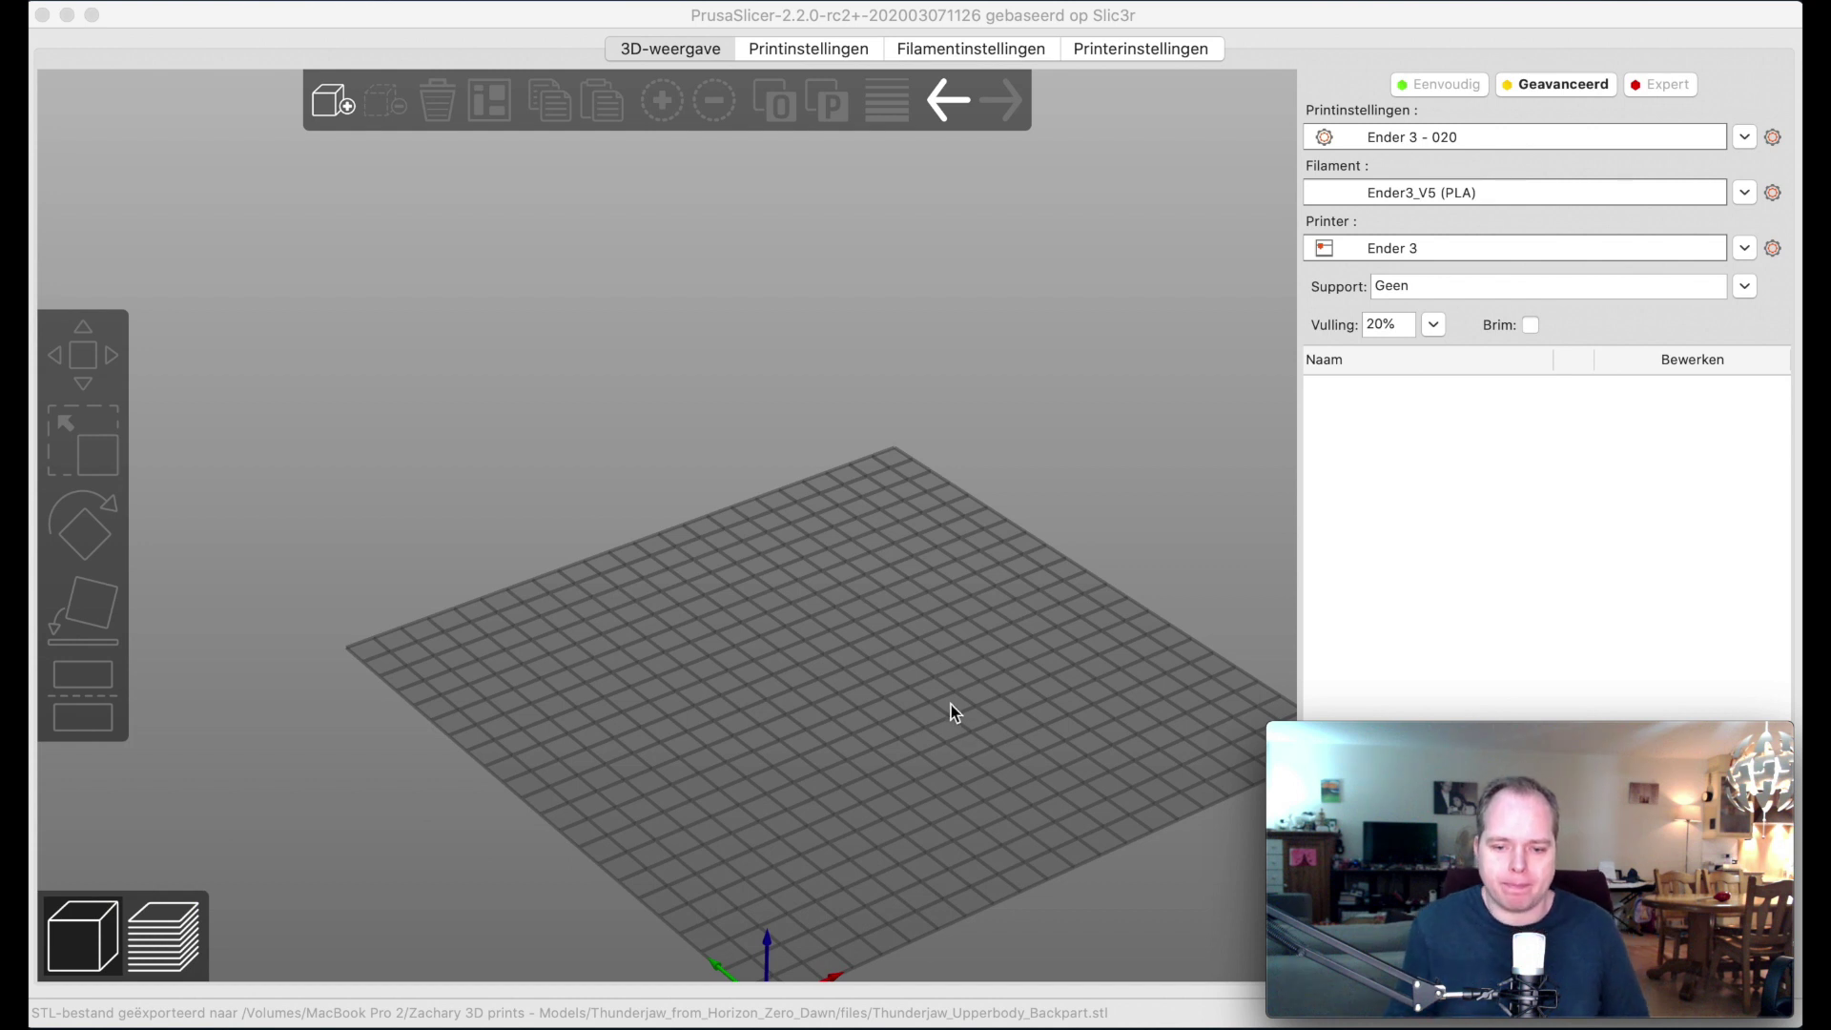
Step: Open the model import dialog with Cmd+I
{"action": "key", "text": "super+i"}
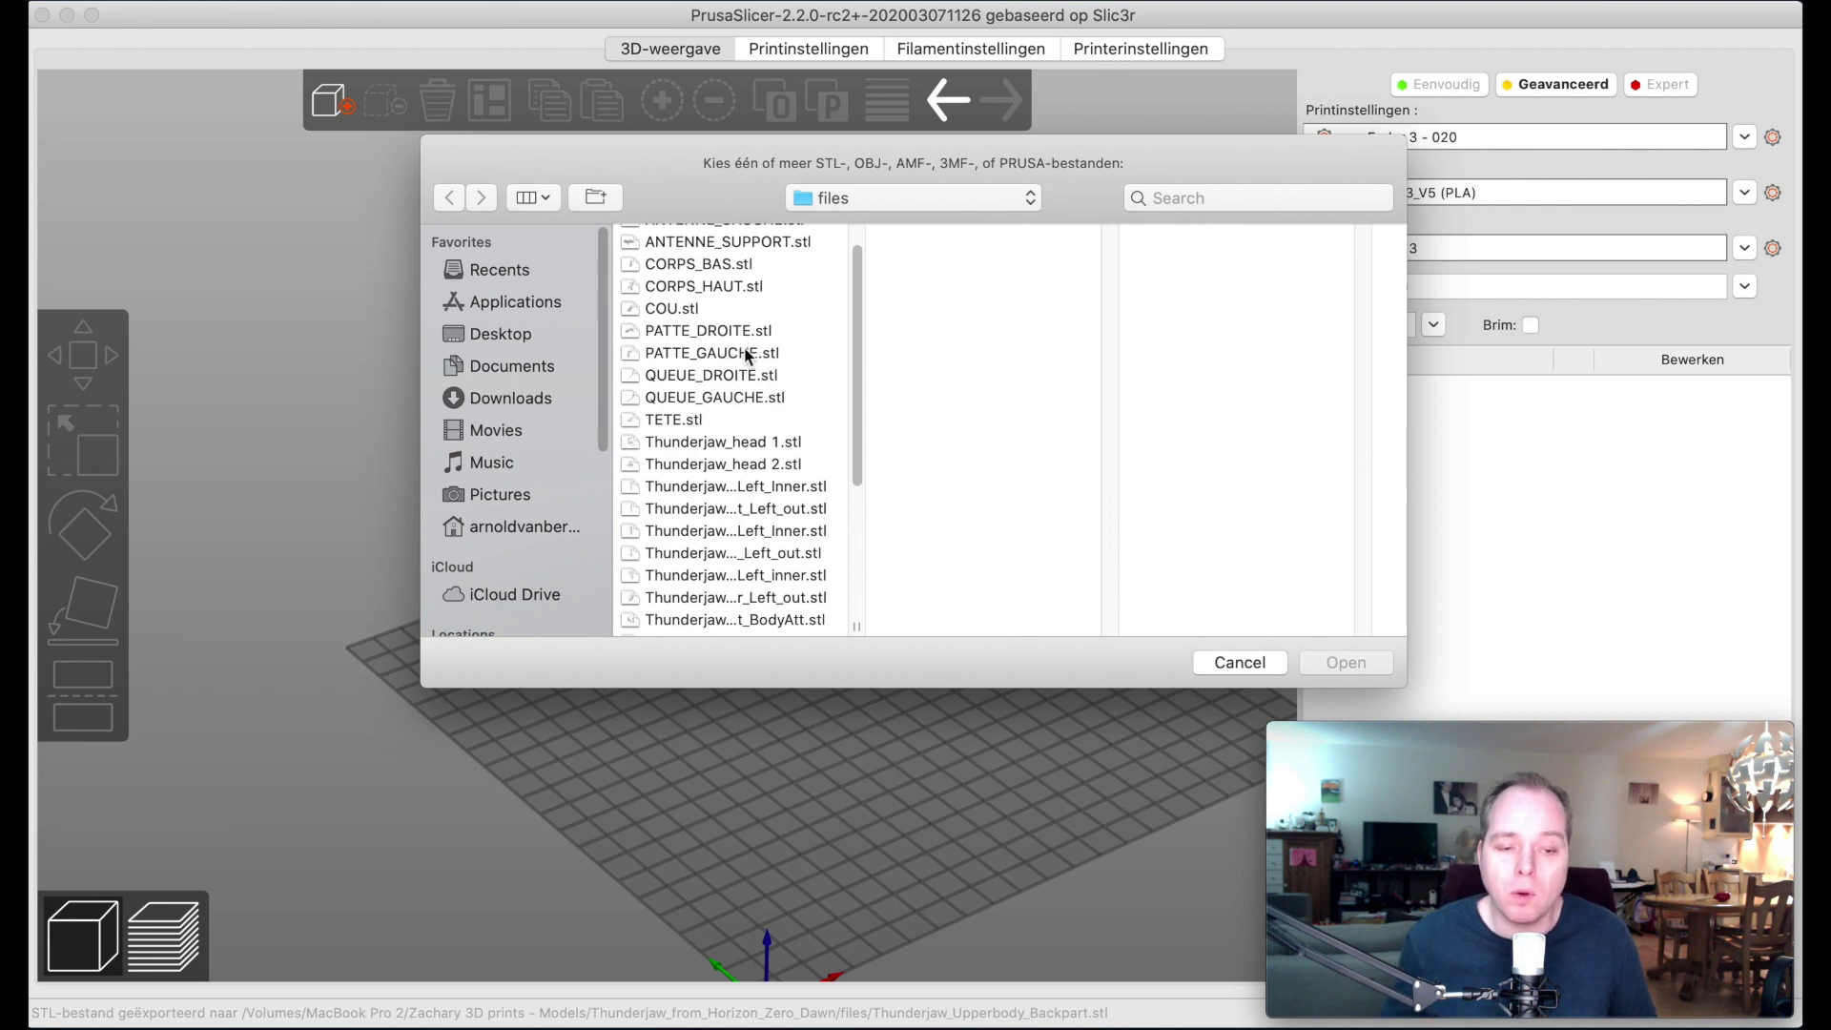
Step: Import CORPS_BAS.stl from the model's files folder onto the plate
{"action": "left_click", "coordinate": [691, 266]}
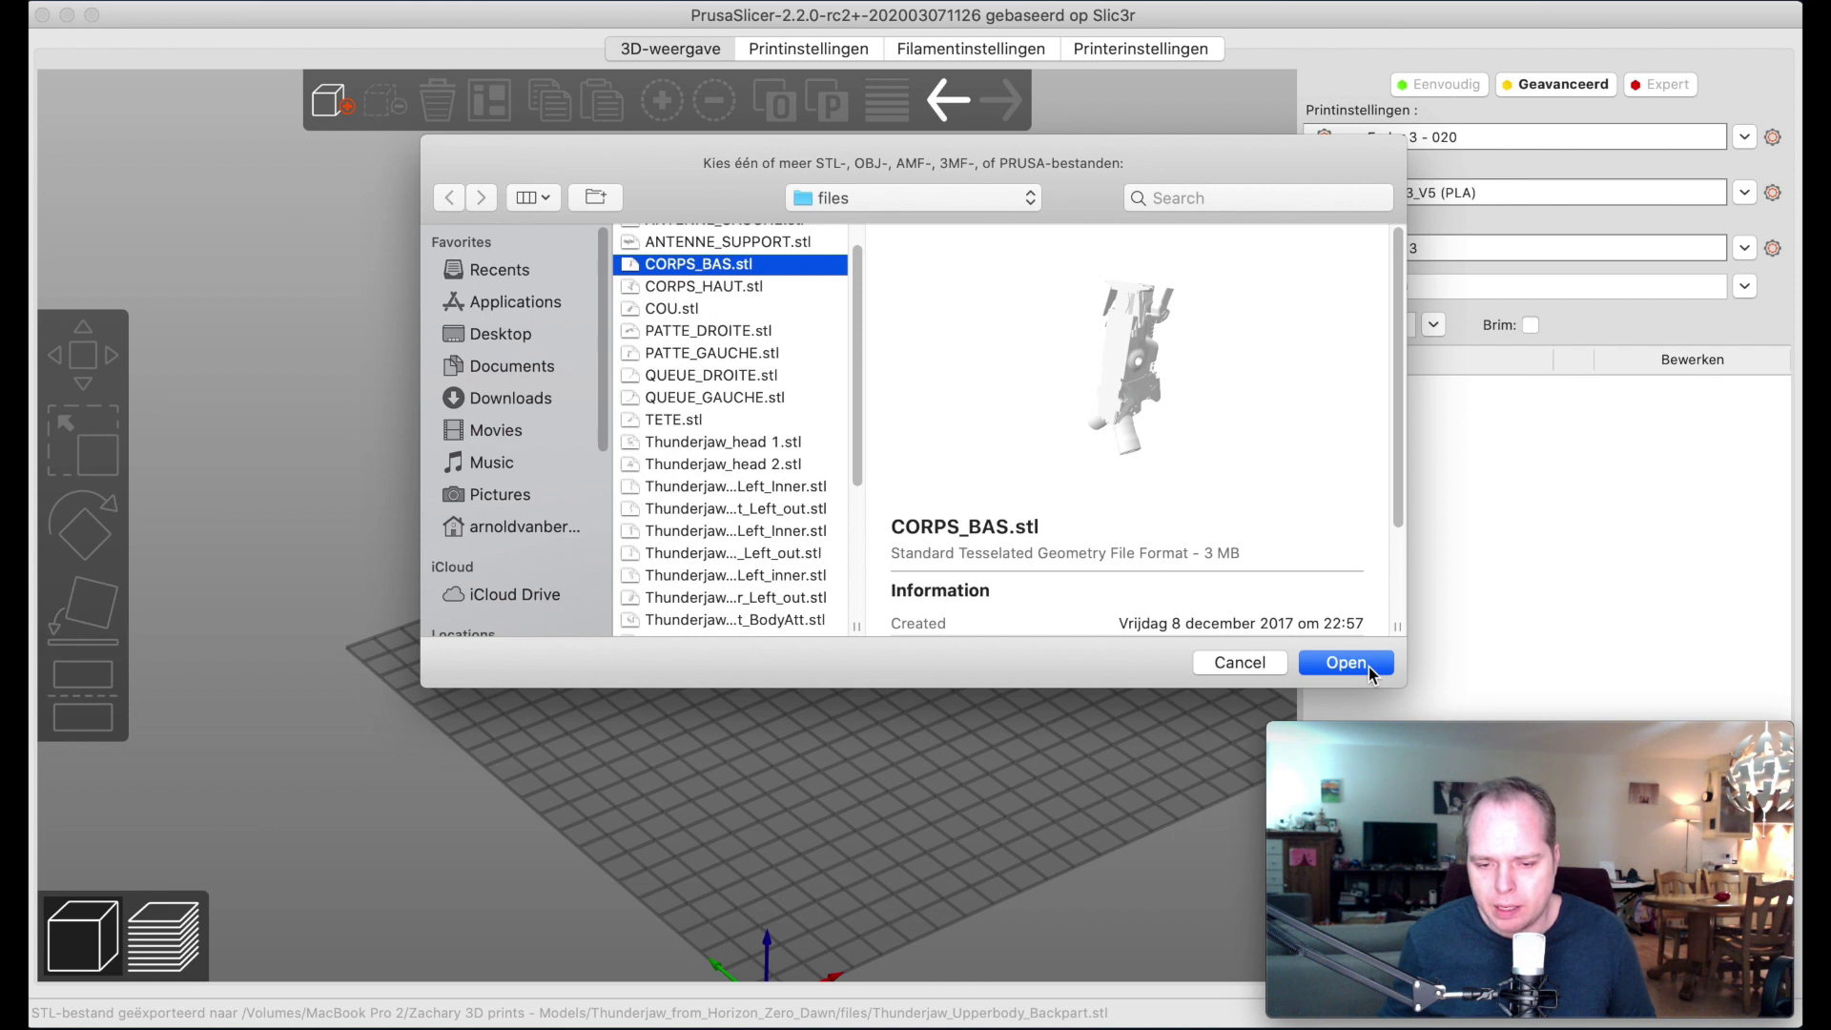
{"action": "left_click", "coordinate": [1344, 662]}
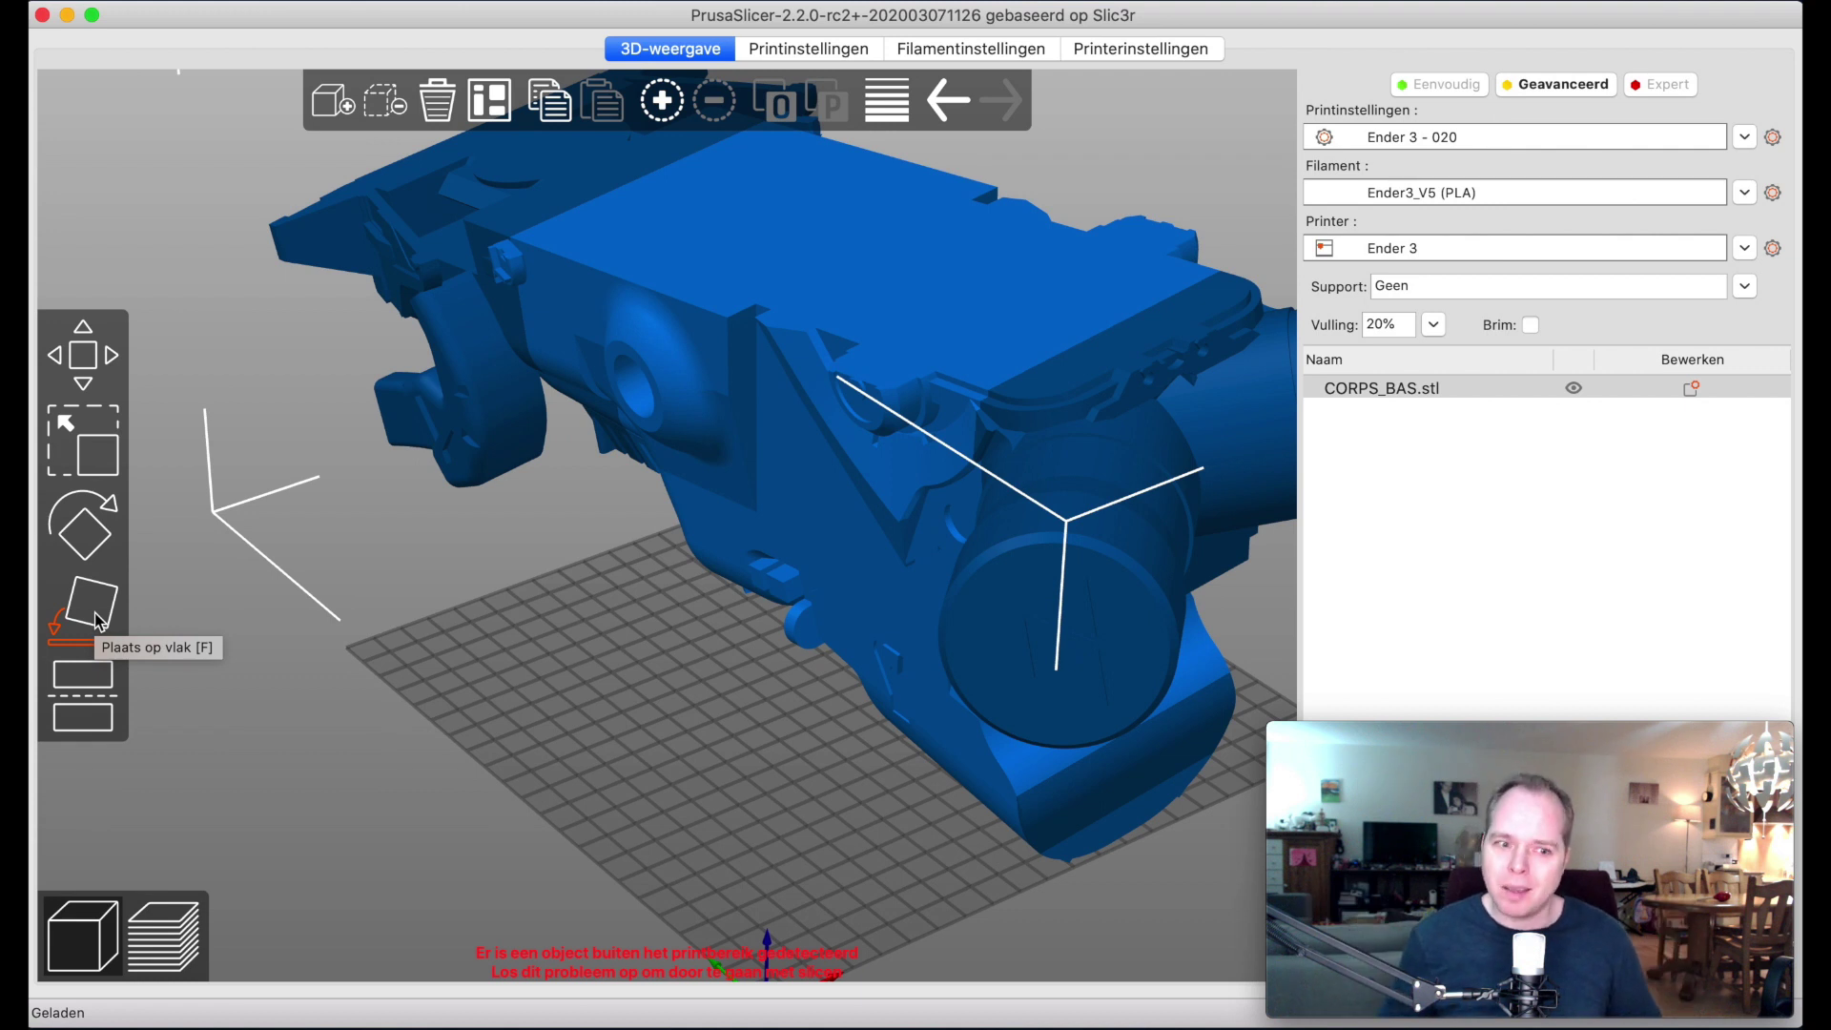
Step: Switch CORPS_BAS.stl to the Place on Face tool
{"action": "left_click", "coordinate": [98, 620]}
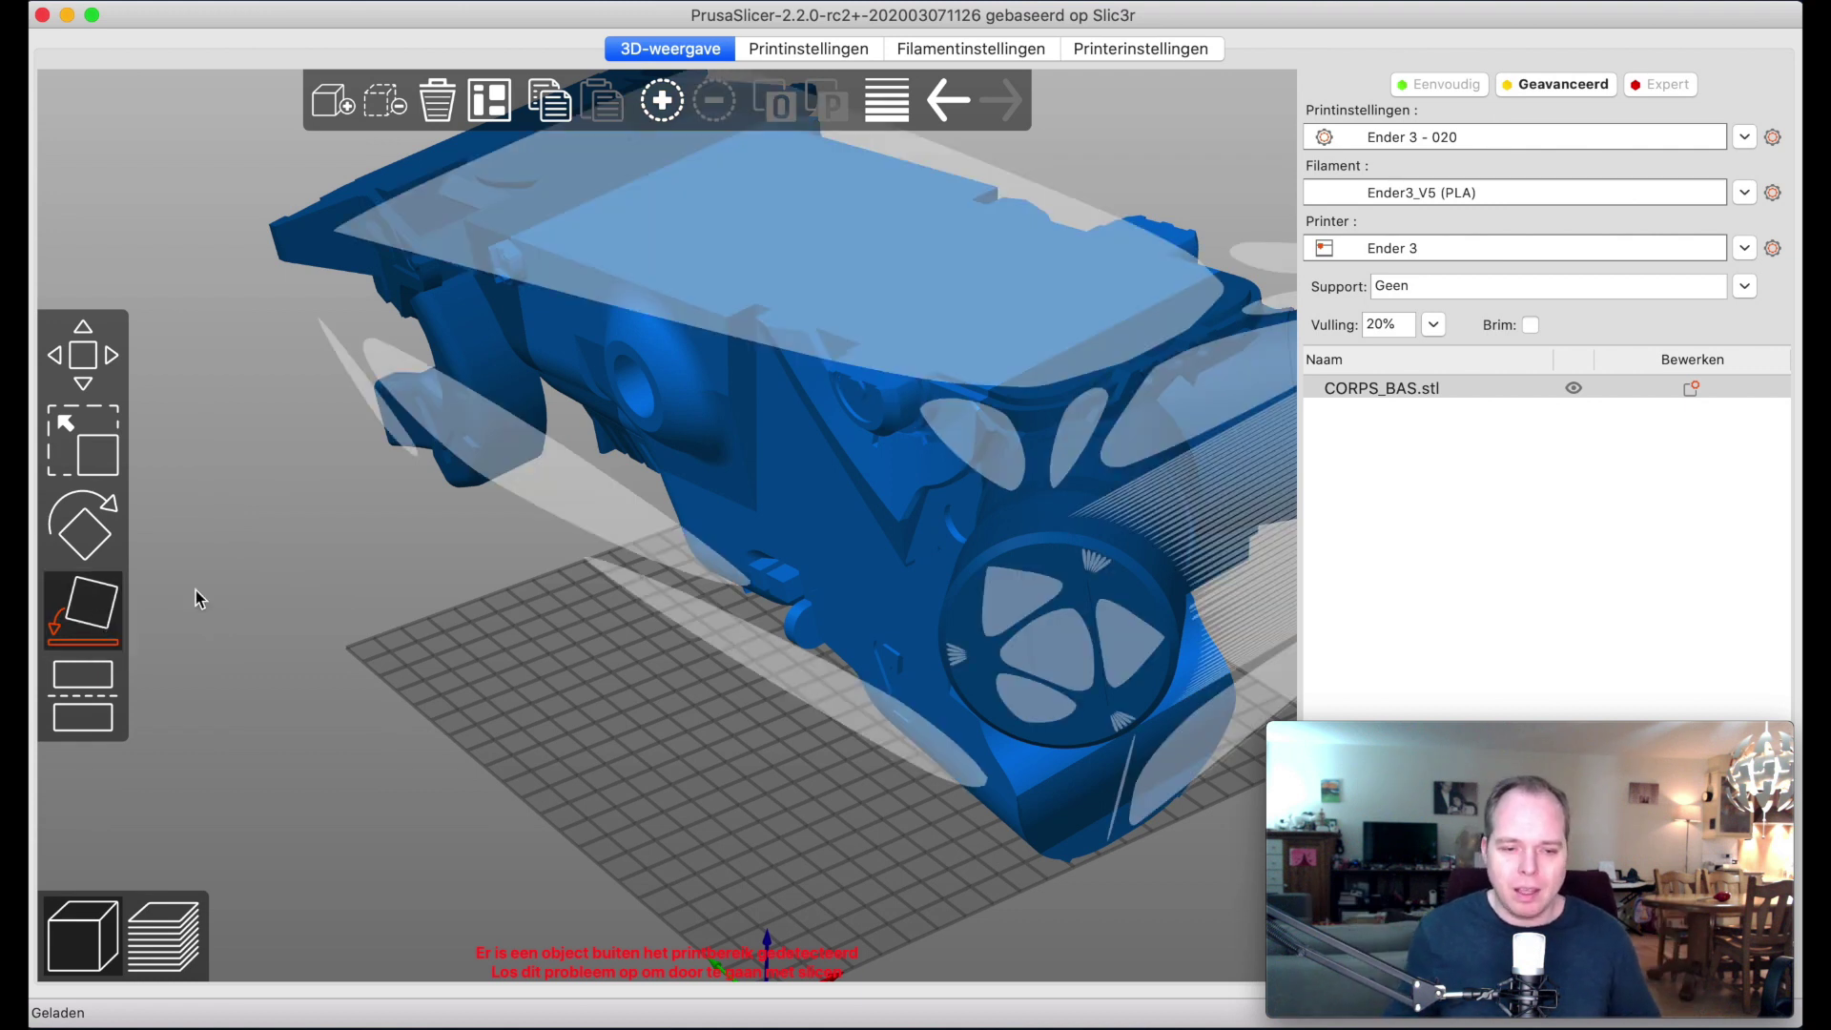
Step: Stand CORPS_BAS.stl upright on a flat face and bring up the Cut tool at Z 208.40
{"action": "left_click", "coordinate": [962, 248]}
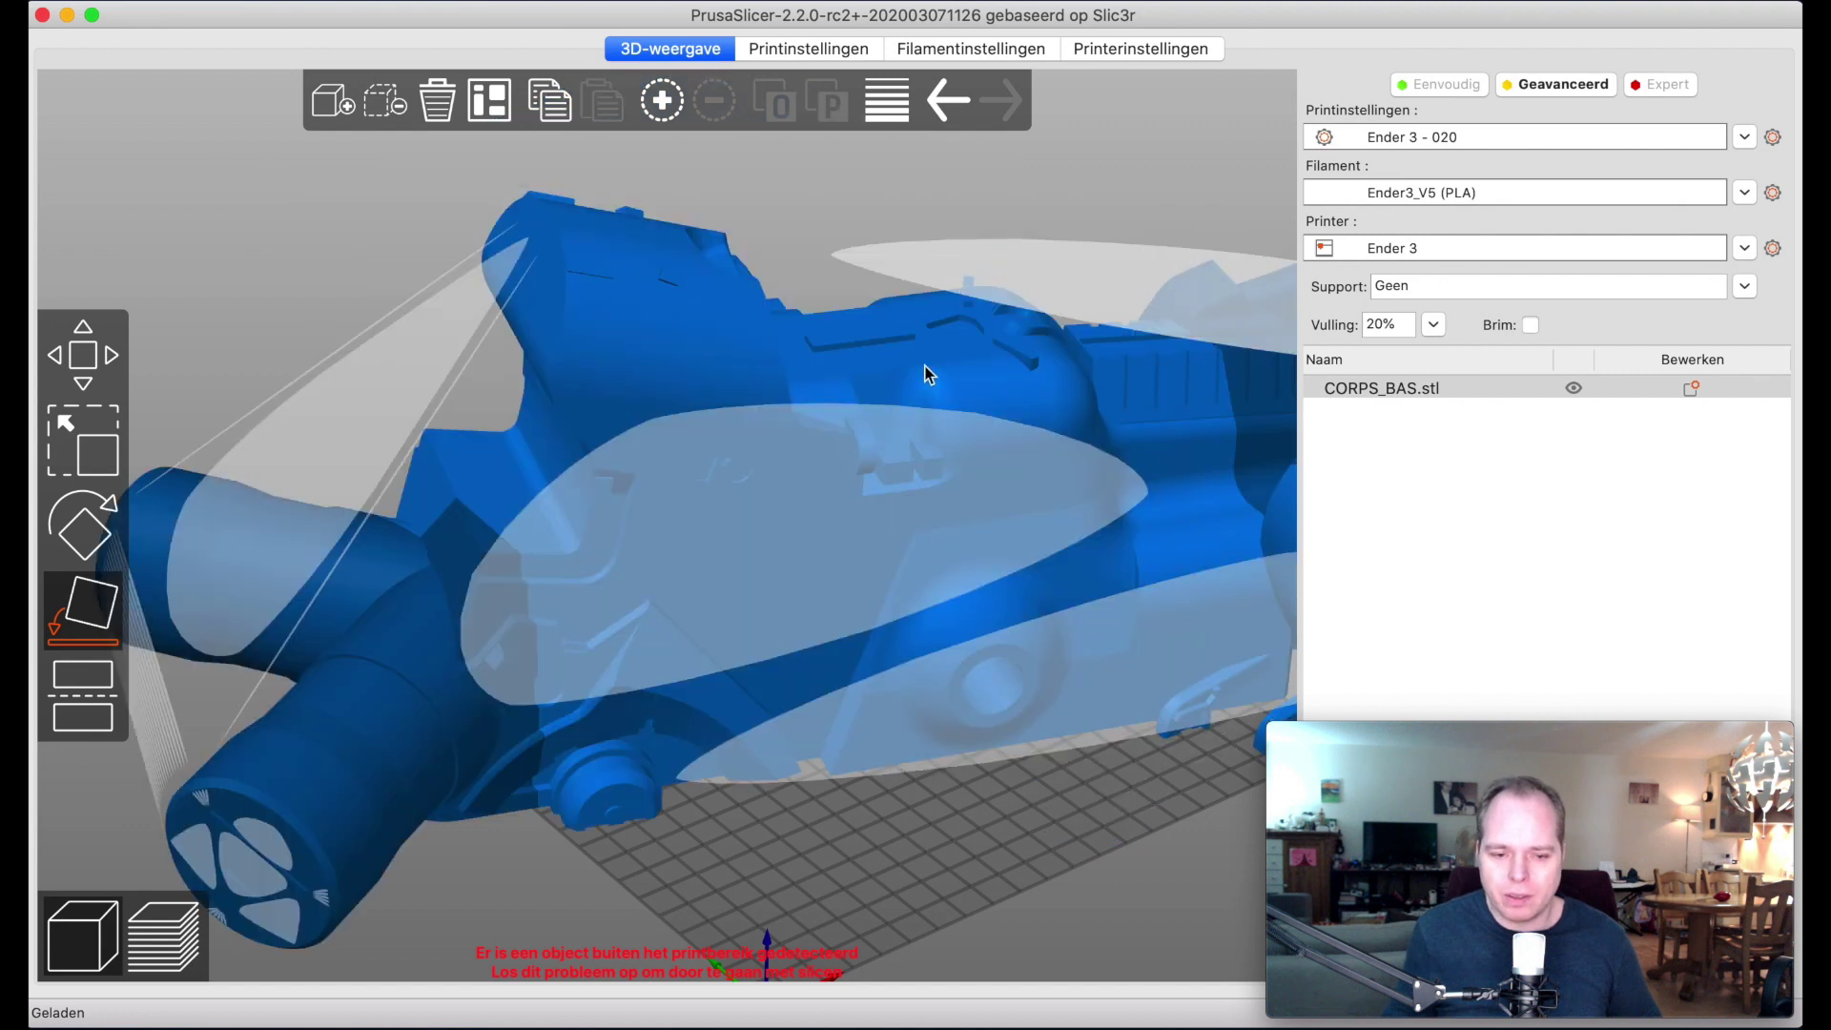
{"action": "scroll", "coordinate": [946, 825], "scroll_direction": "down", "scroll_amount": 5}
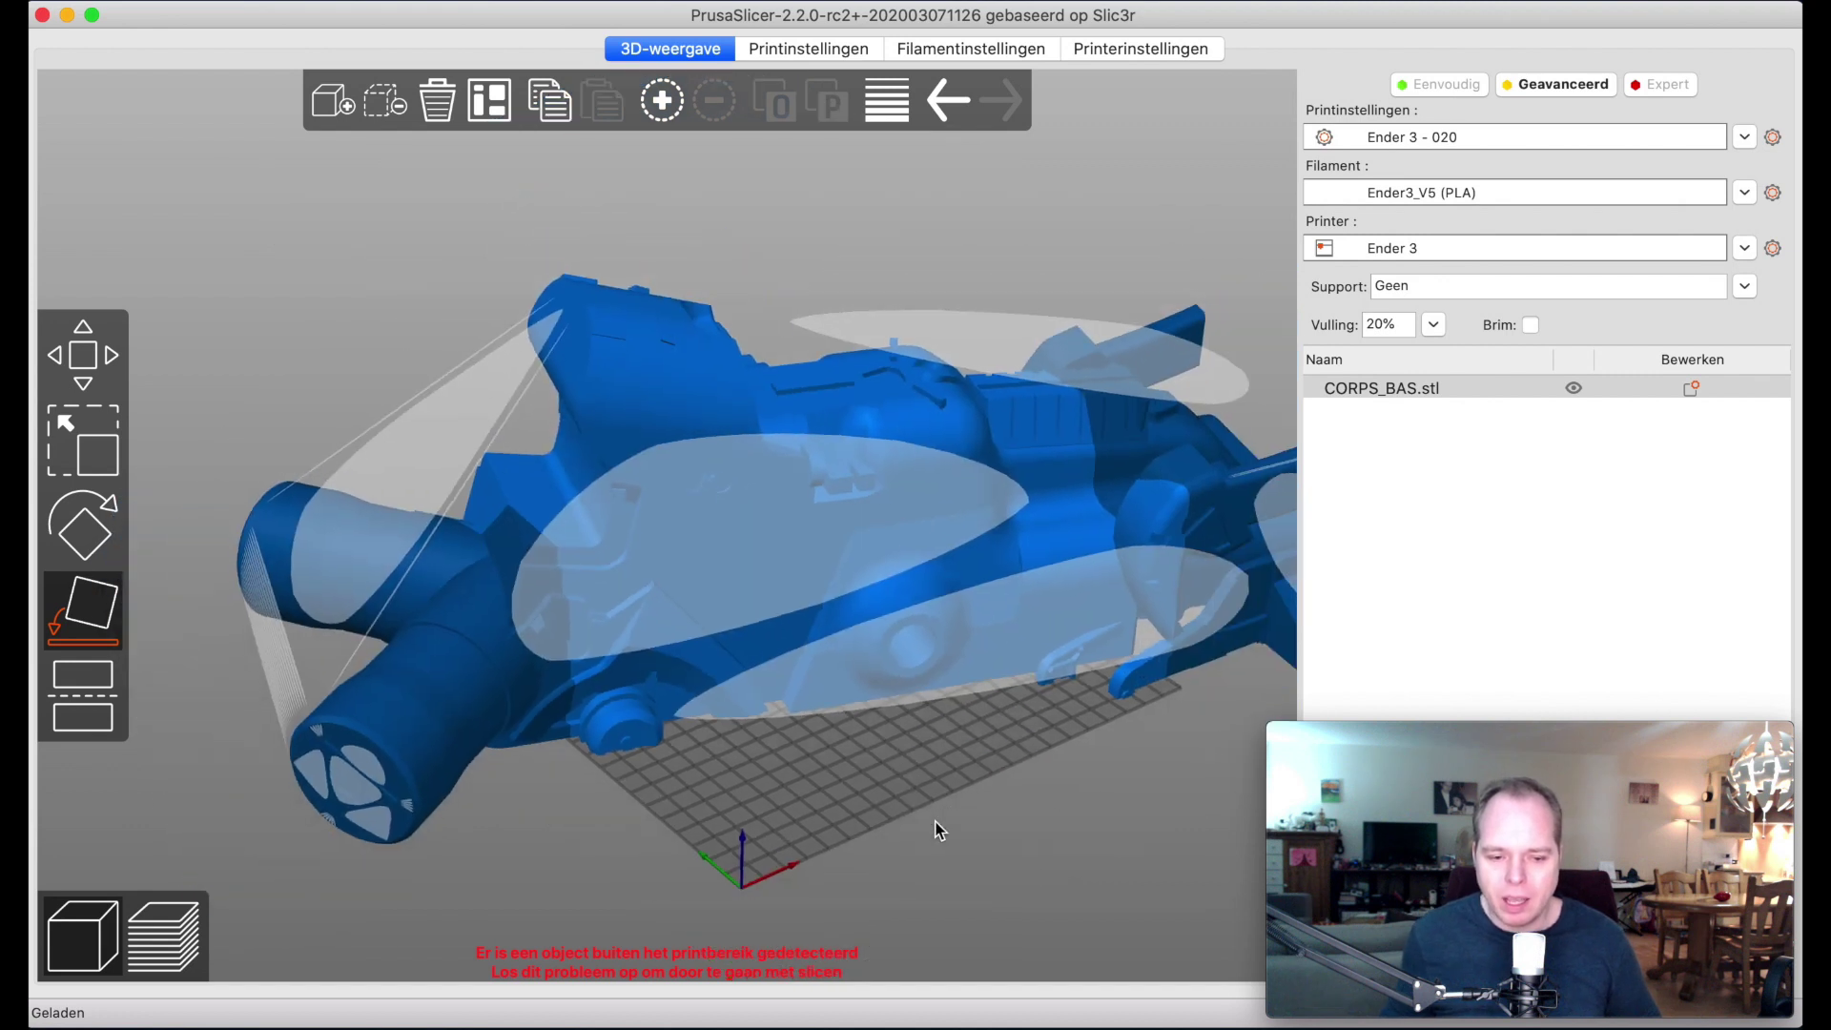
{"action": "scroll", "coordinate": [937, 829], "scroll_direction": "down", "scroll_amount": 2}
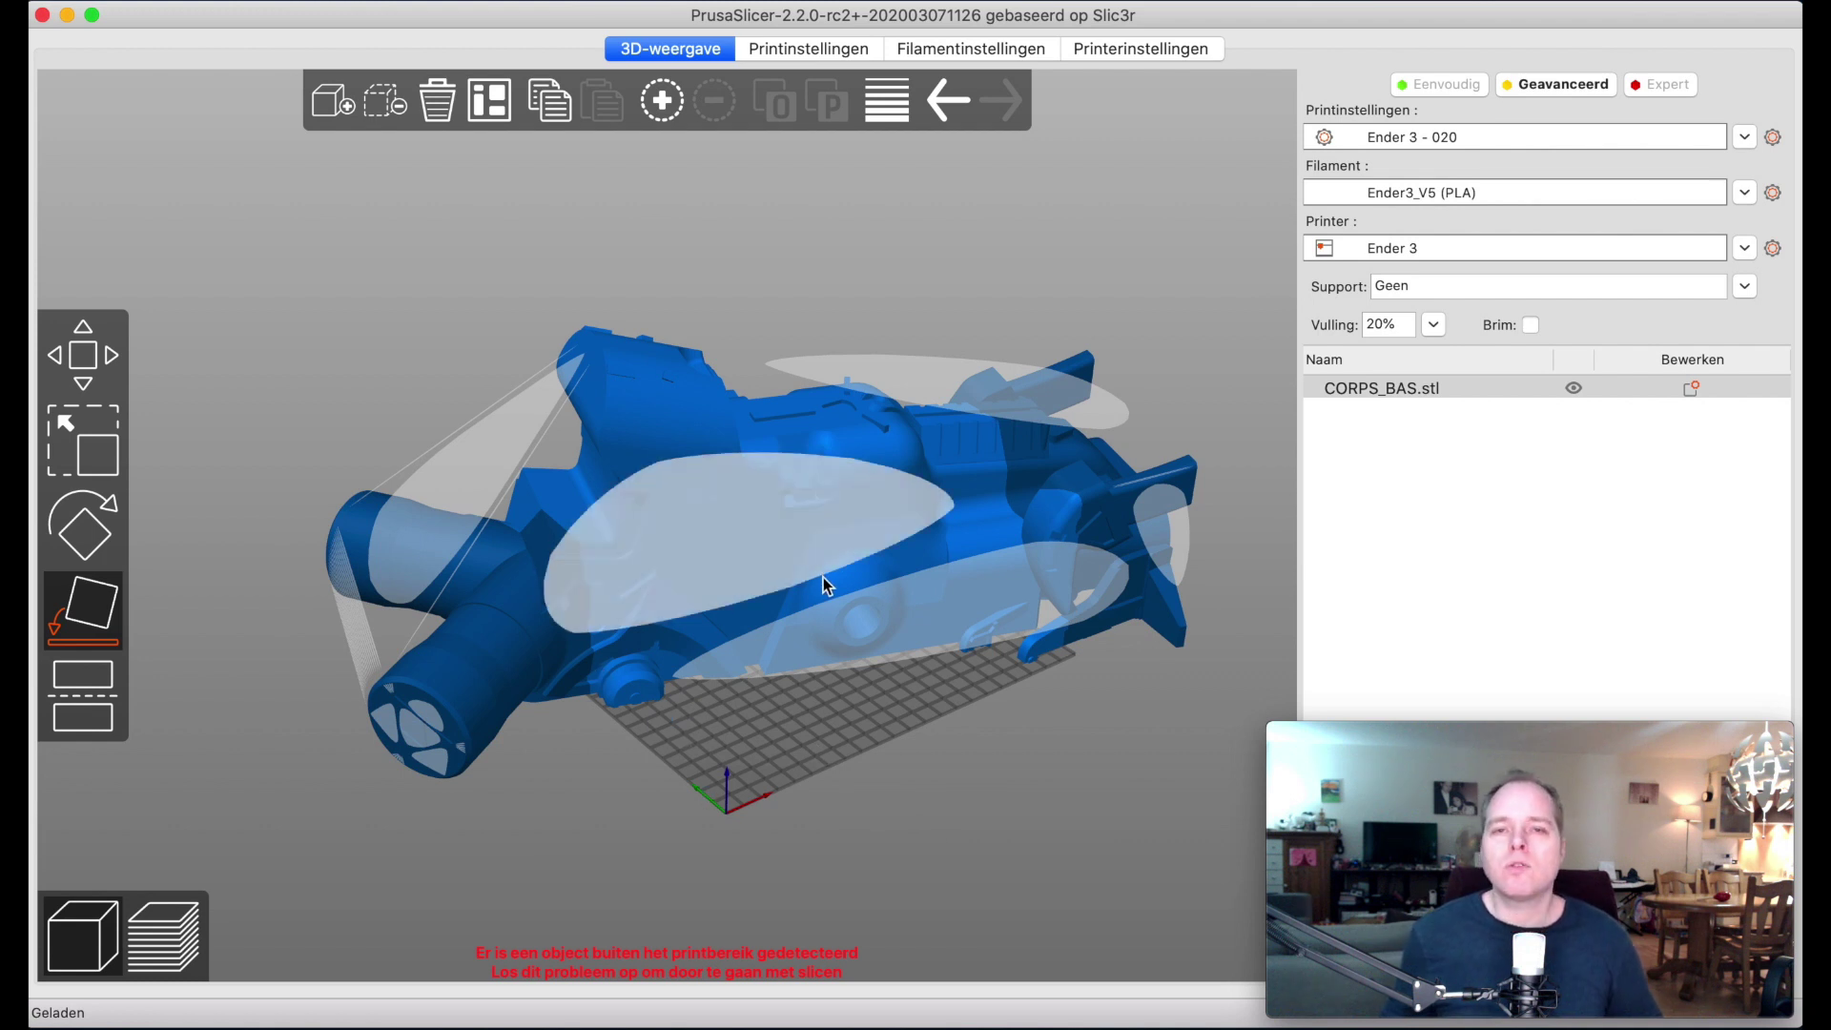
{"action": "left_click_drag", "start_coordinate": [1037, 756], "coordinate": [934, 730]}
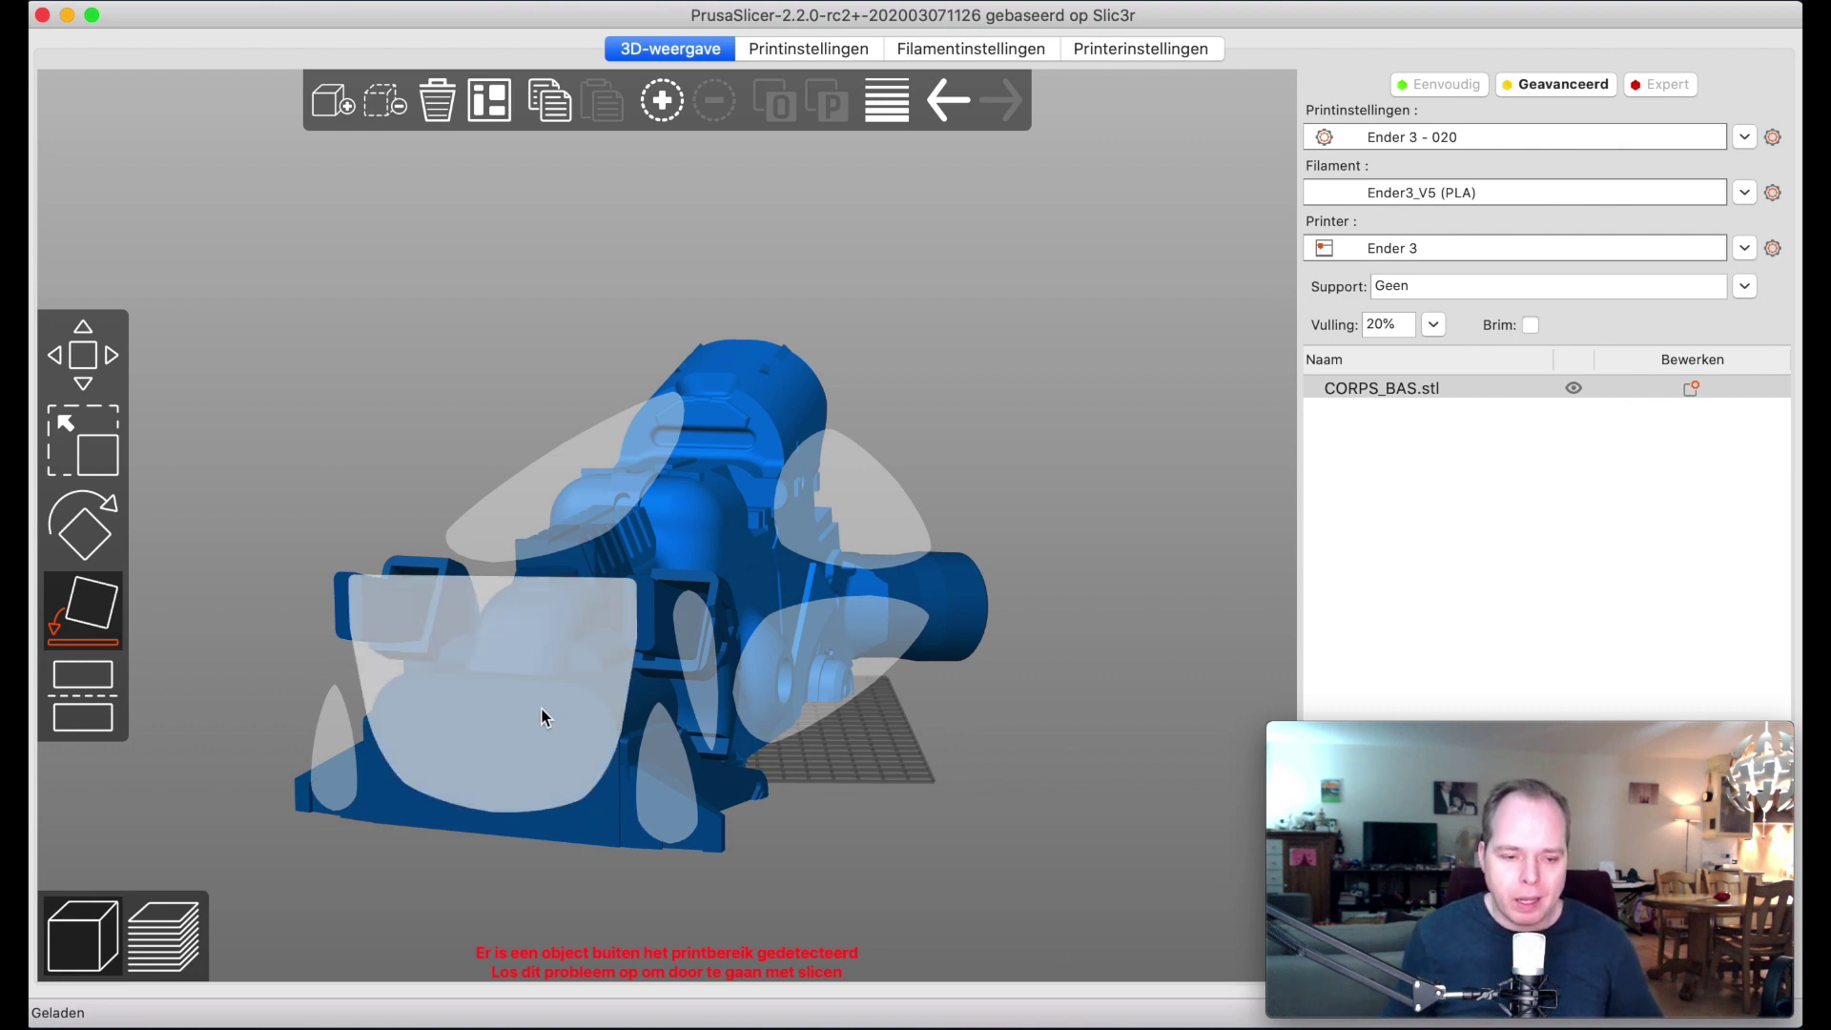
{"action": "left_click_drag", "start_coordinate": [900, 763], "coordinate": [810, 772]}
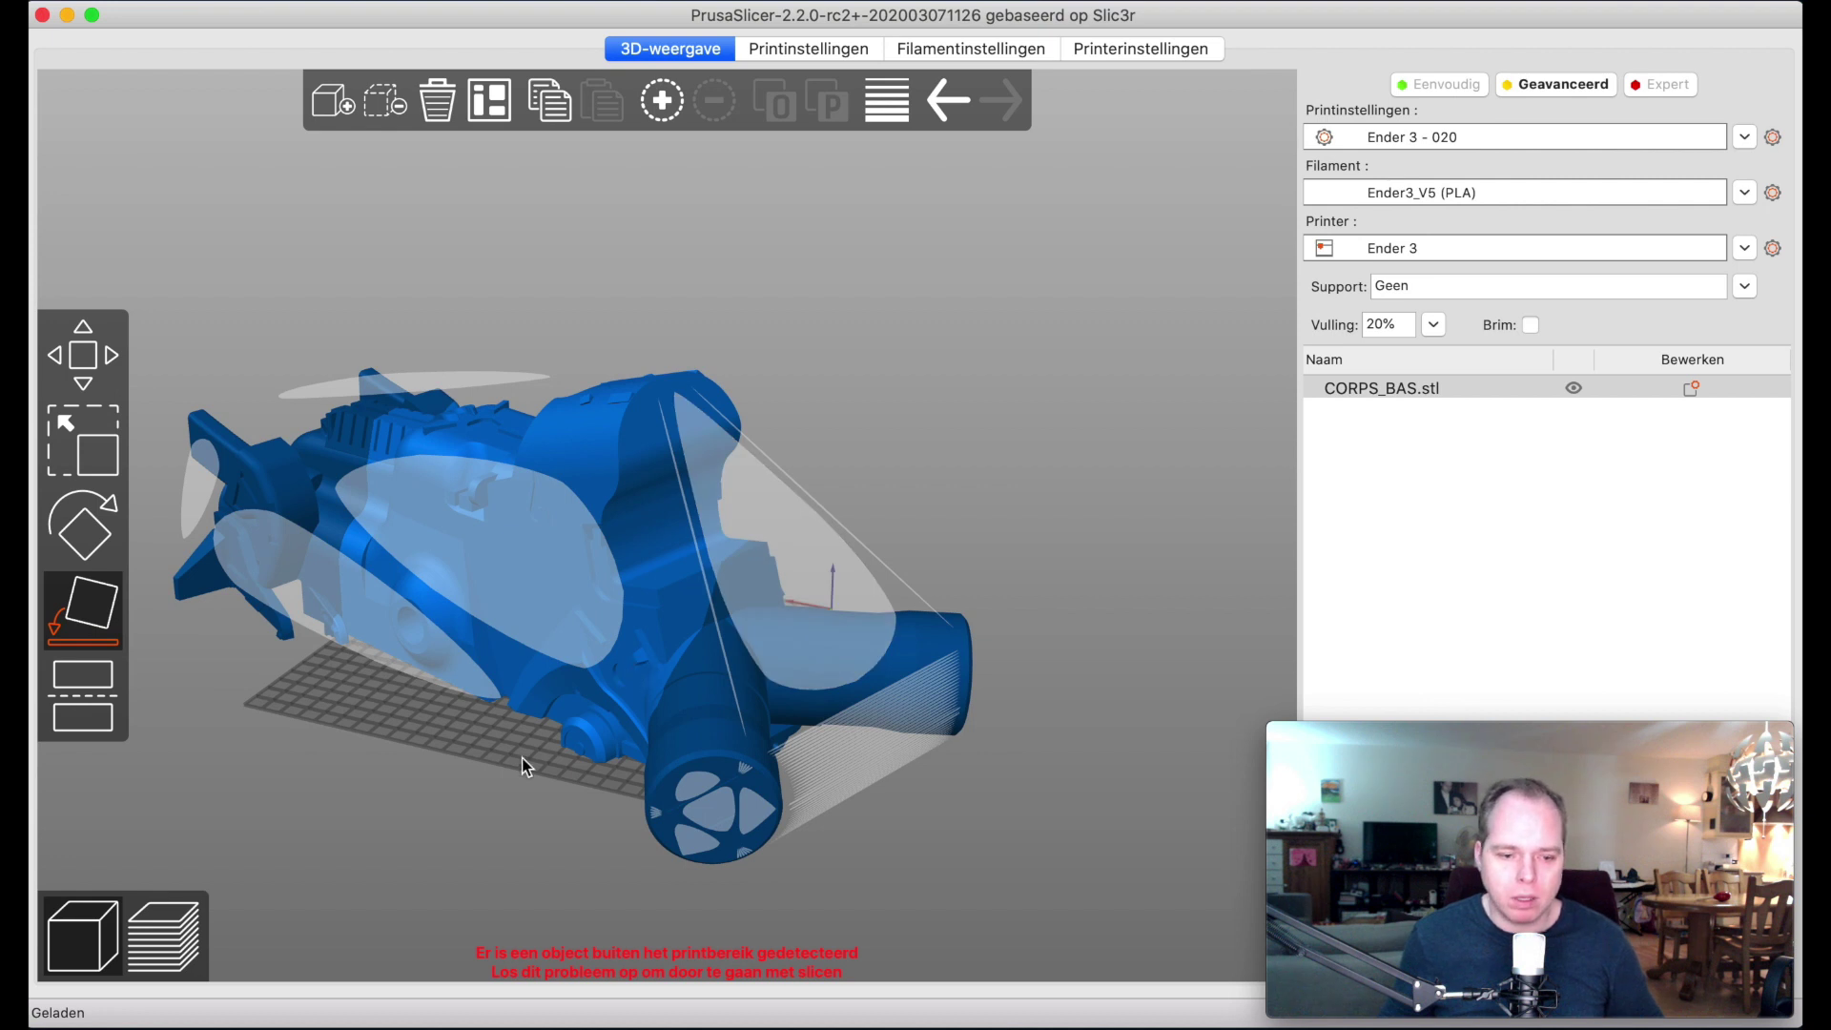
{"action": "left_click_drag", "start_coordinate": [522, 758], "coordinate": [595, 747]}
{"action": "left_click", "coordinate": [289, 730]}
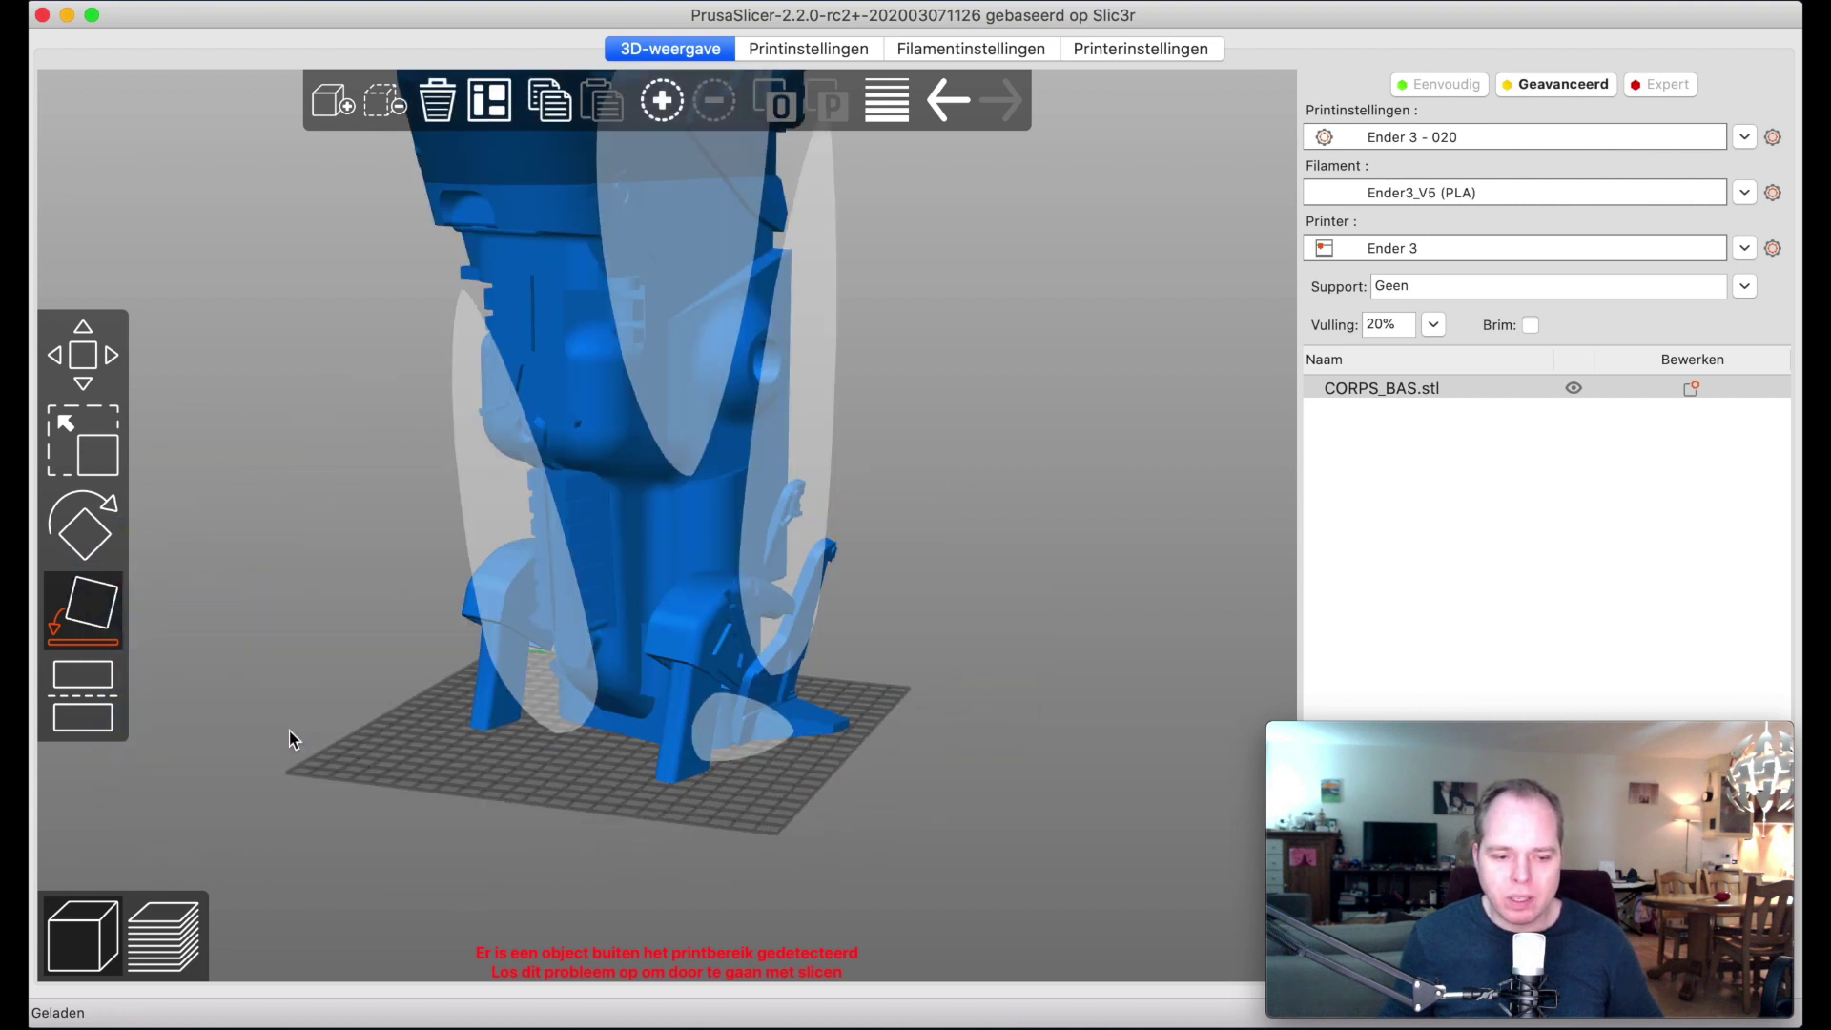
{"action": "mouse_move", "coordinate": [702, 804]}
{"action": "left_mouse_down"}
{"action": "mouse_move", "coordinate": [662, 786]}
{"action": "mouse_move", "coordinate": [603, 813]}
{"action": "mouse_move", "coordinate": [669, 798]}
{"action": "left_mouse_up"}
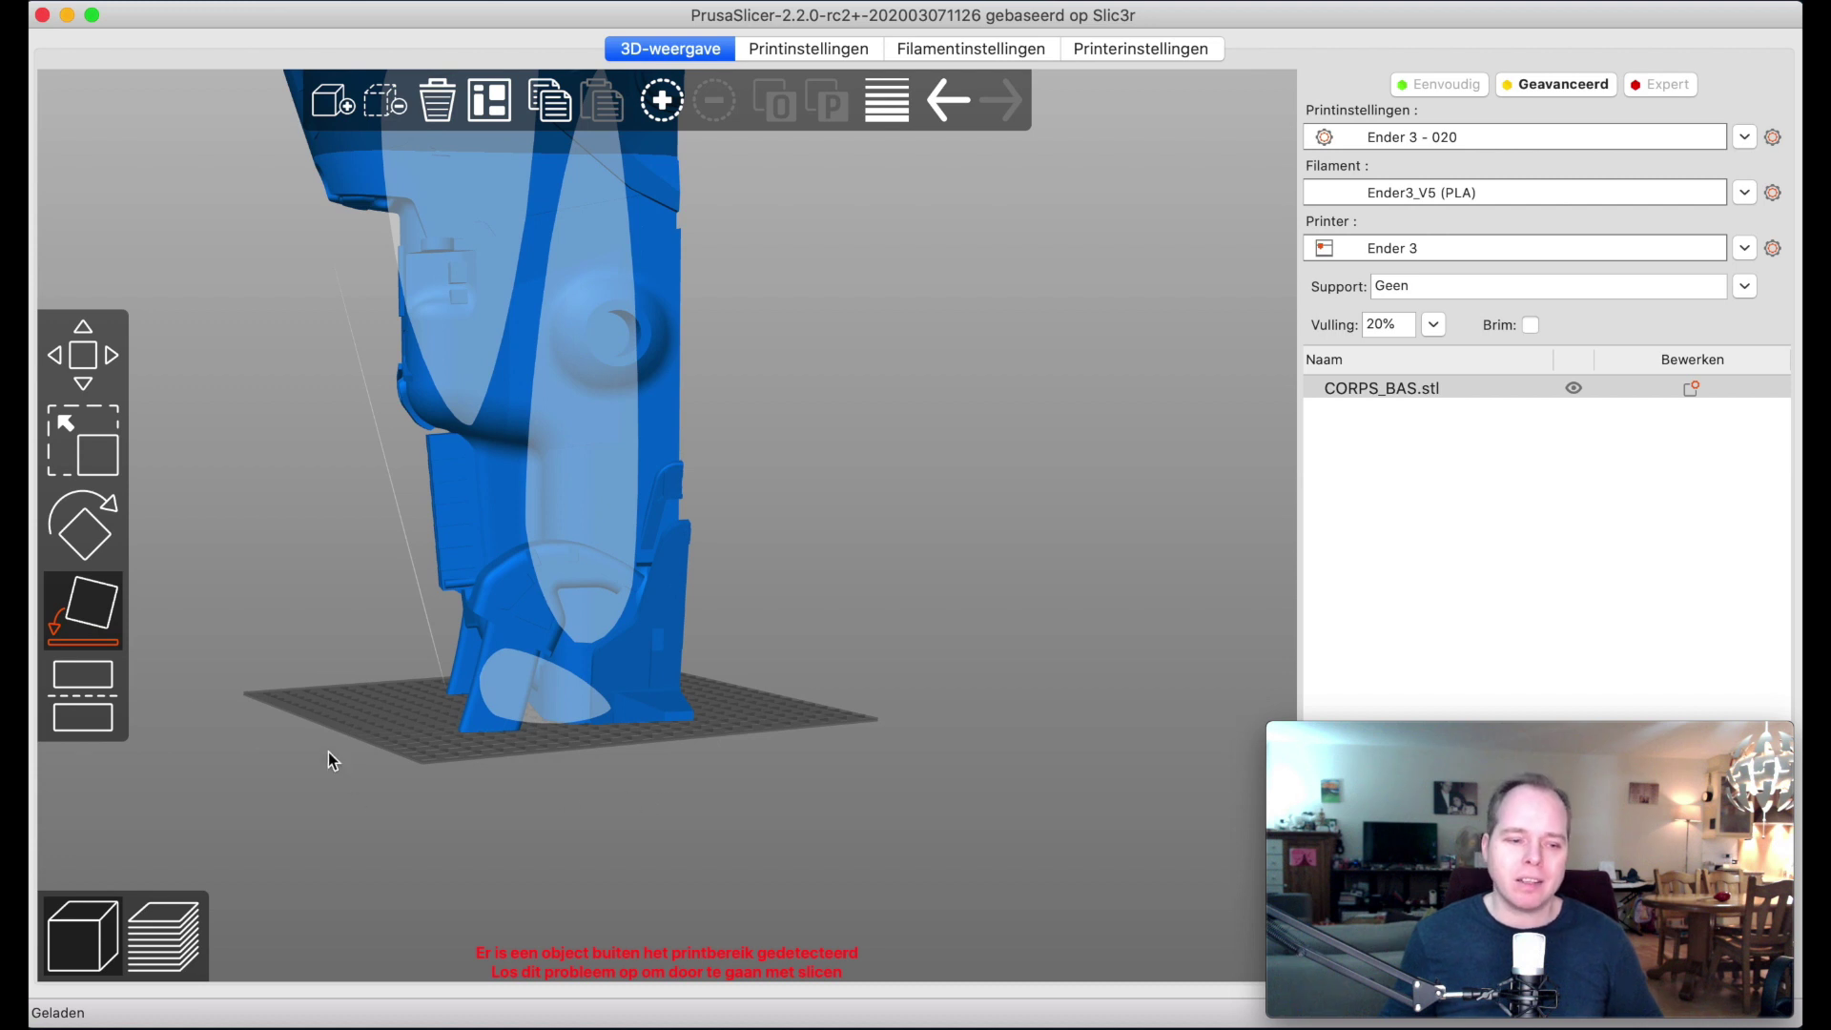
{"action": "left_click", "coordinate": [112, 697]}
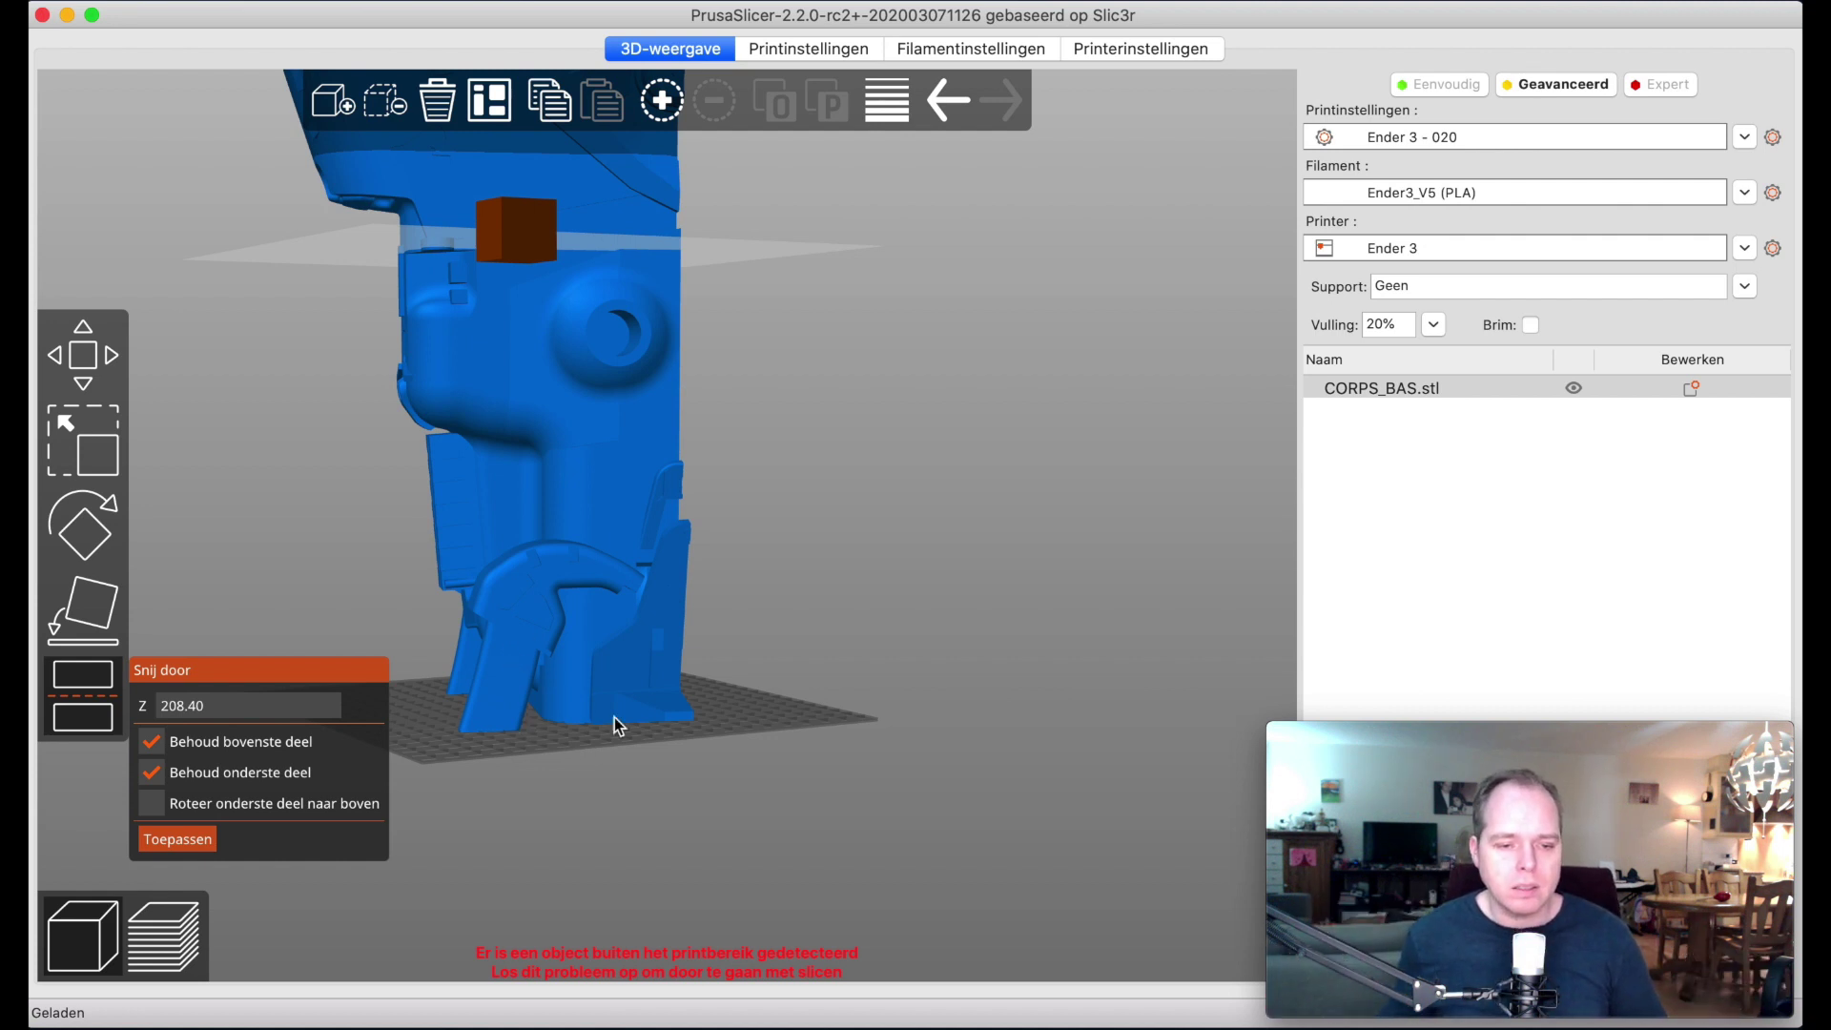
{"action": "left_click_drag", "start_coordinate": [614, 717], "coordinate": [732, 751]}
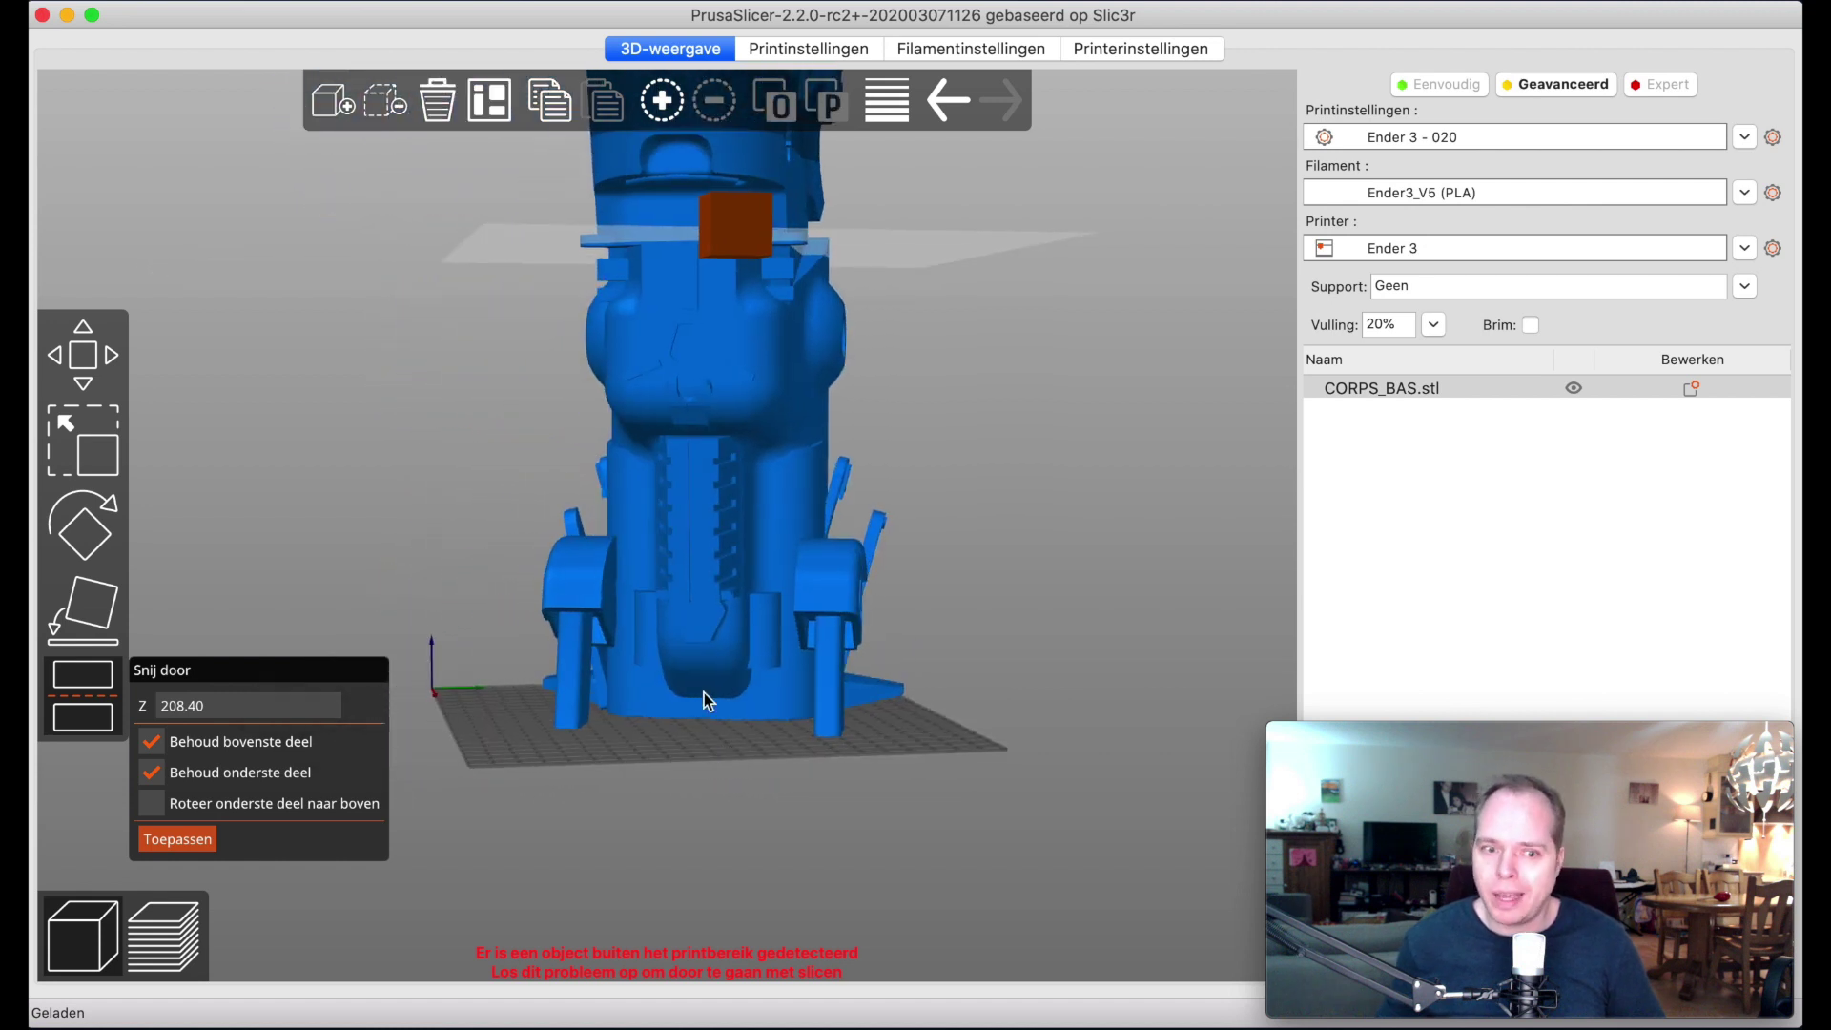
Step: Raise the cut plane to Z 222.77 and split the body into two parts
{"action": "left_click_drag", "start_coordinate": [645, 696], "coordinate": [698, 763]}
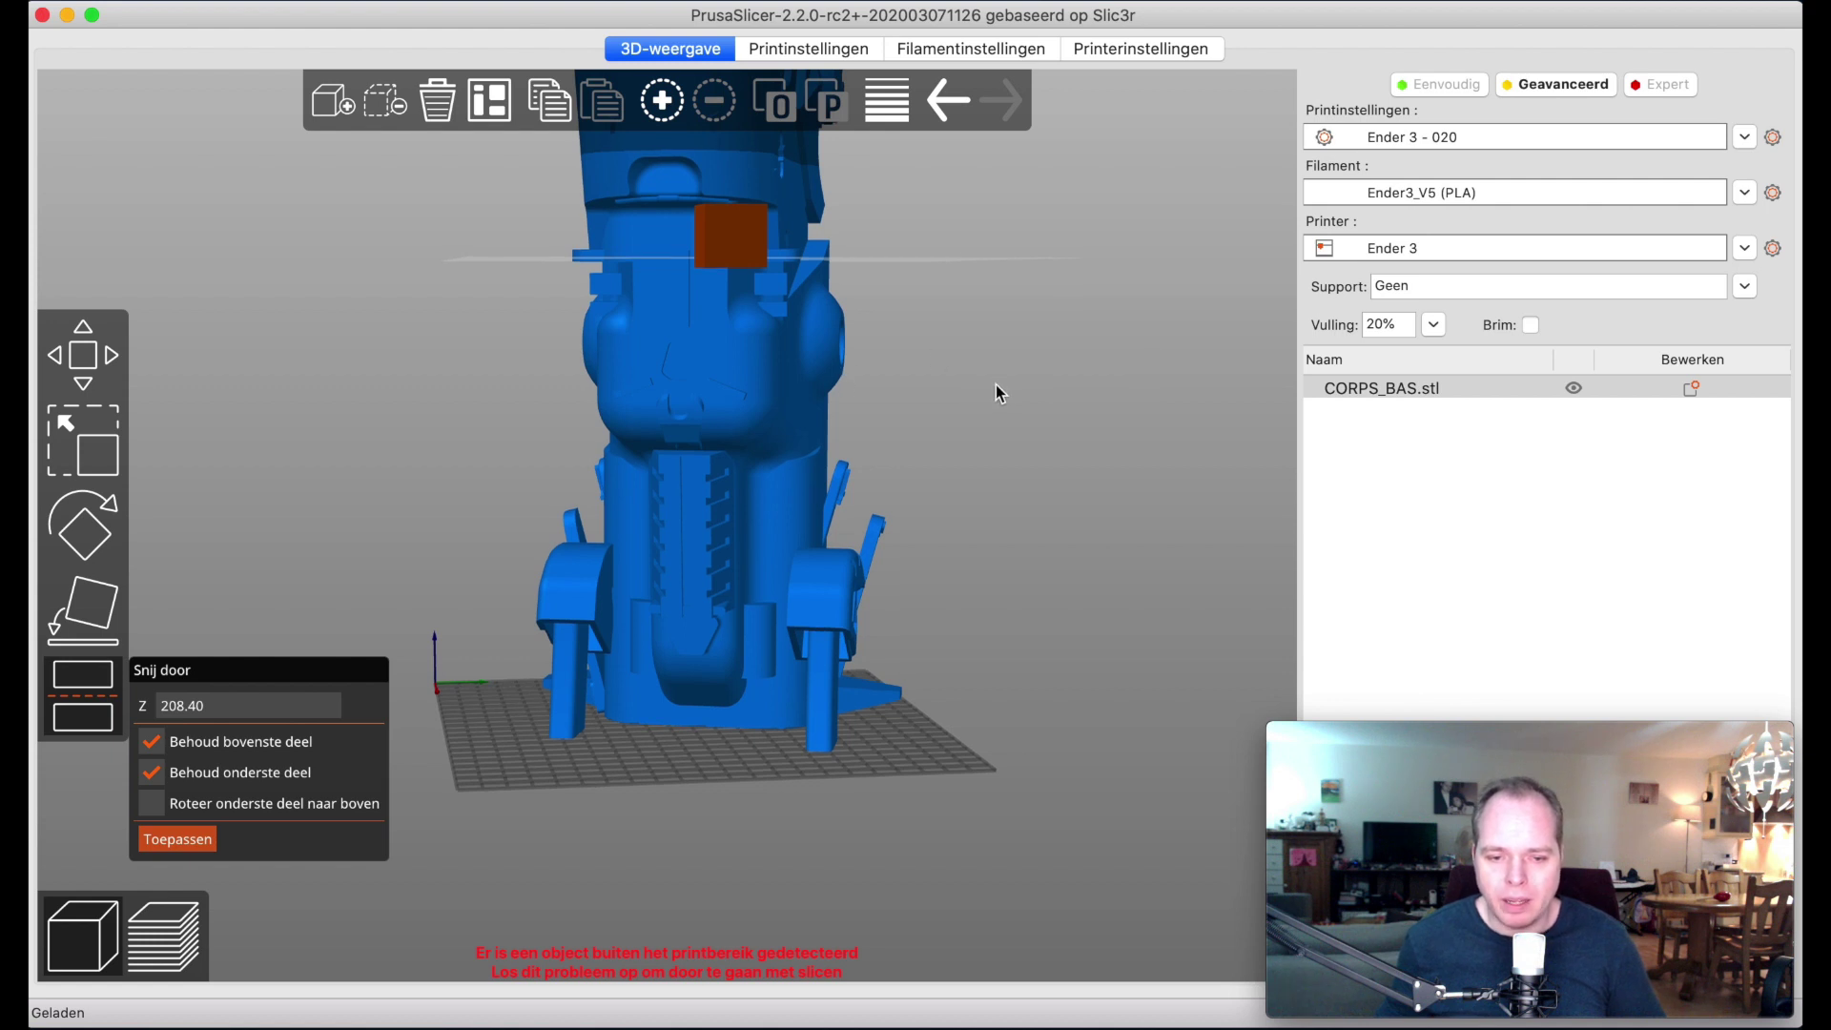
{"action": "left_click_drag", "start_coordinate": [996, 385], "coordinate": [1027, 644]}
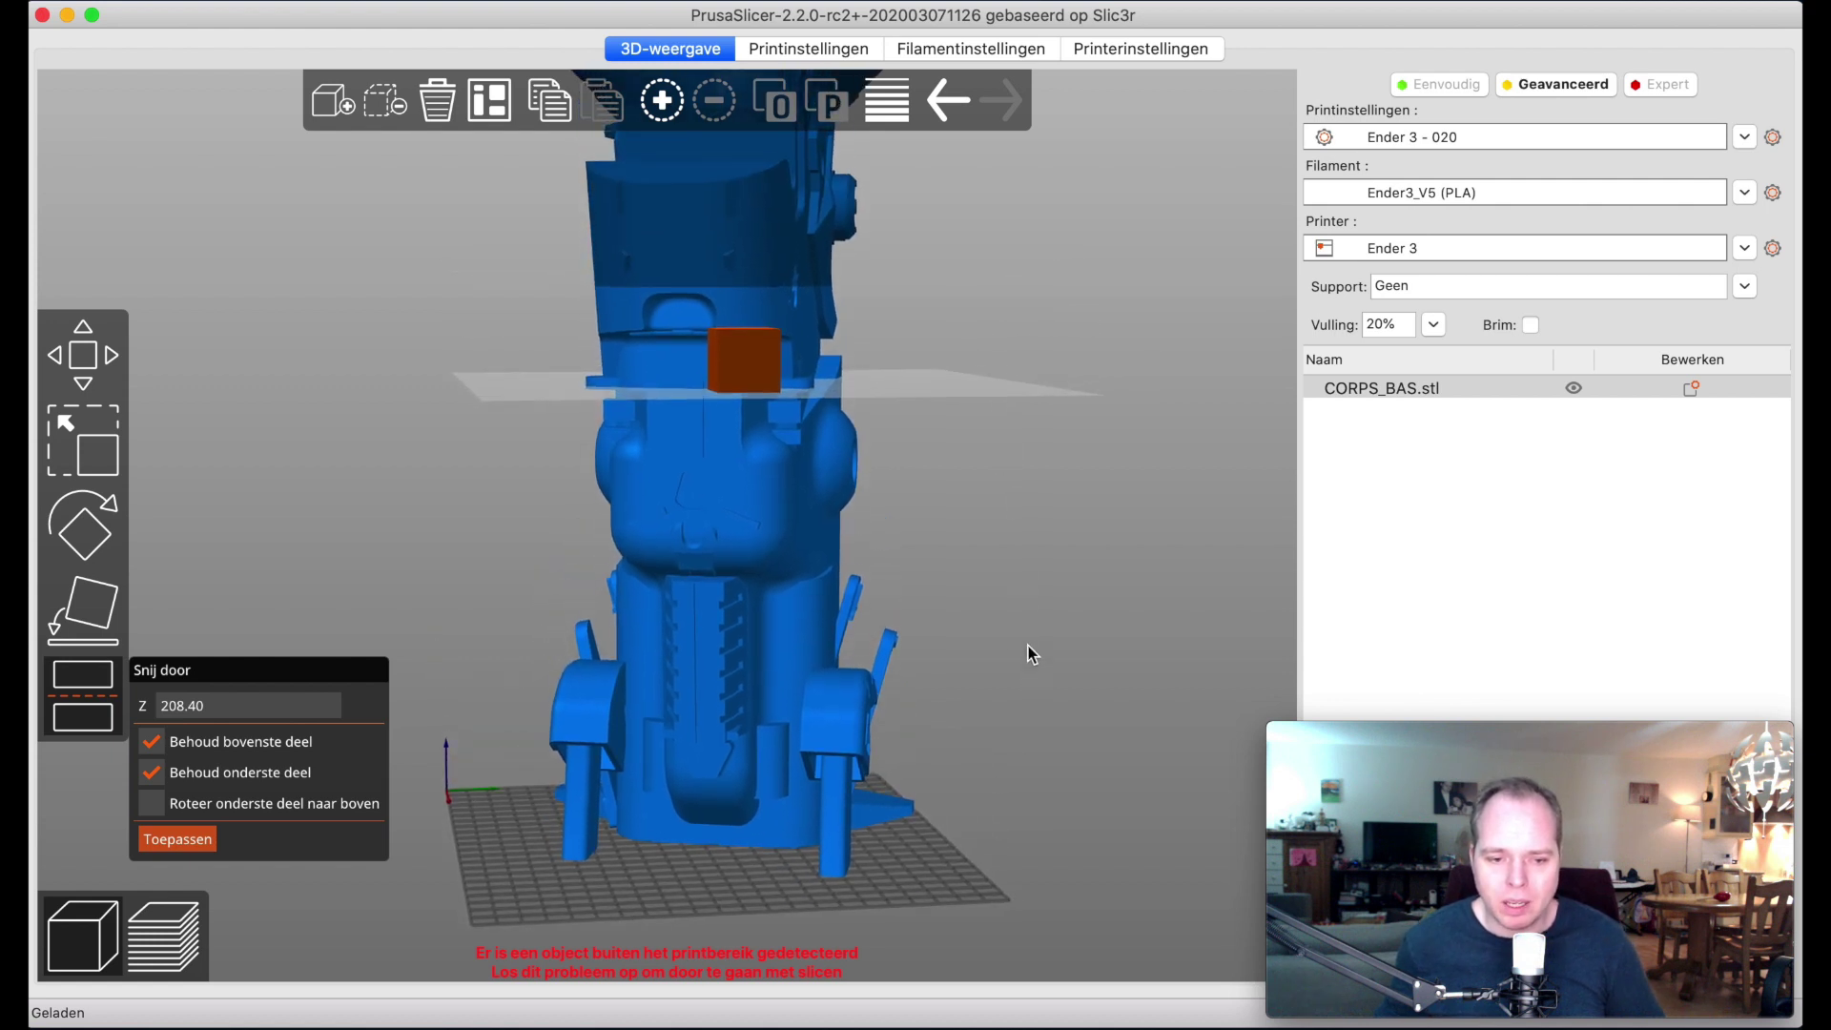
{"action": "left_click_drag", "start_coordinate": [1050, 582], "coordinate": [862, 580]}
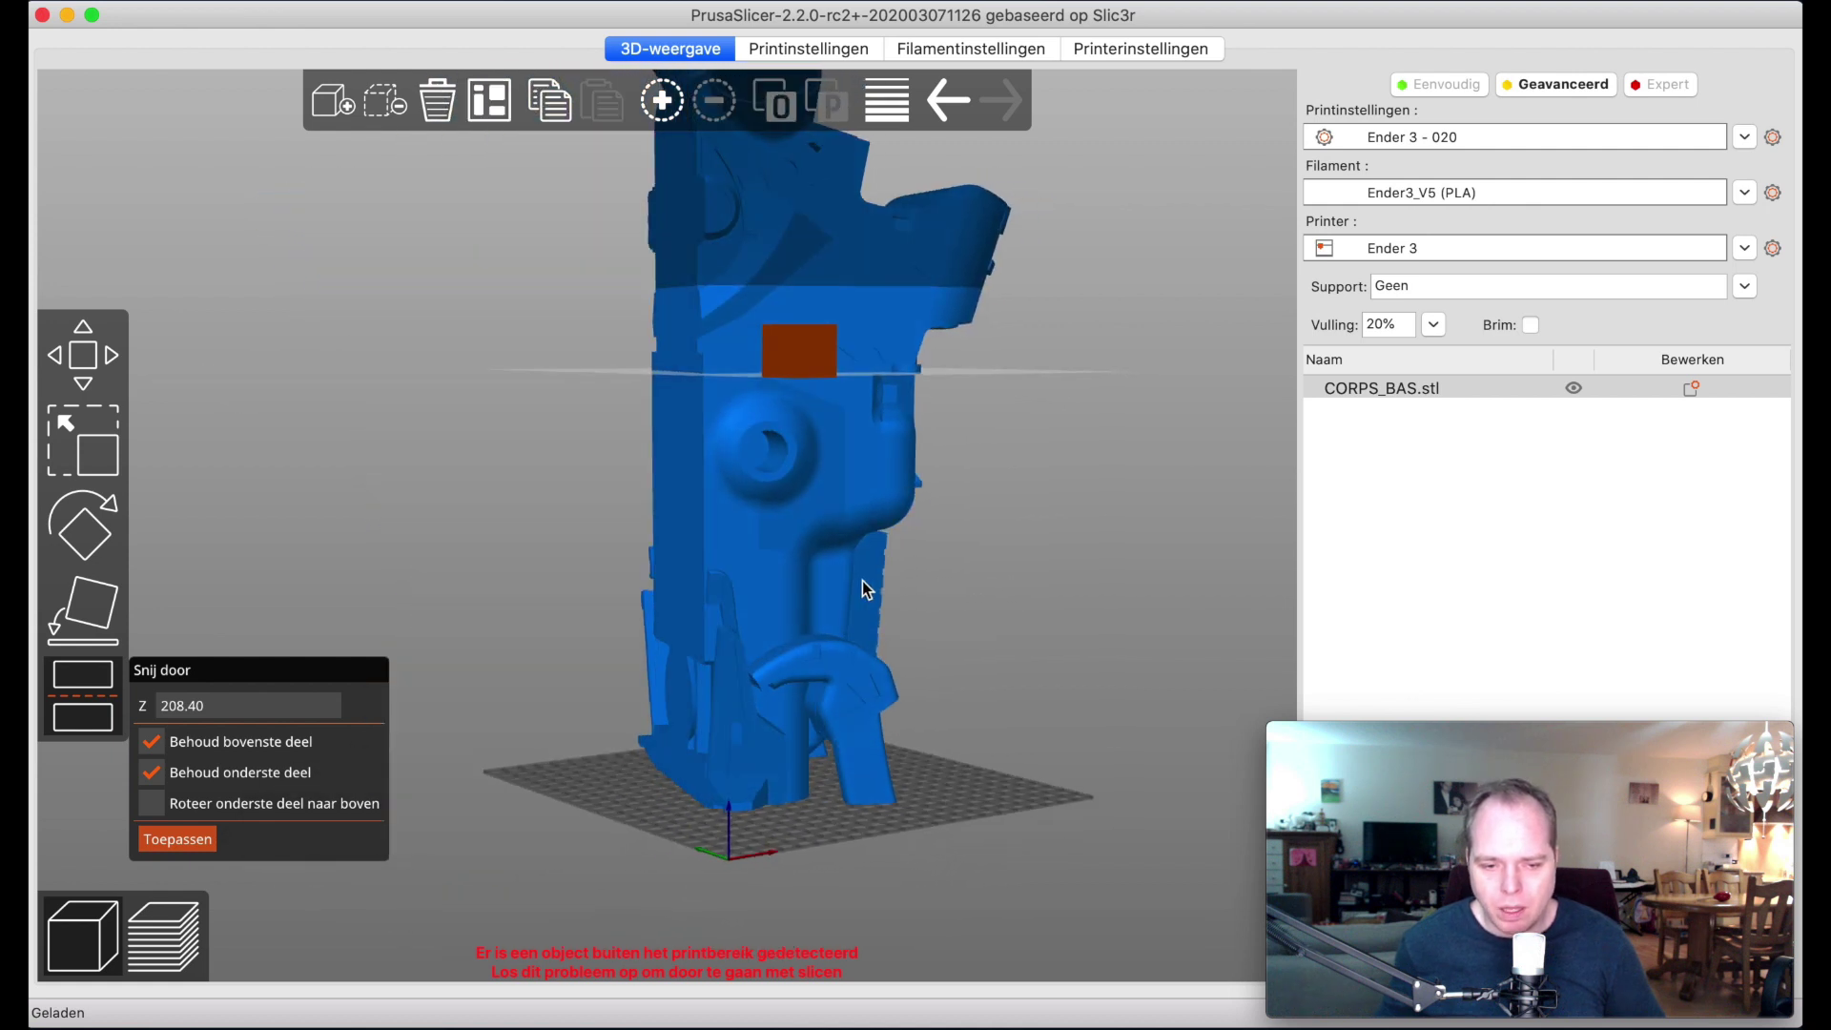
{"action": "left_click_drag", "start_coordinate": [862, 580], "coordinate": [848, 581]}
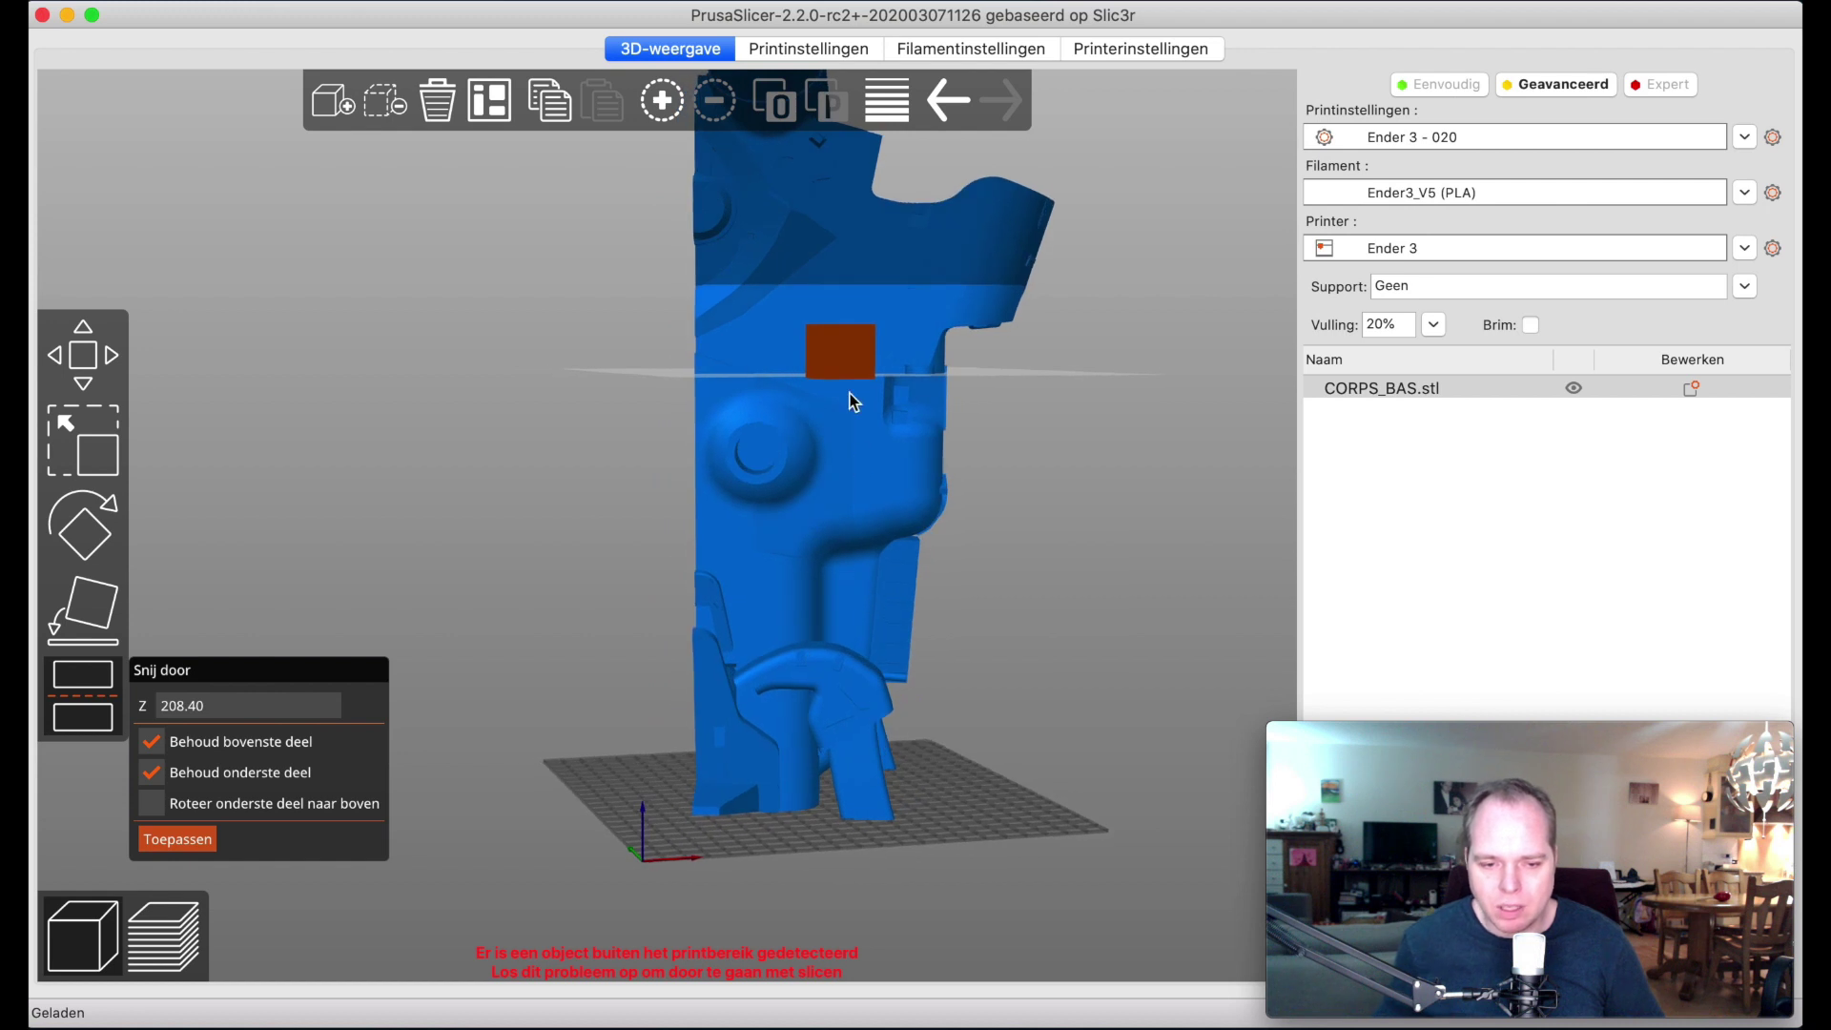
{"action": "left_click_drag", "start_coordinate": [843, 369], "coordinate": [843, 323]}
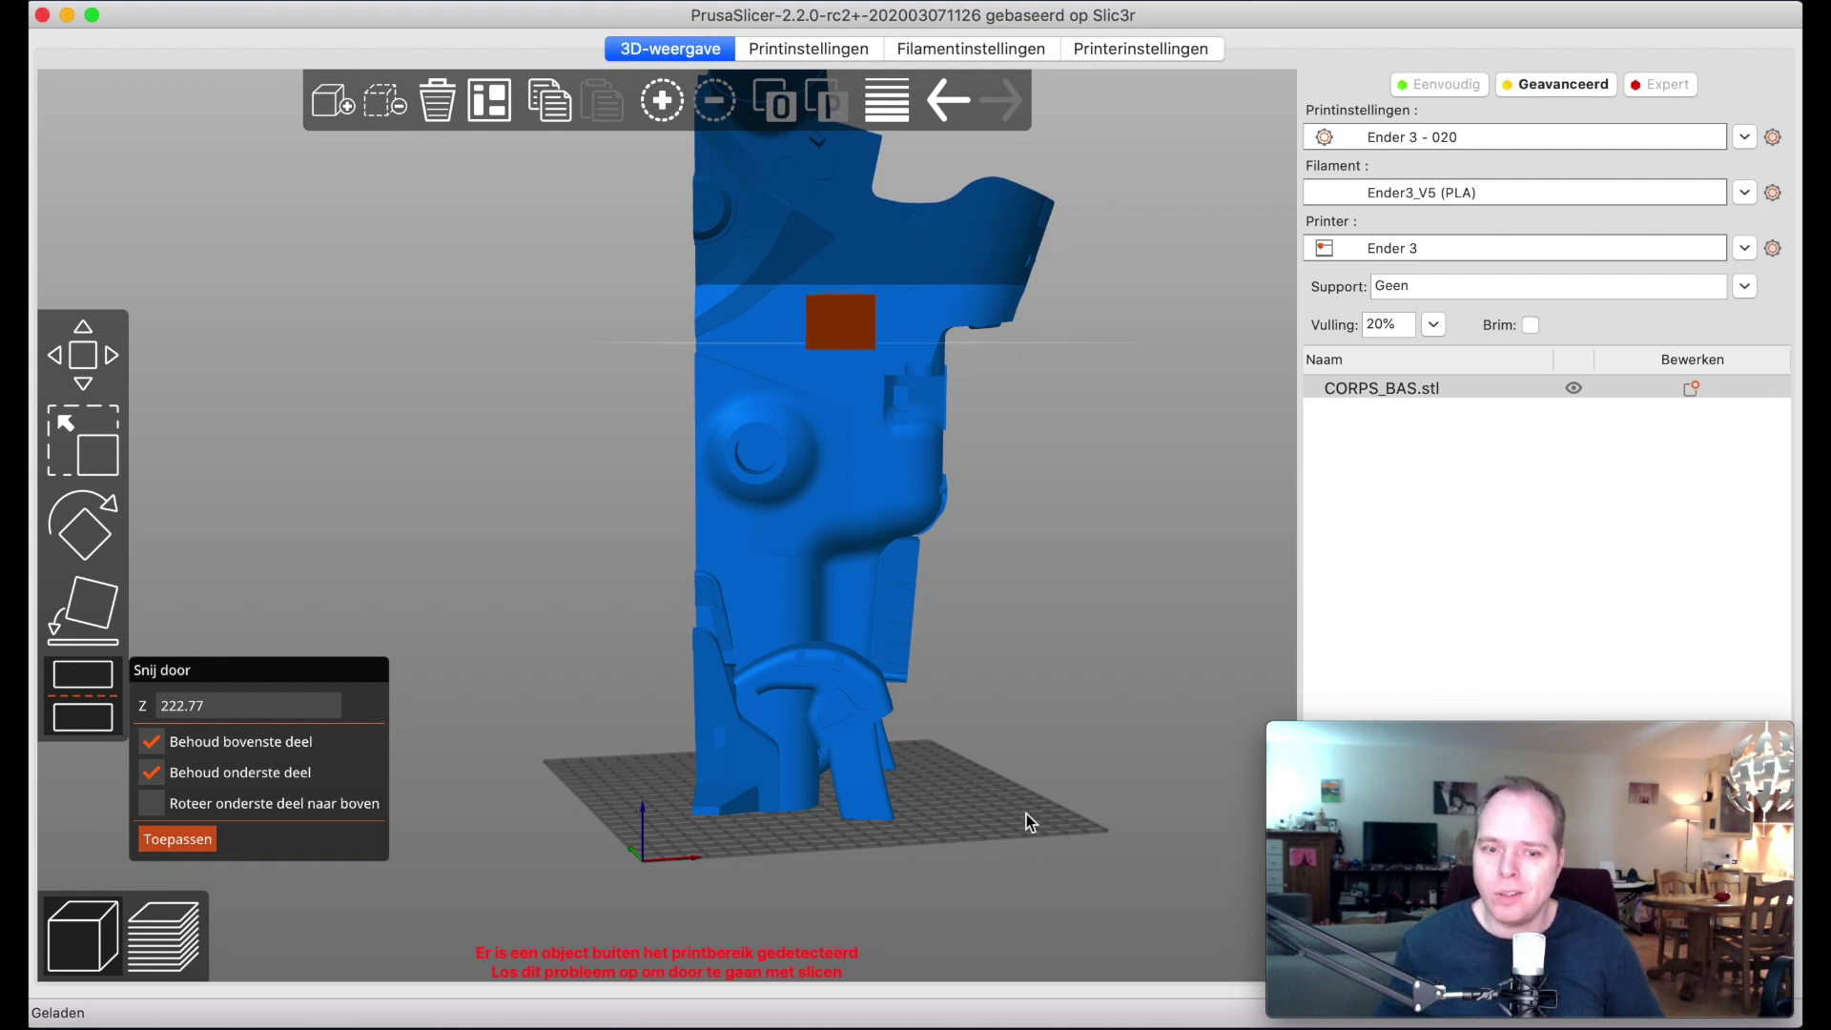
{"action": "left_click_drag", "start_coordinate": [968, 899], "coordinate": [1091, 900]}
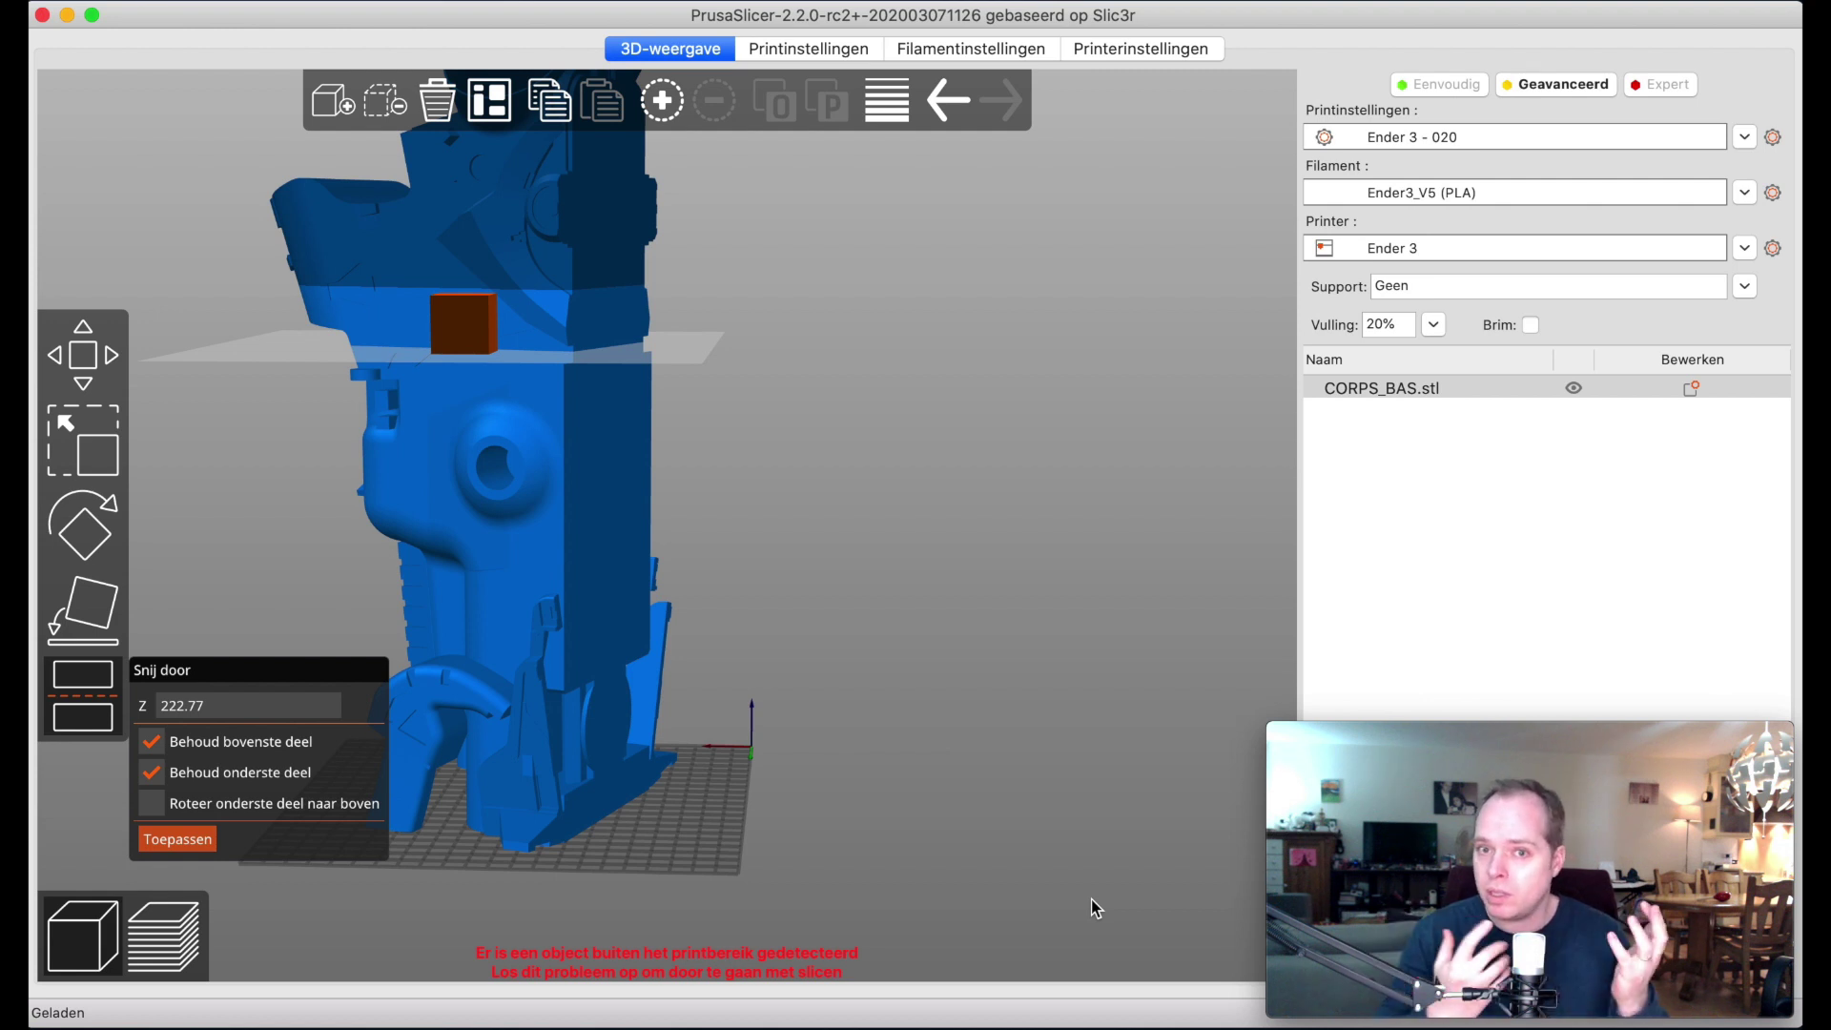
{"action": "left_click_drag", "start_coordinate": [1072, 846], "coordinate": [1096, 888]}
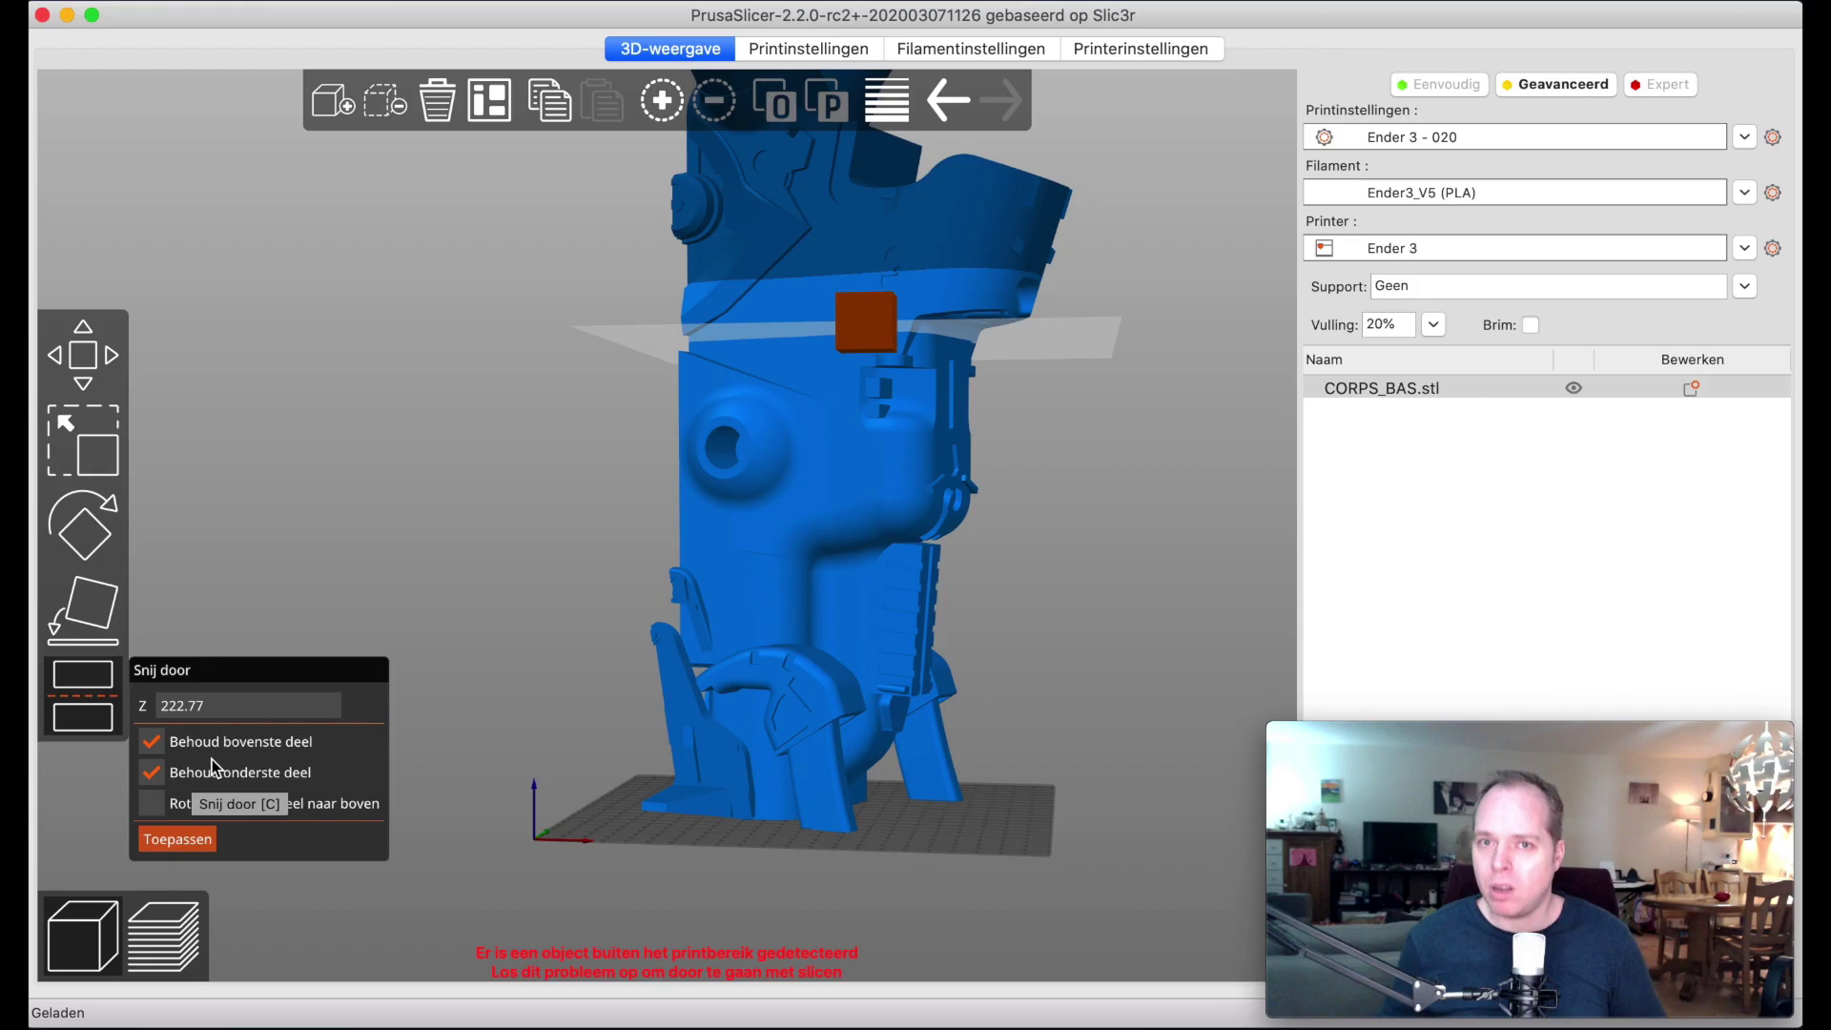
{"action": "left_click", "coordinate": [190, 843]}
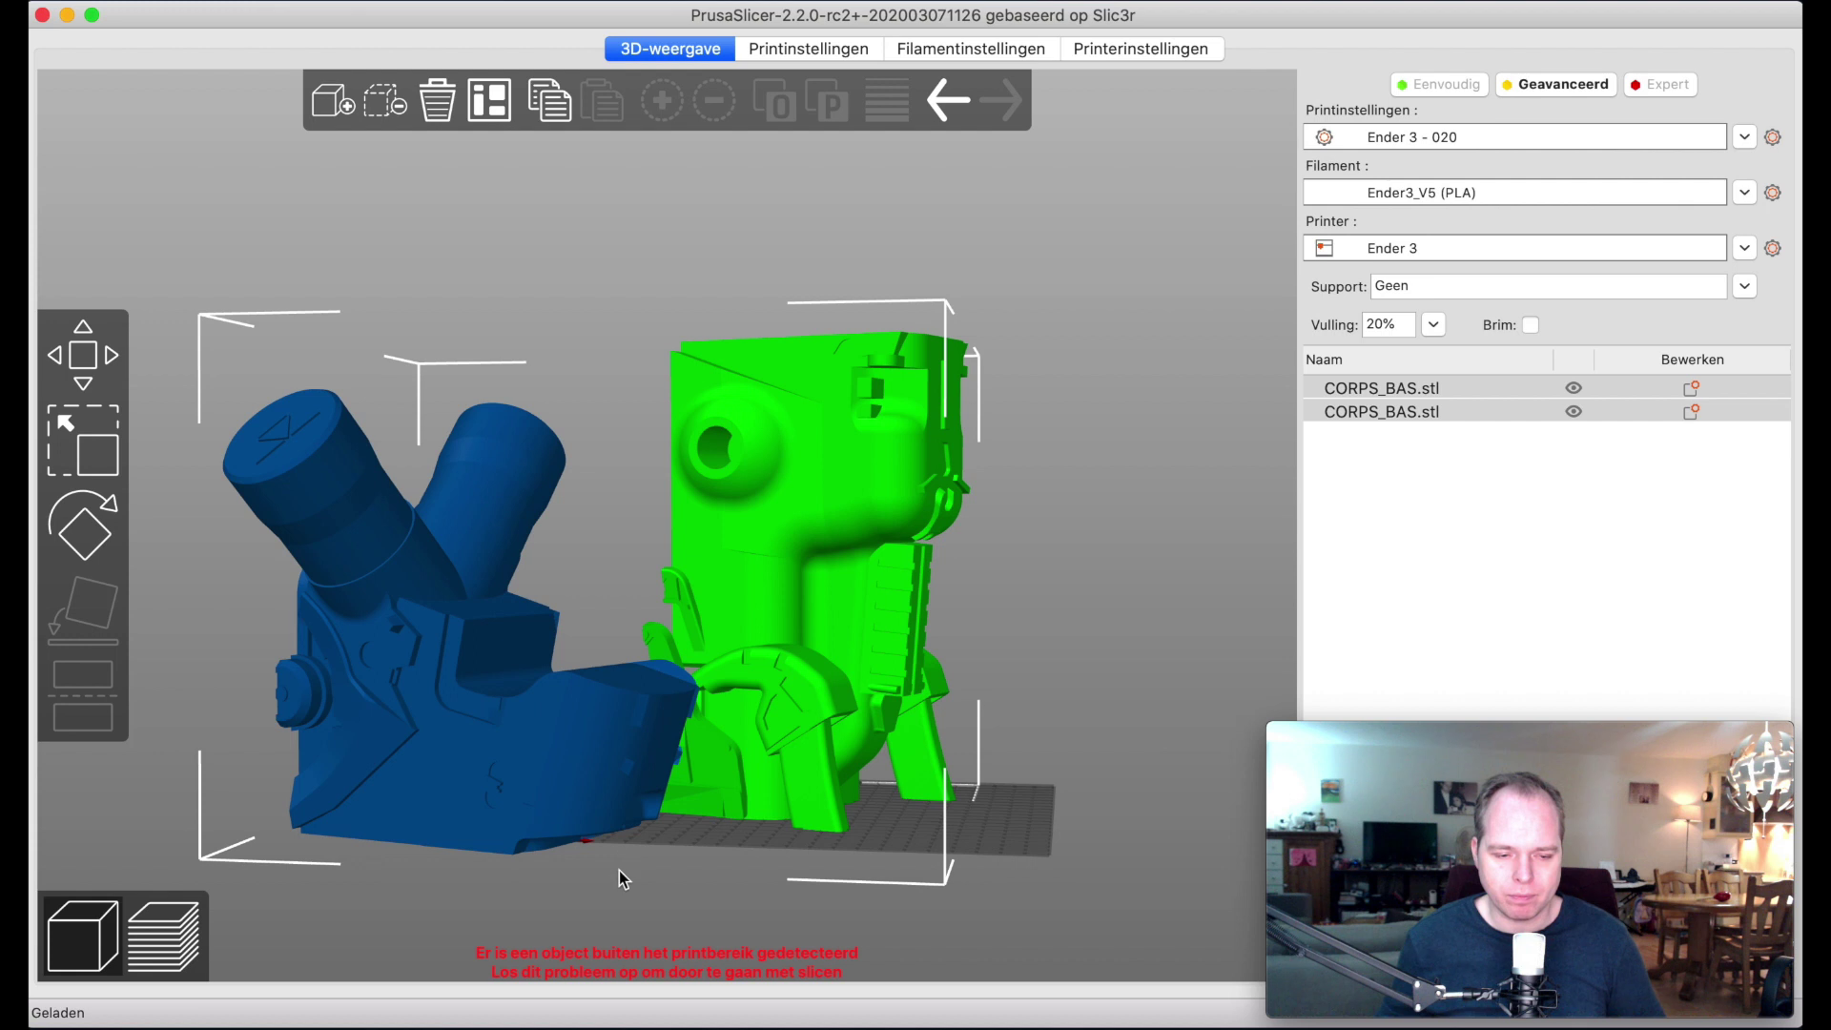
Step: Move the cut-off top piece aside and rotate the lower part around its vertical axis
{"action": "mouse_move", "coordinate": [540, 799]}
{"action": "middle_mouse_down"}
{"action": "mouse_move", "coordinate": [455, 774]}
{"action": "mouse_move", "coordinate": [520, 788]}
{"action": "middle_mouse_up"}
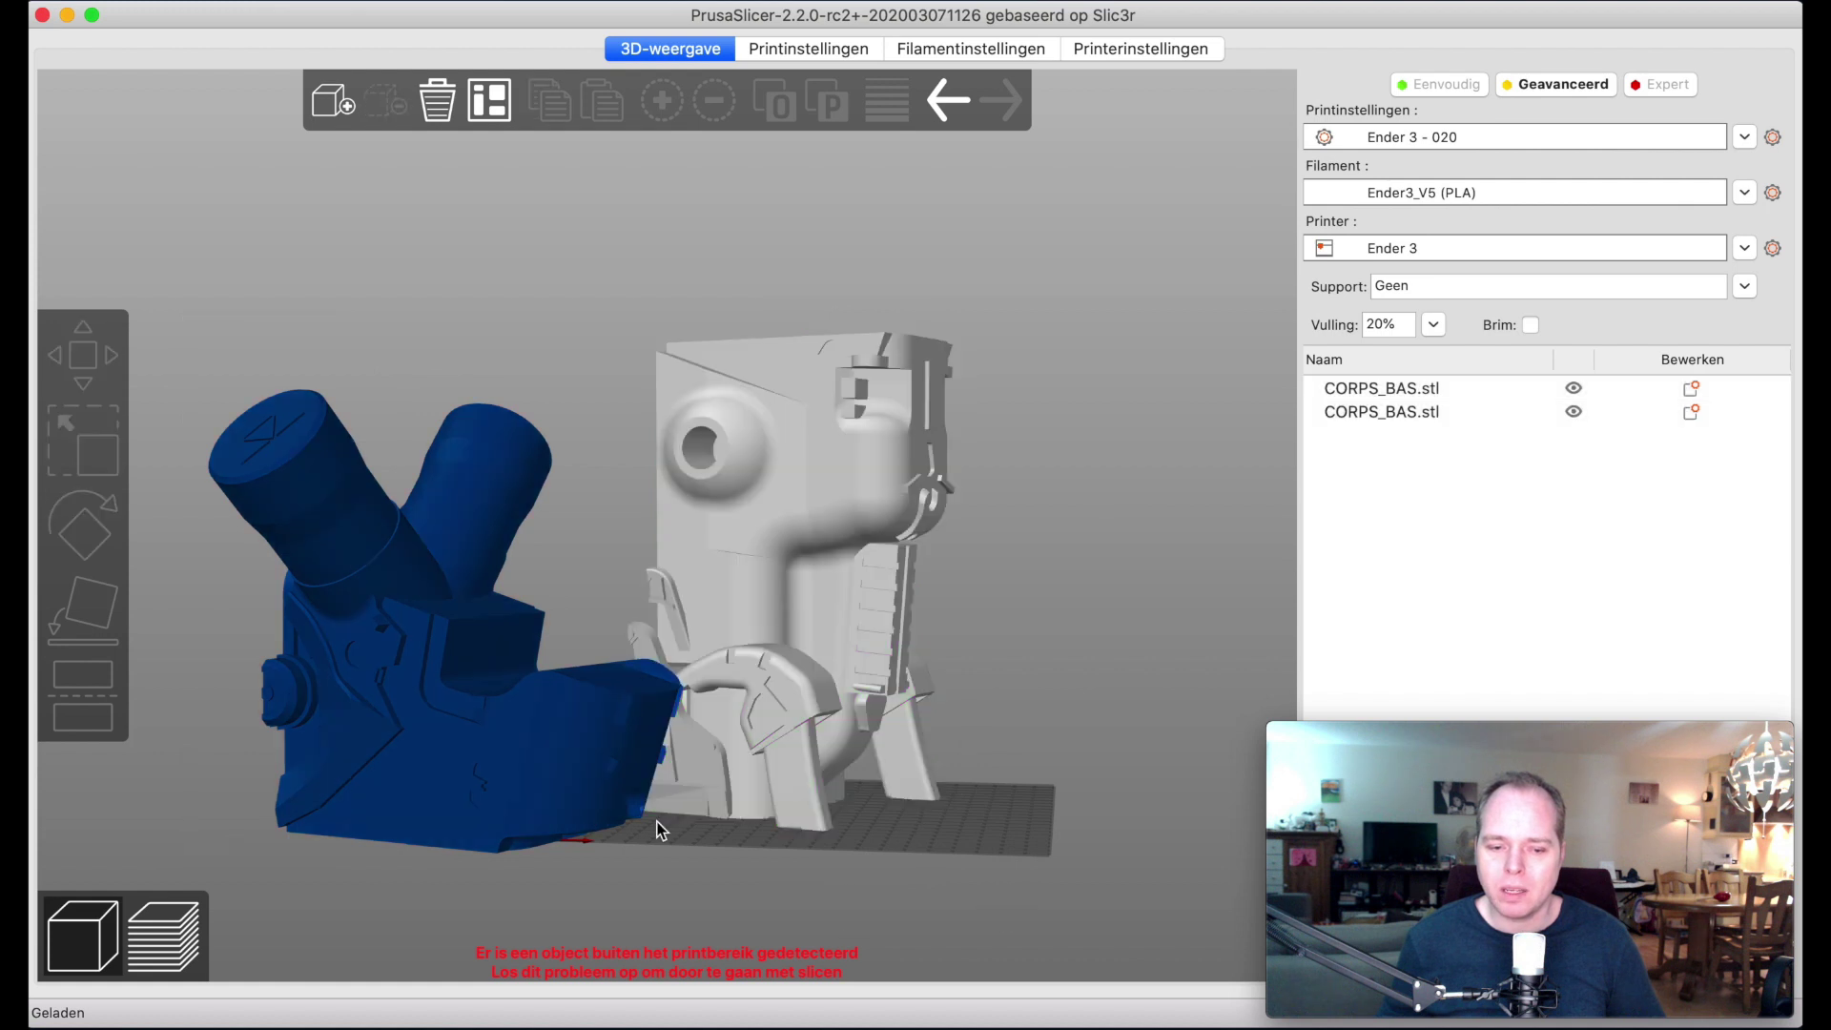
{"action": "left_click_drag", "start_coordinate": [658, 830], "coordinate": [279, 665]}
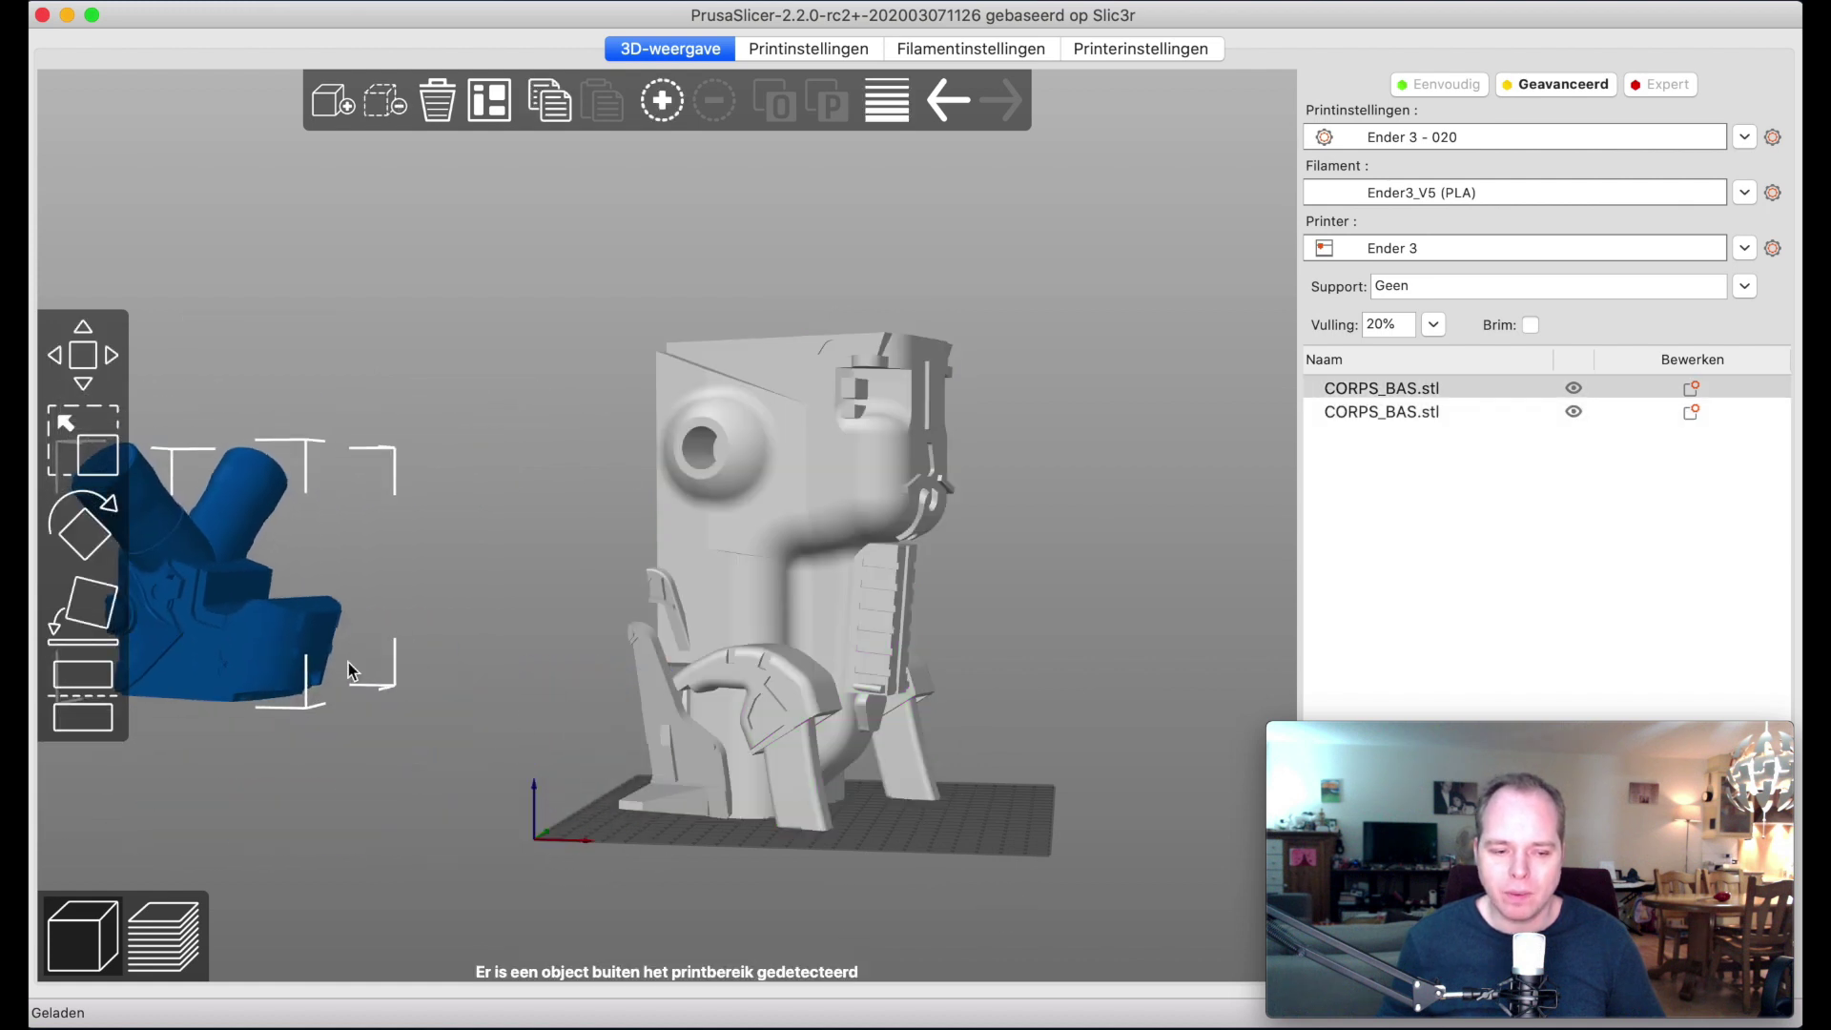
{"action": "left_click_drag", "start_coordinate": [646, 846], "coordinate": [620, 899]}
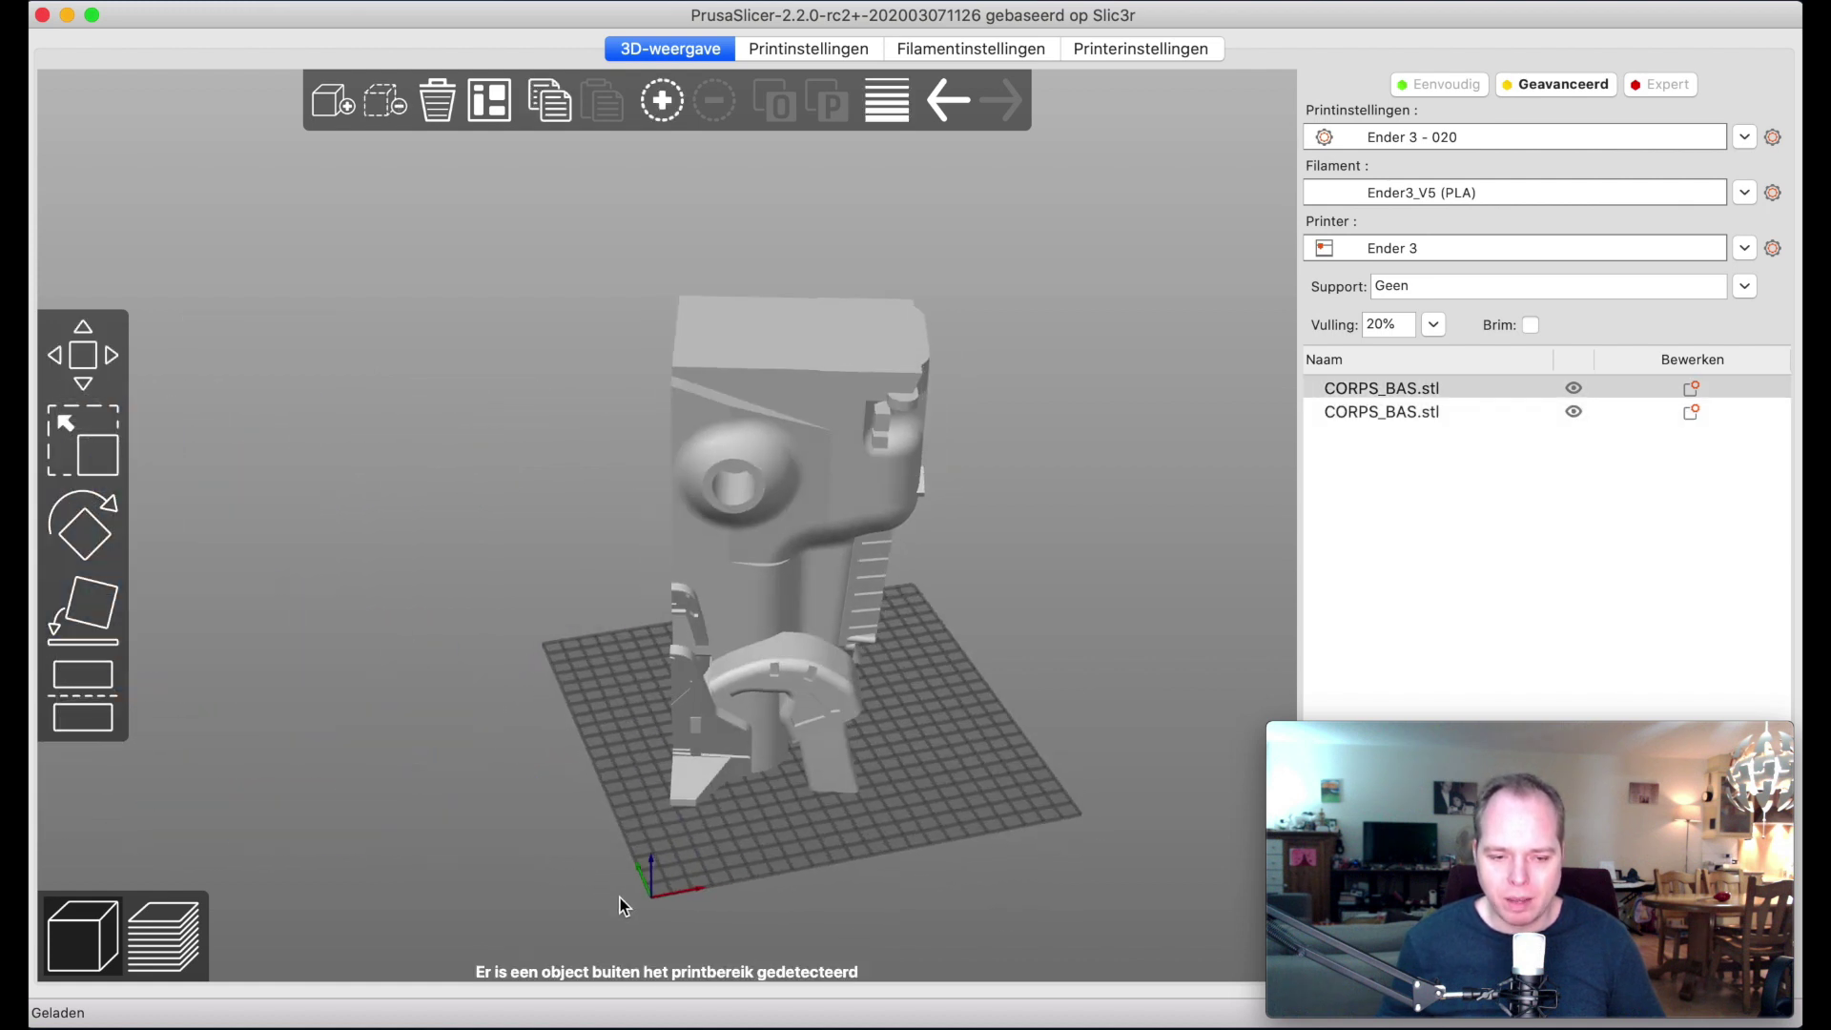
{"action": "left_click", "coordinate": [732, 689]}
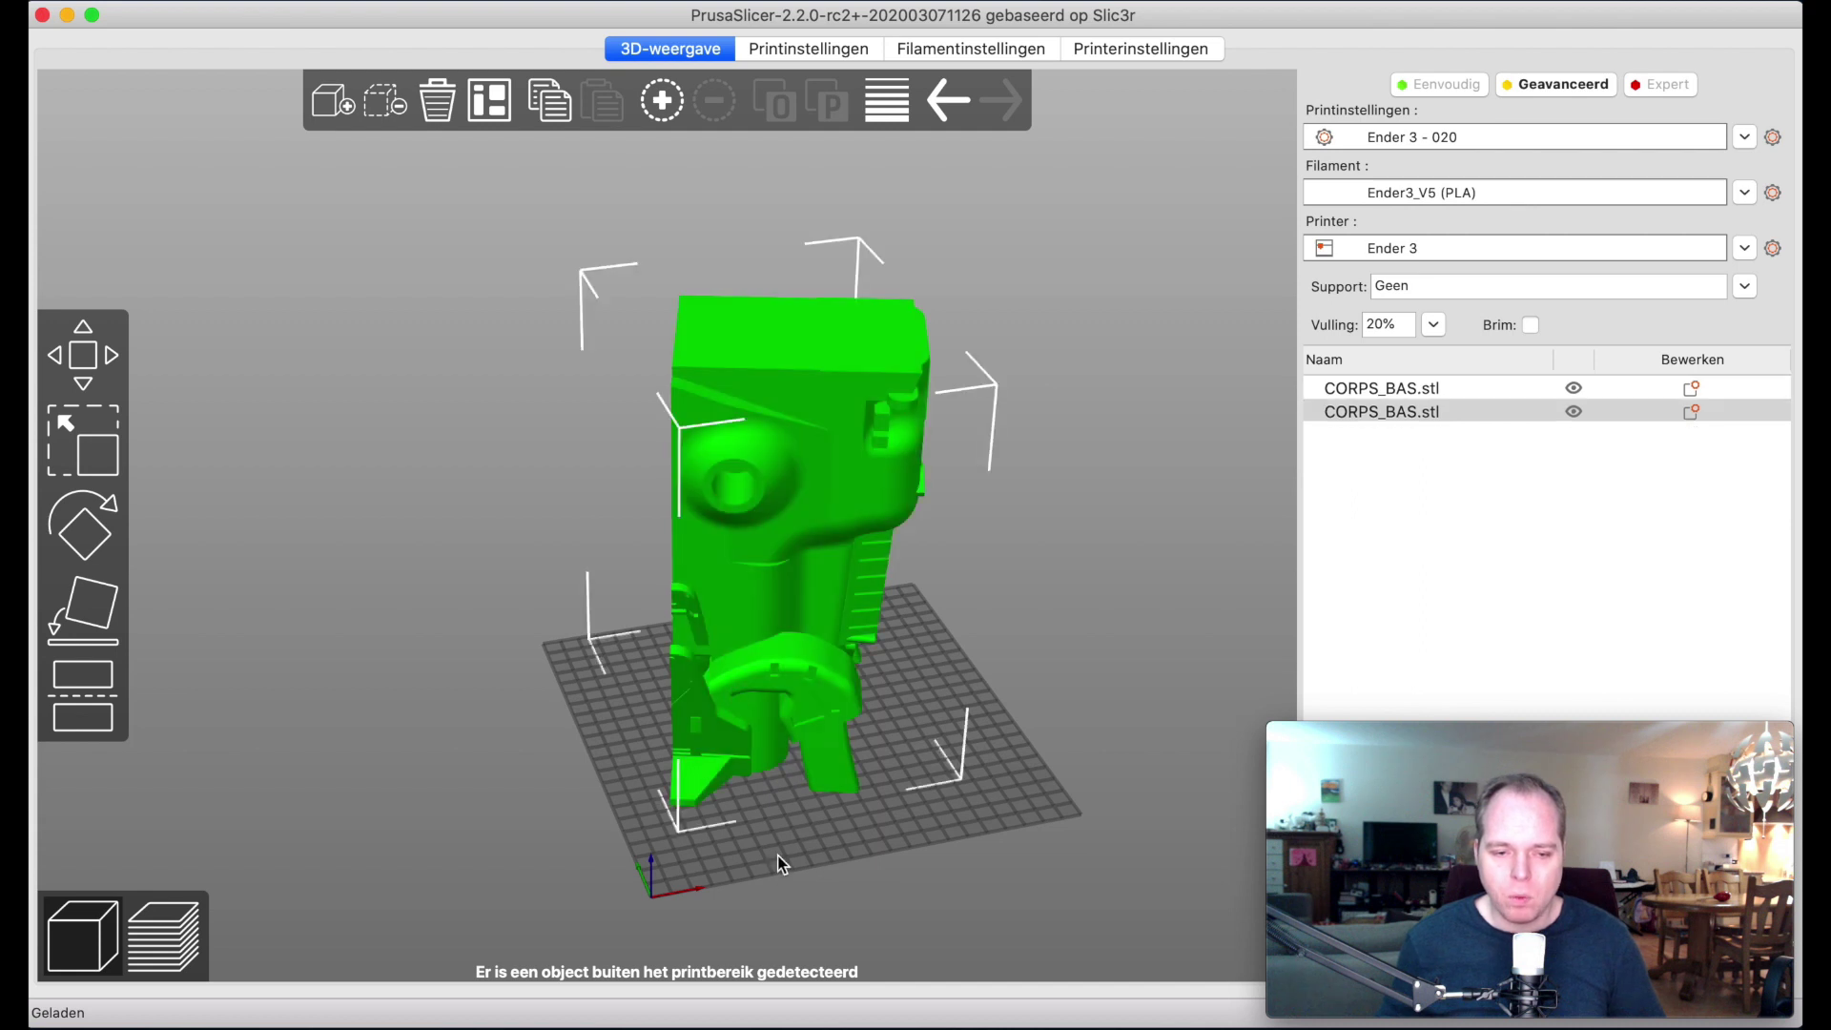
{"action": "left_click_drag", "start_coordinate": [777, 855], "coordinate": [246, 552]}
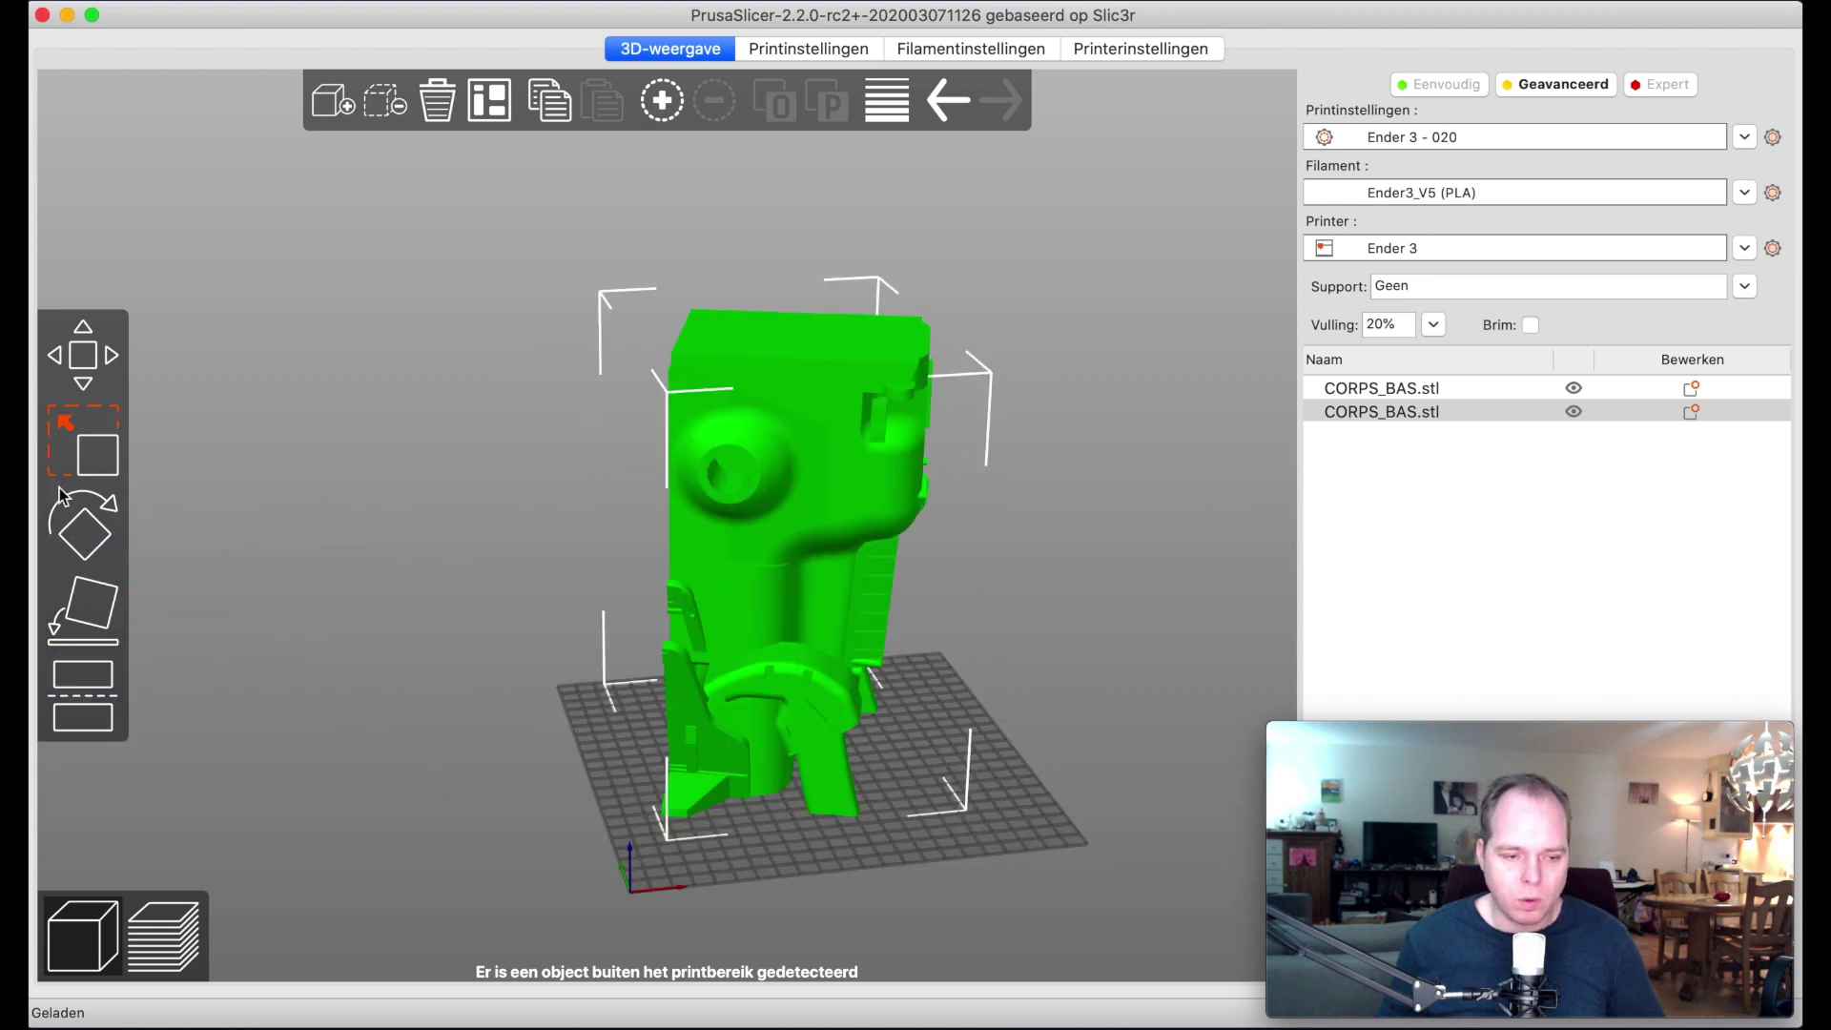
{"action": "left_click", "coordinate": [78, 524]}
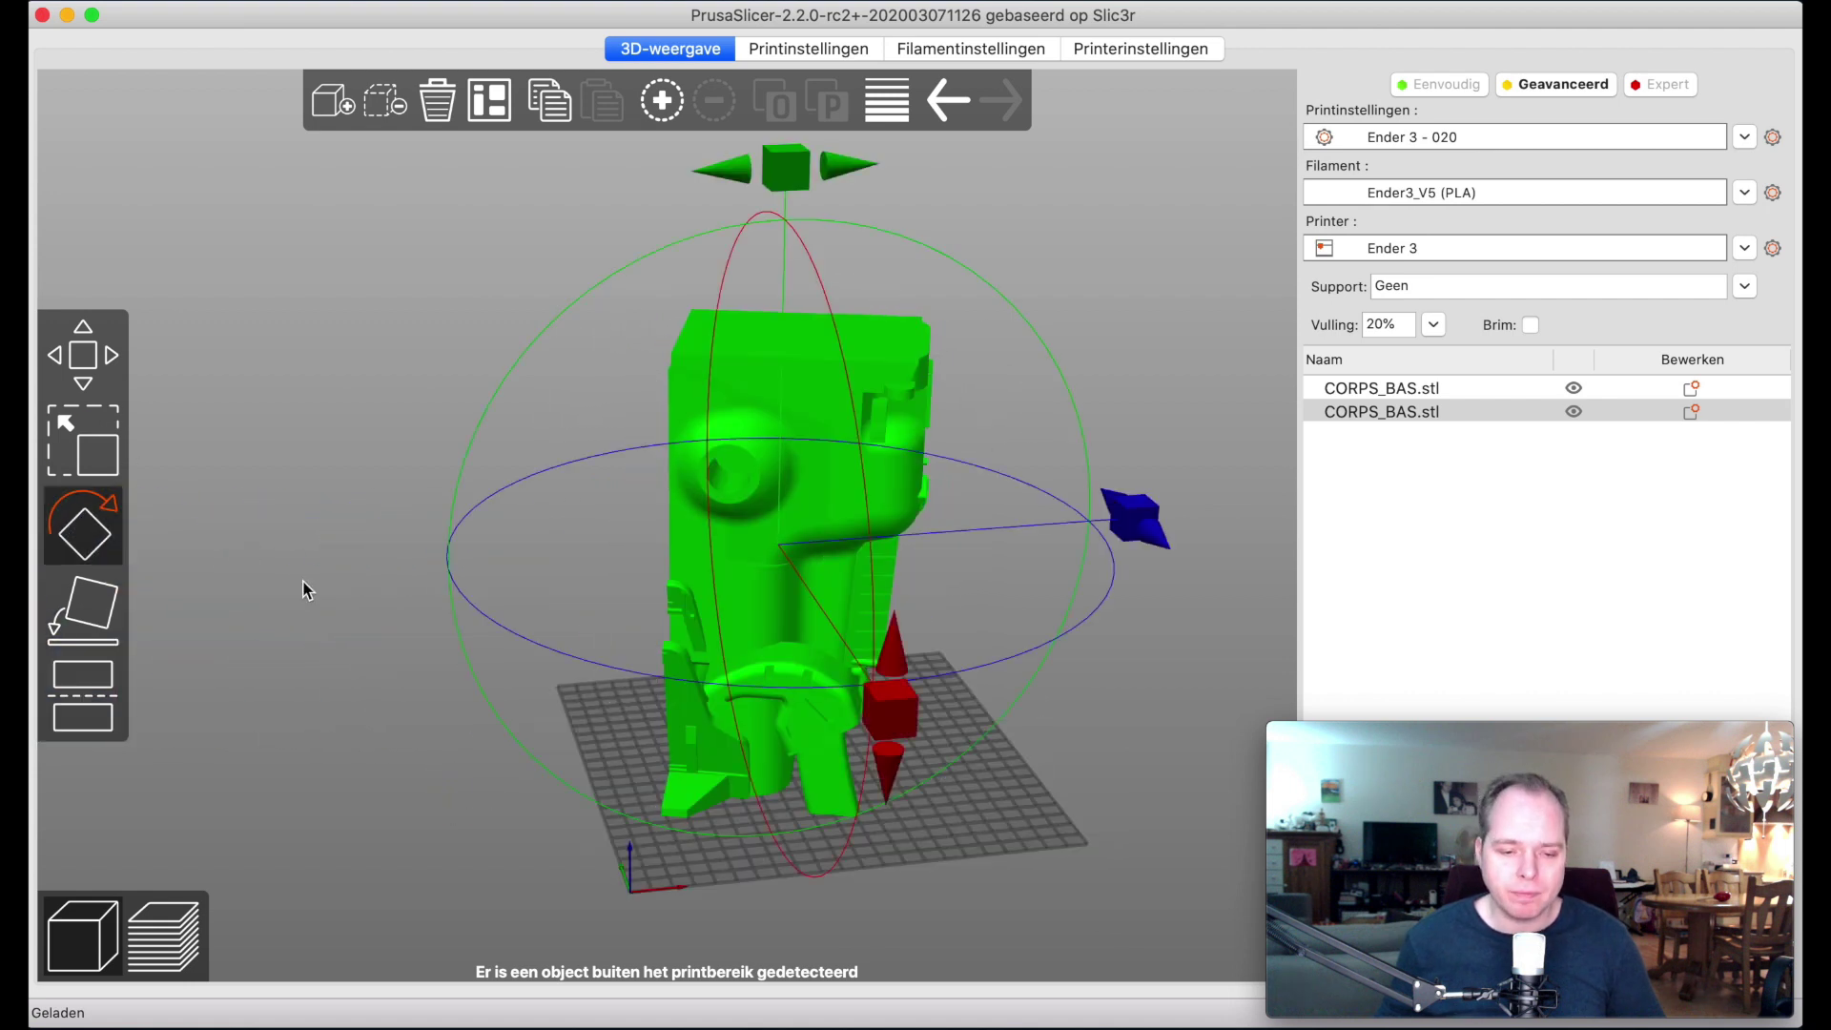
{"action": "left_click_drag", "start_coordinate": [1132, 508], "coordinate": [1117, 471]}
Step: Lay the lower part on its flat bottom face so it stands upright
{"action": "left_click", "coordinate": [81, 645]}
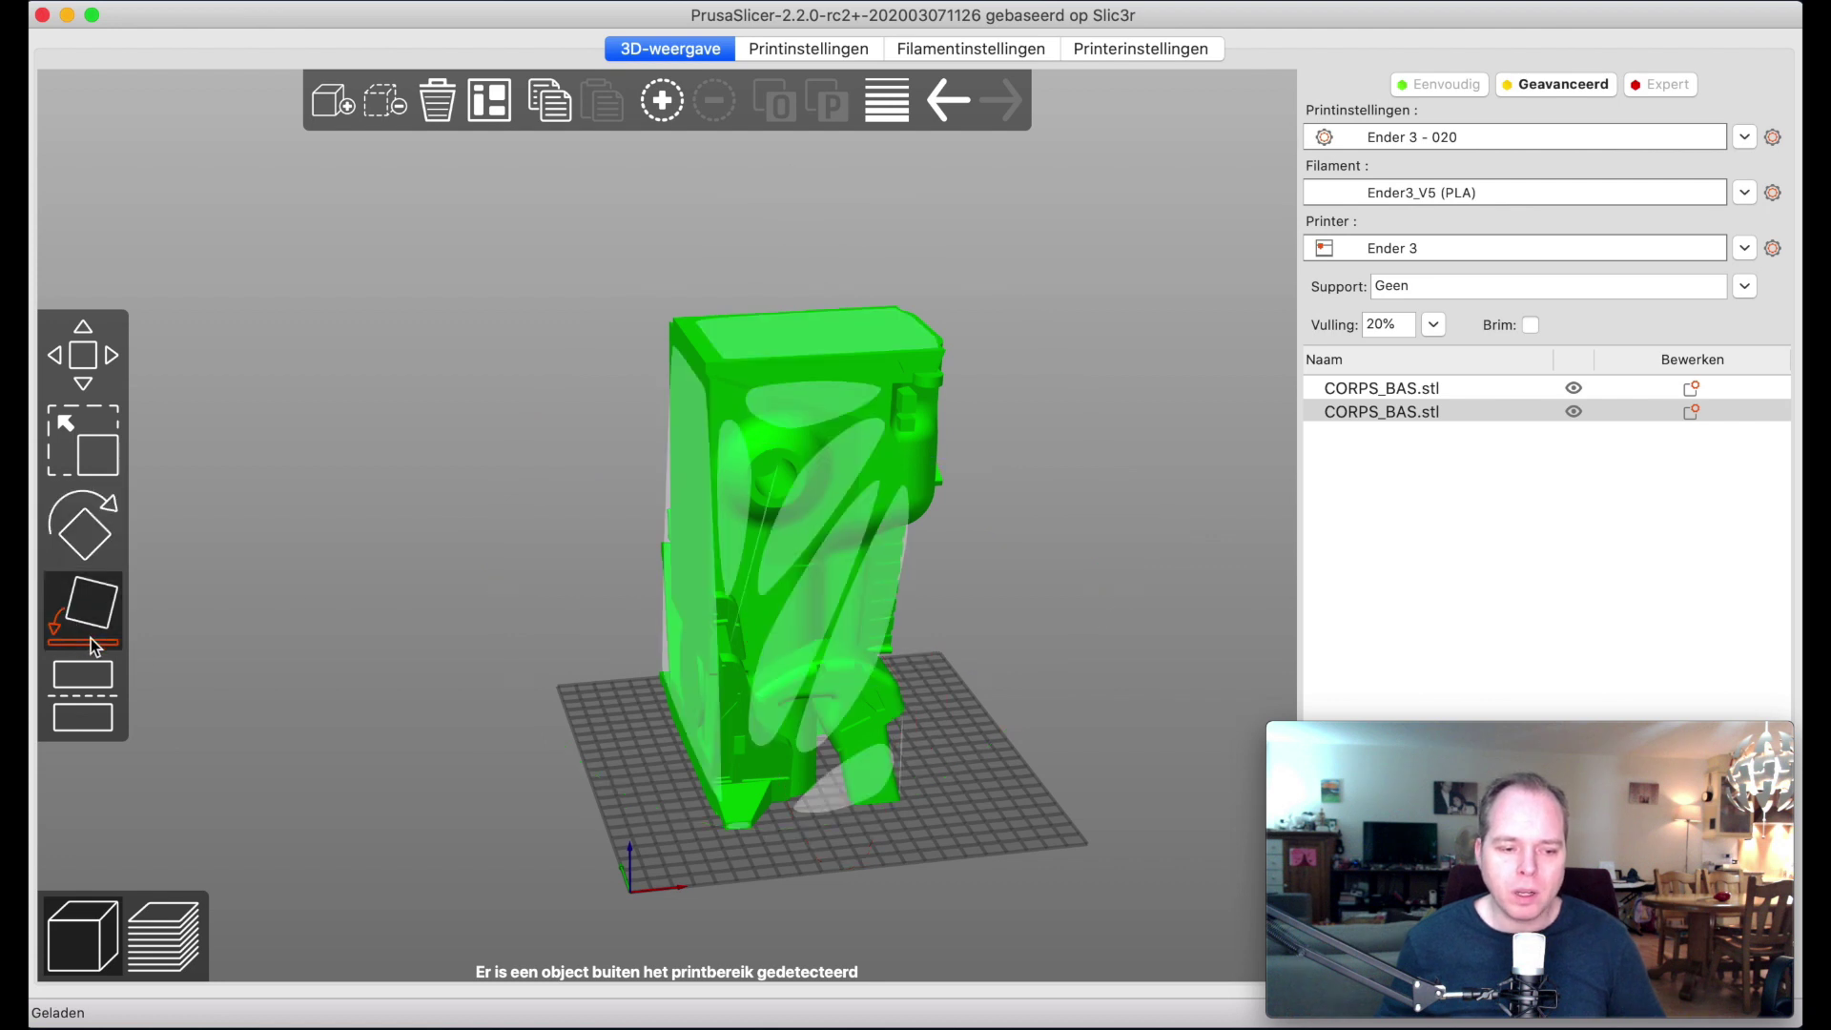
{"action": "left_click", "coordinate": [700, 557]}
{"action": "left_click_drag", "start_coordinate": [833, 849], "coordinate": [855, 890]}
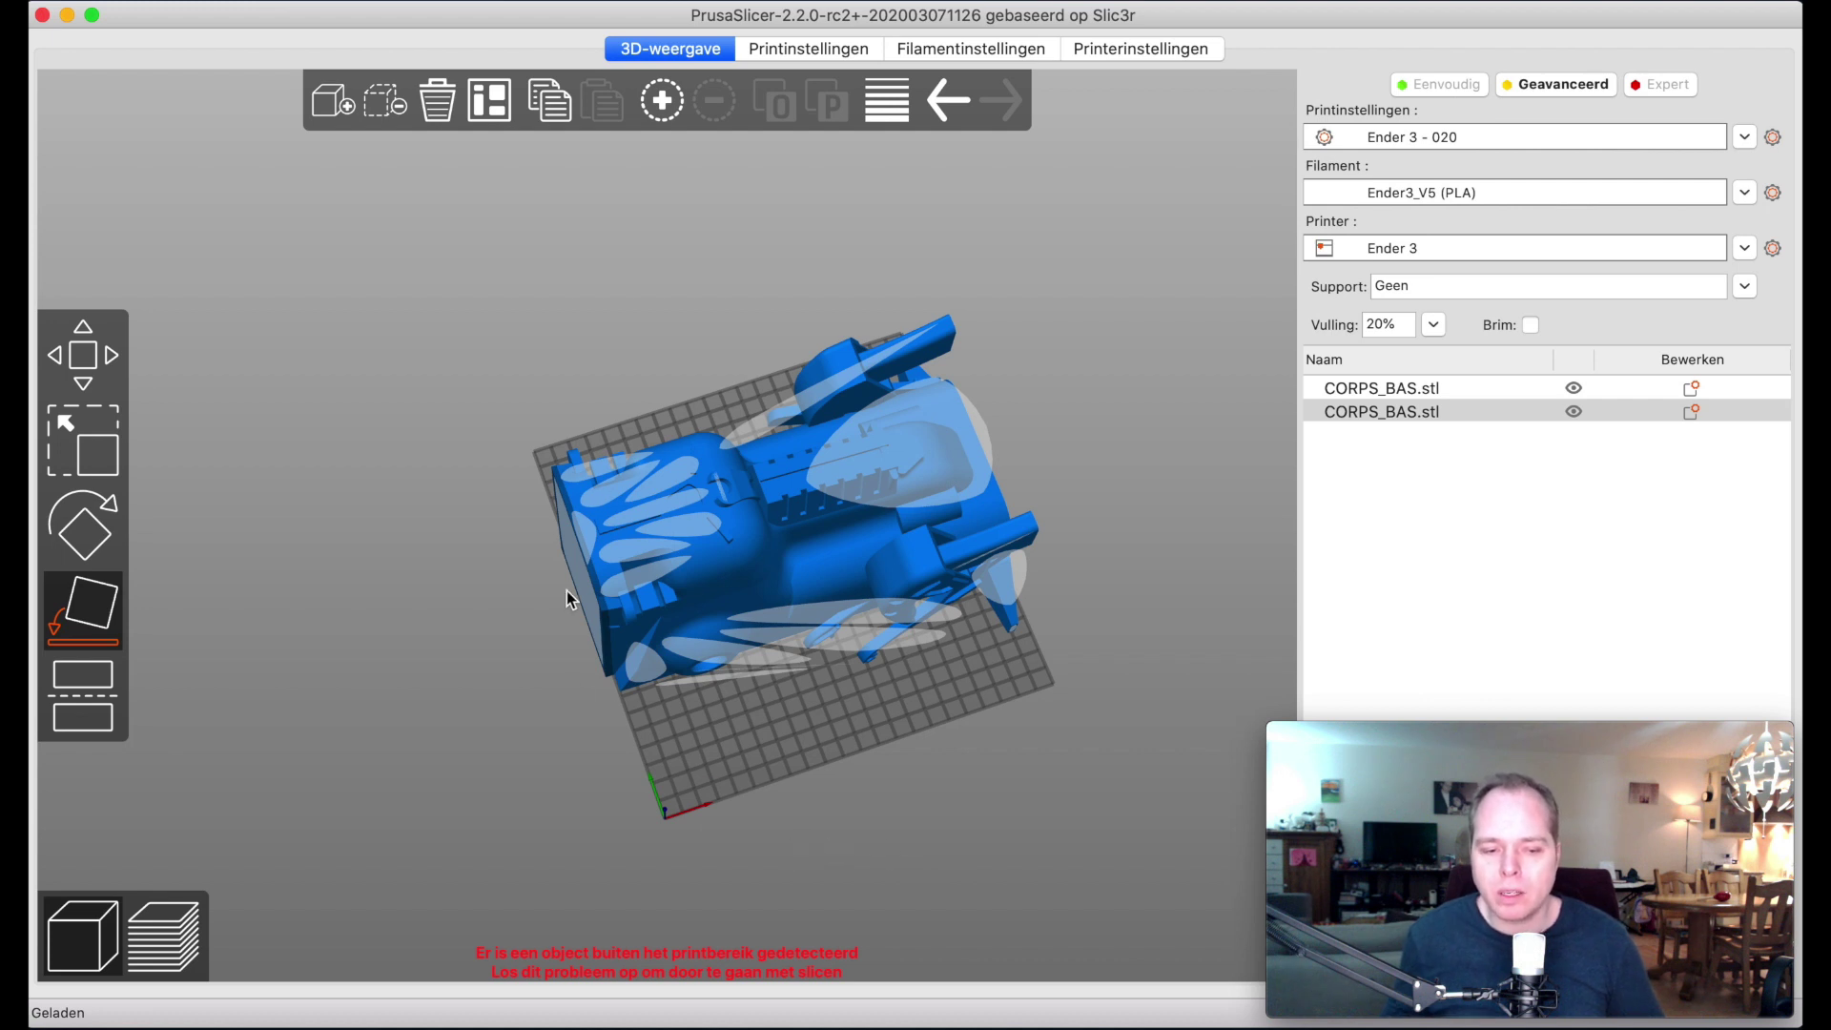
{"action": "left_click_drag", "start_coordinate": [798, 753], "coordinate": [873, 801]}
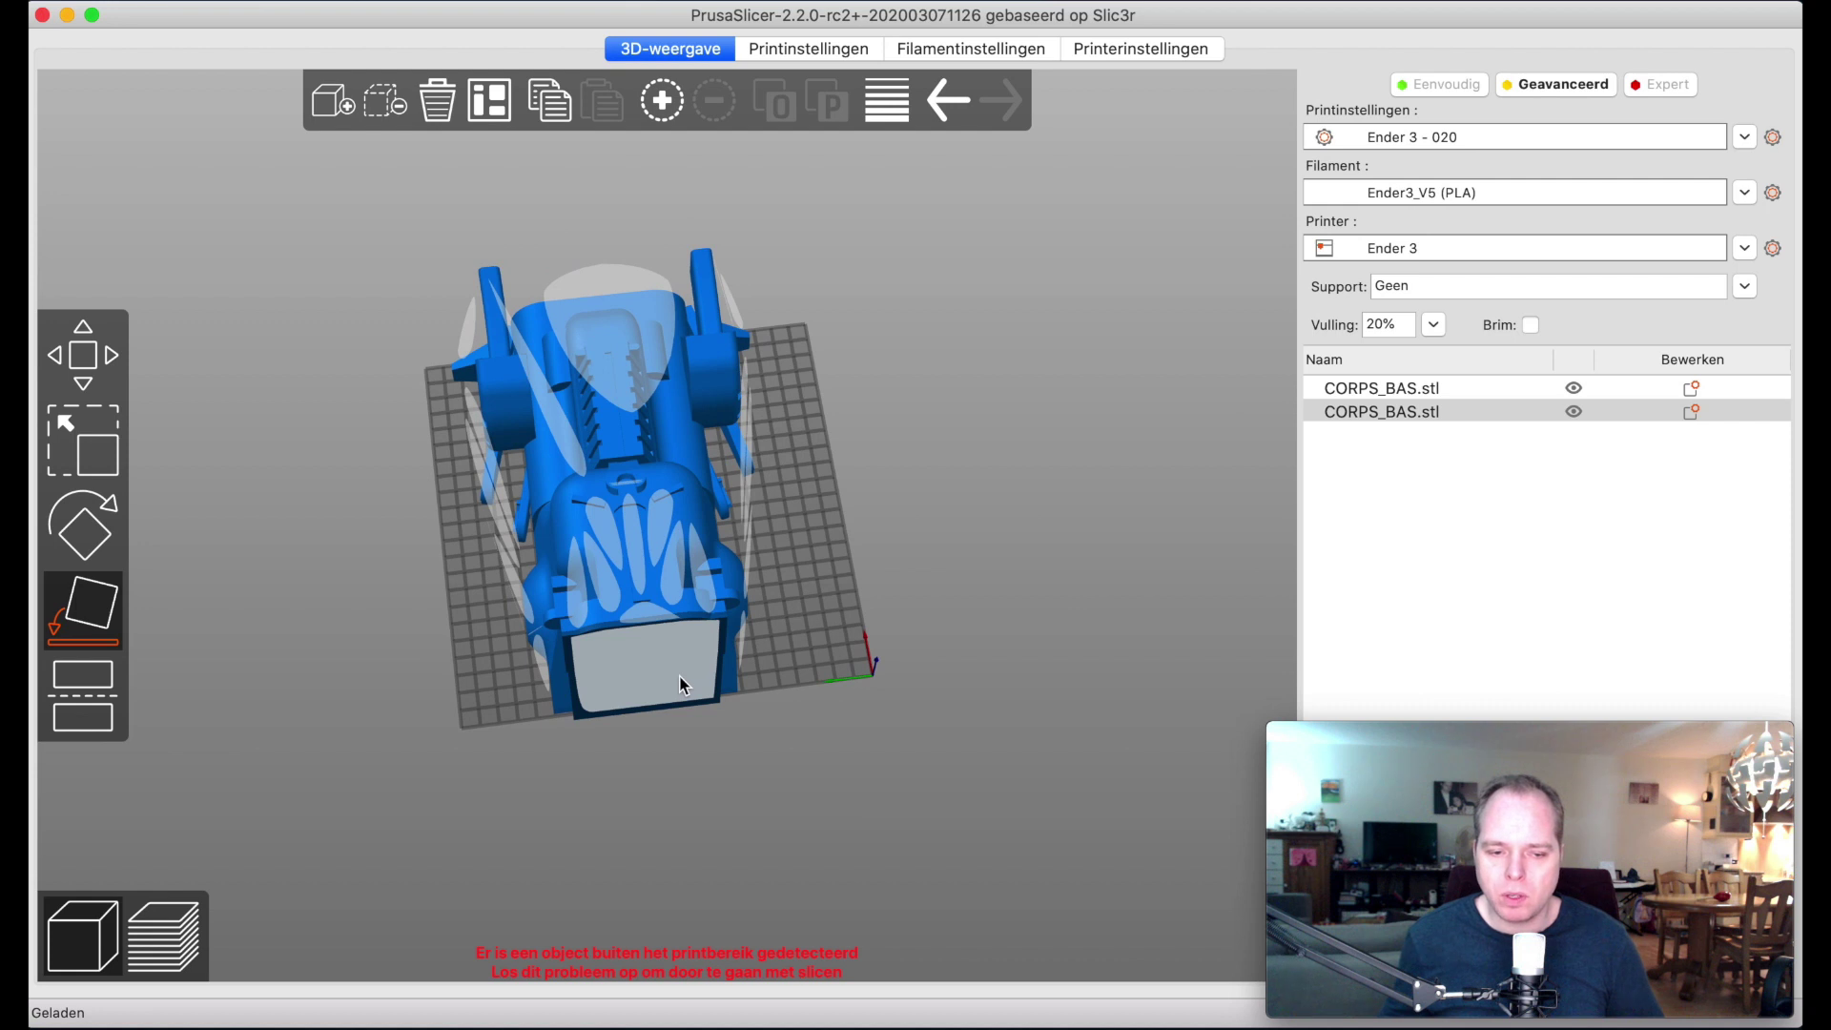
{"action": "left_click", "coordinate": [681, 683]}
{"action": "left_click_drag", "start_coordinate": [576, 715], "coordinate": [641, 675]}
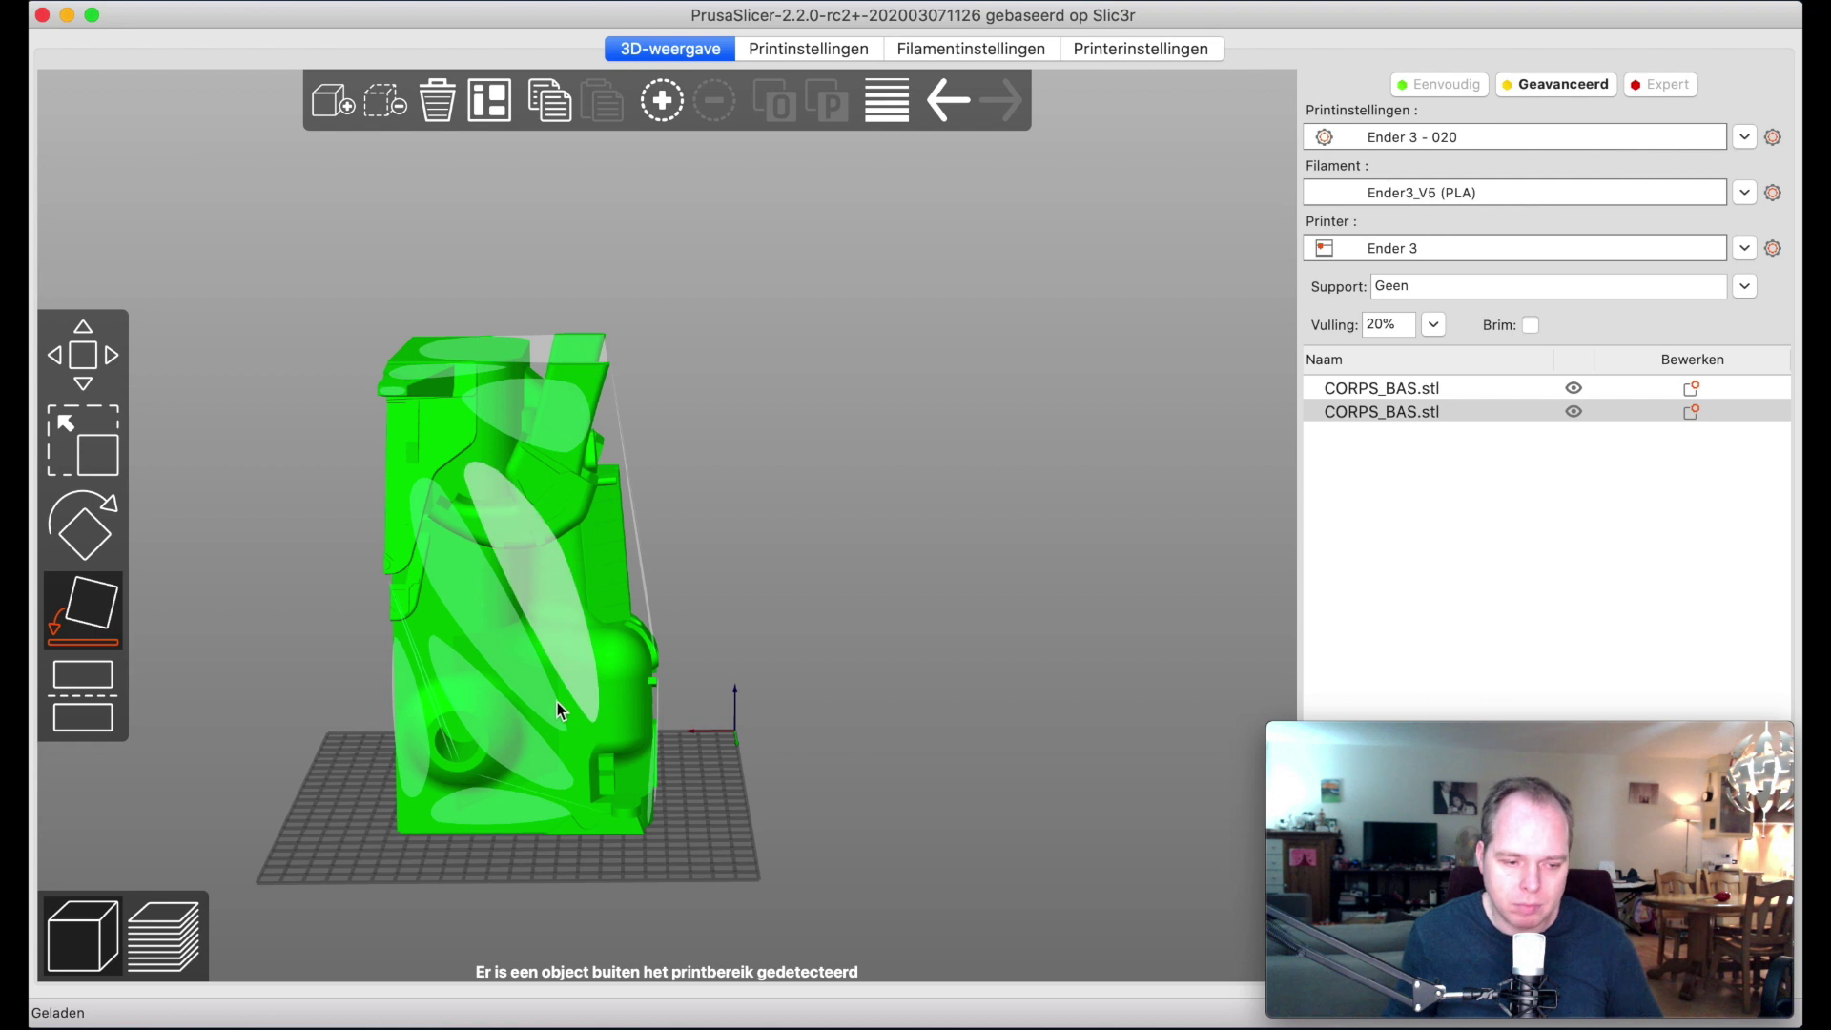
{"action": "left_click", "coordinate": [86, 705]}
Step: Cut the upright part at Z 85.66, keeping both pieces
{"action": "left_click_drag", "start_coordinate": [683, 920], "coordinate": [716, 905]}
{"action": "left_click_drag", "start_coordinate": [543, 546], "coordinate": [765, 806]}
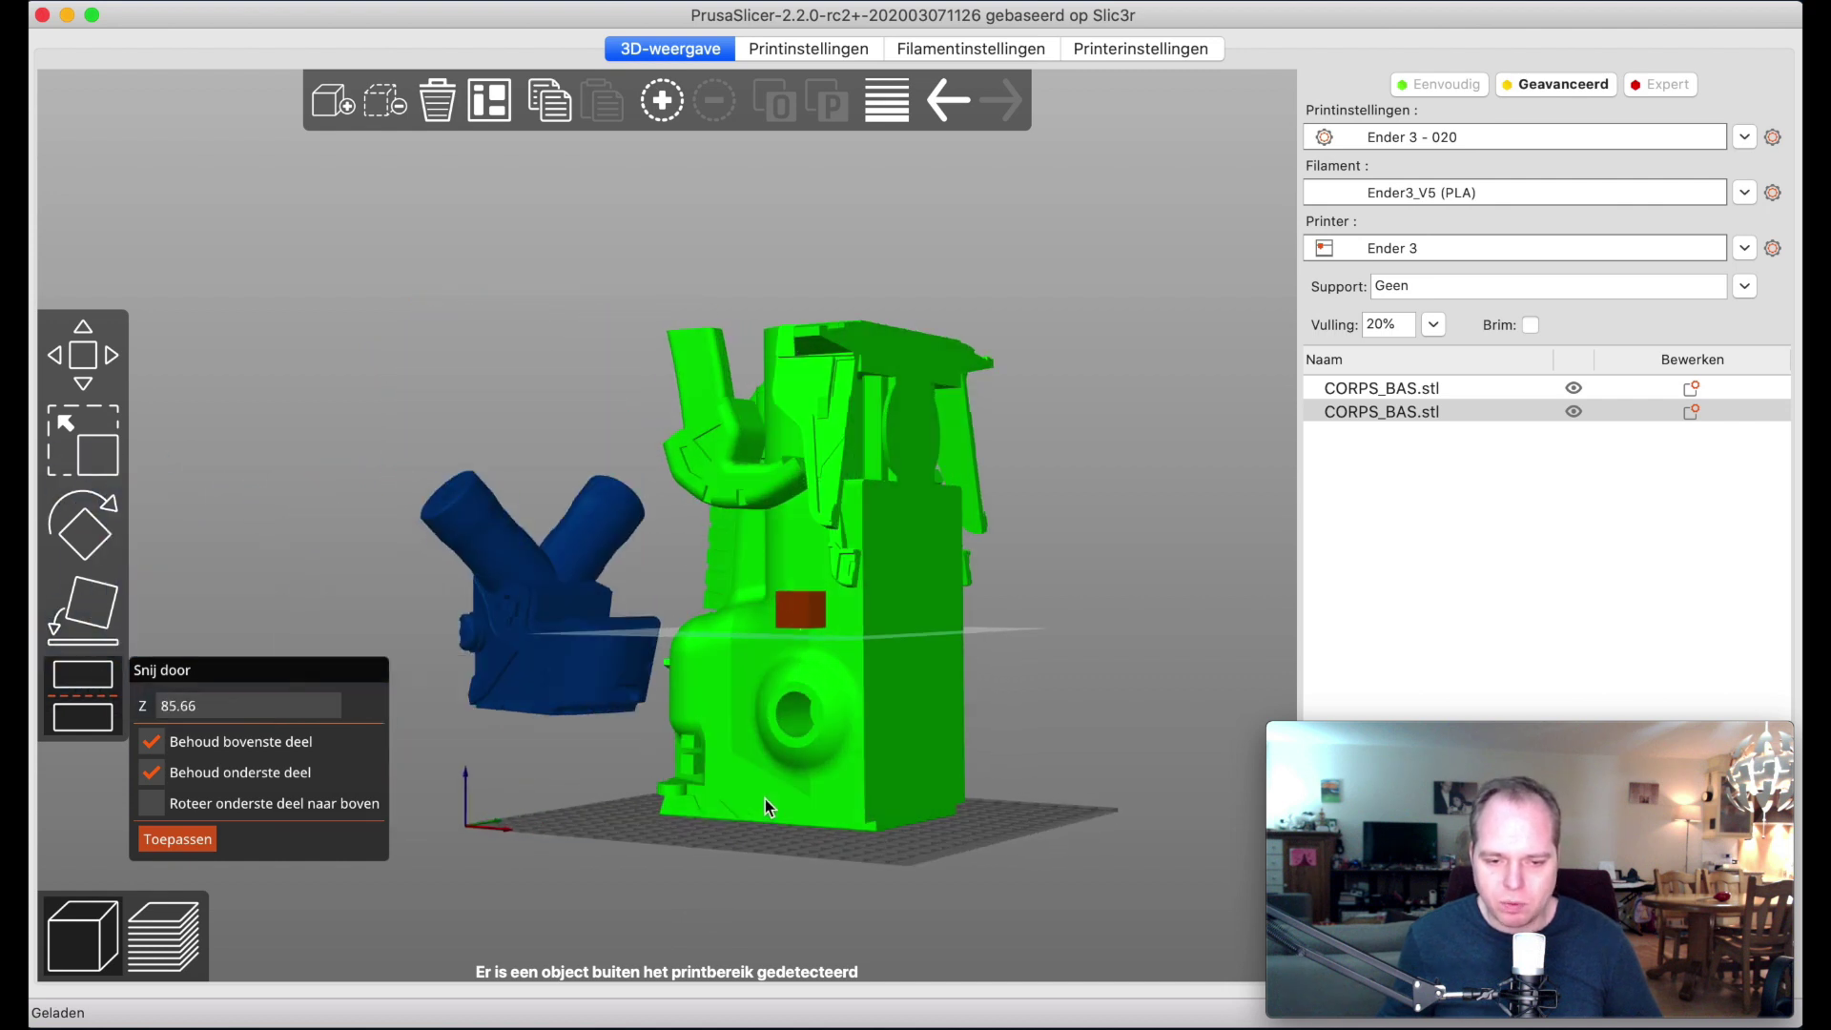
{"action": "left_click", "coordinate": [177, 838]}
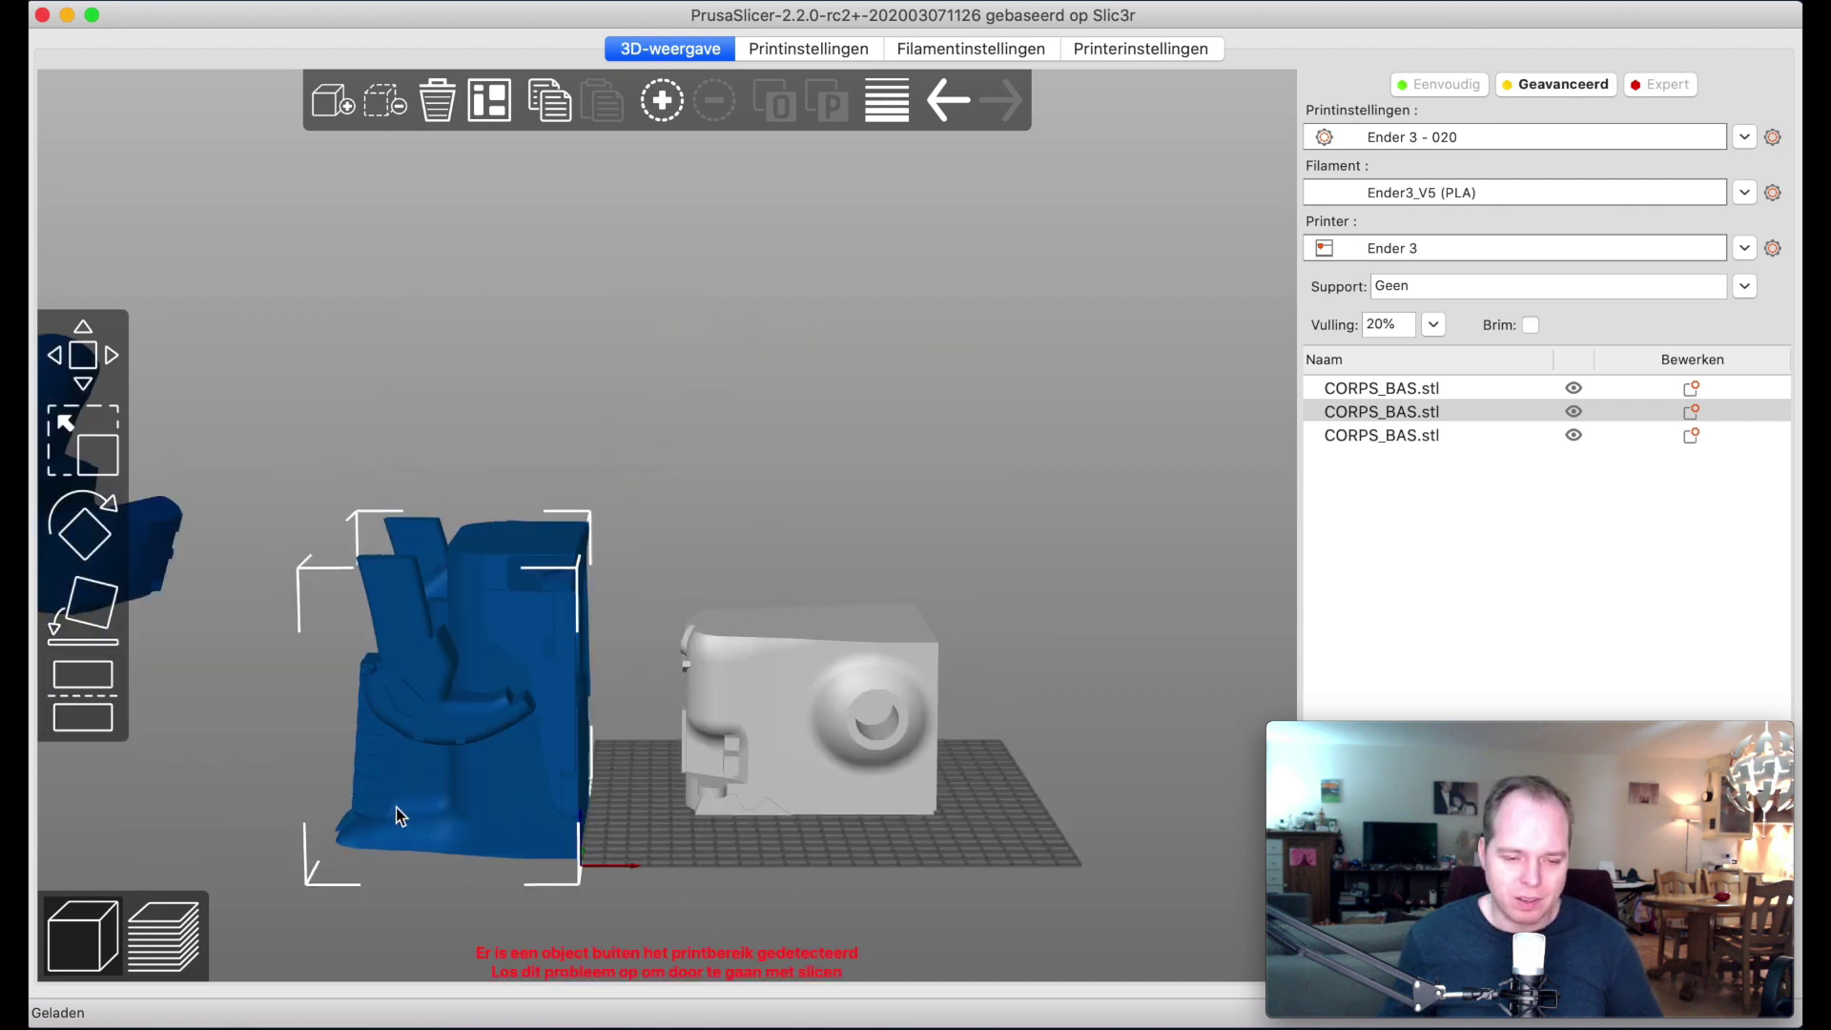
Step: Move the upper piece aside and select the lower block on the bed
{"action": "left_click_drag", "start_coordinate": [397, 807], "coordinate": [314, 801]}
{"action": "left_click_drag", "start_coordinate": [813, 885], "coordinate": [828, 746]}
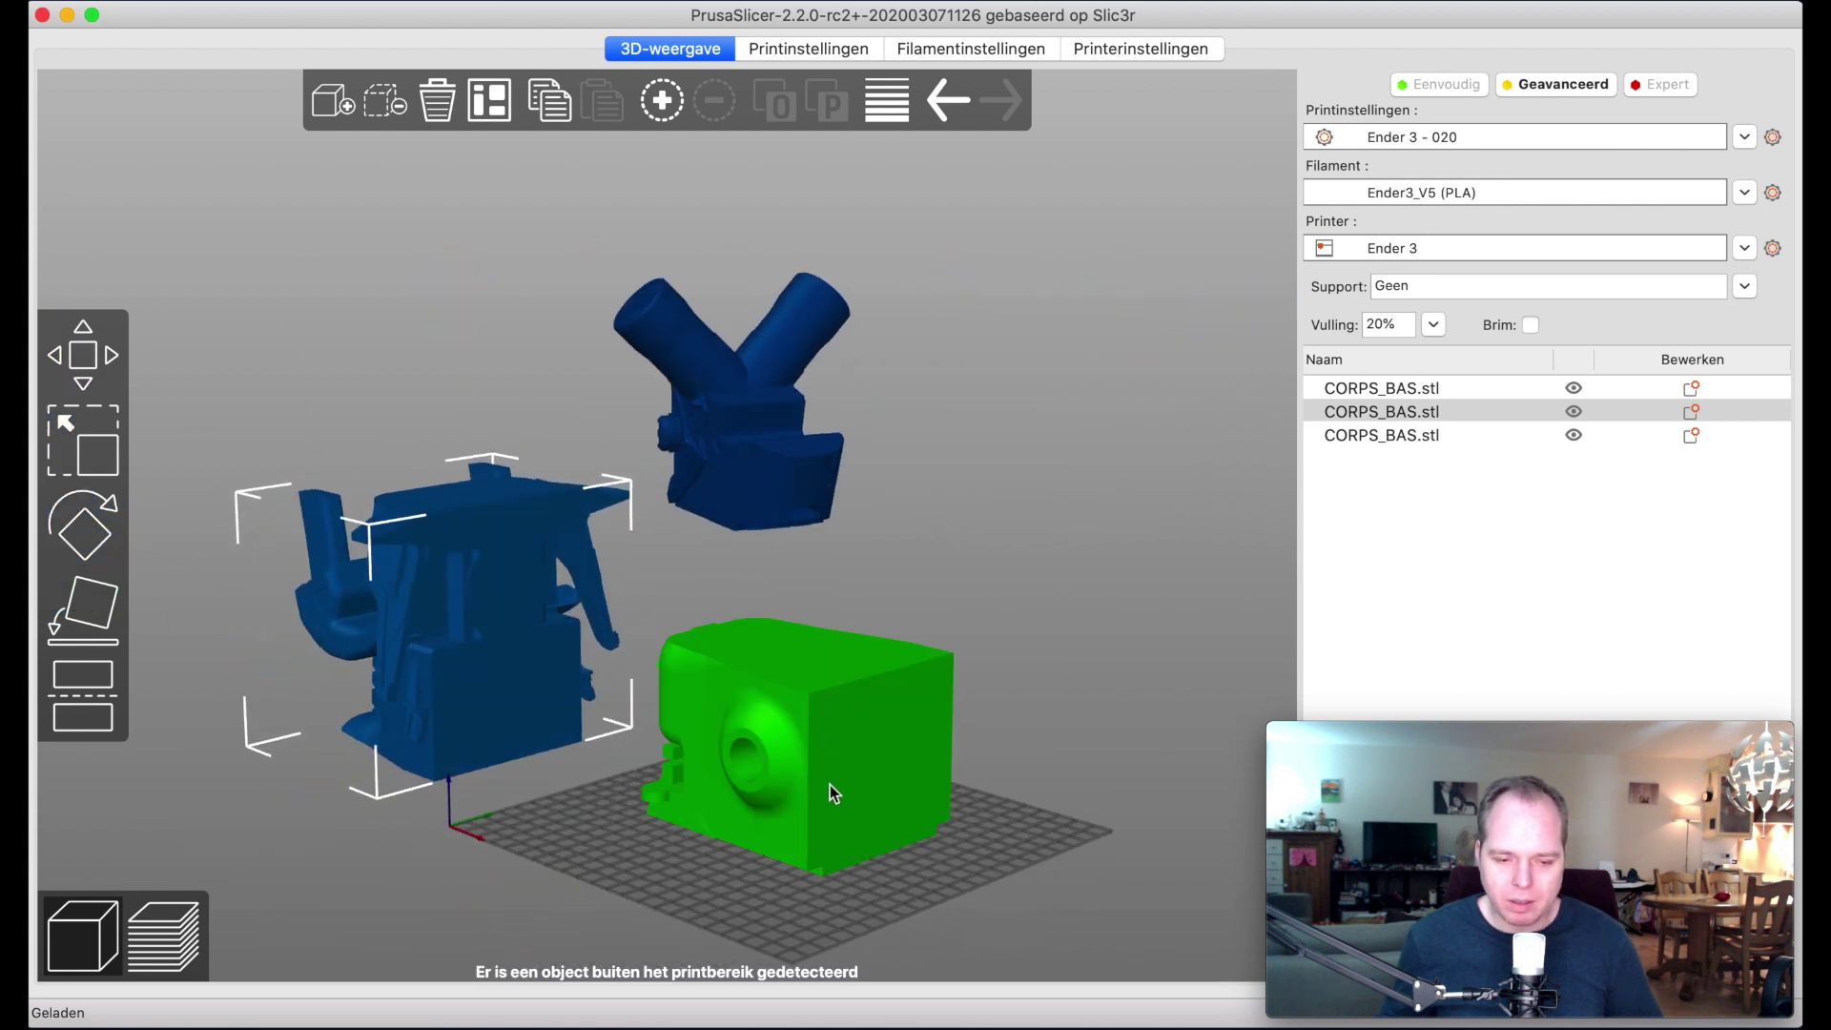
{"action": "left_click", "coordinate": [828, 745]}
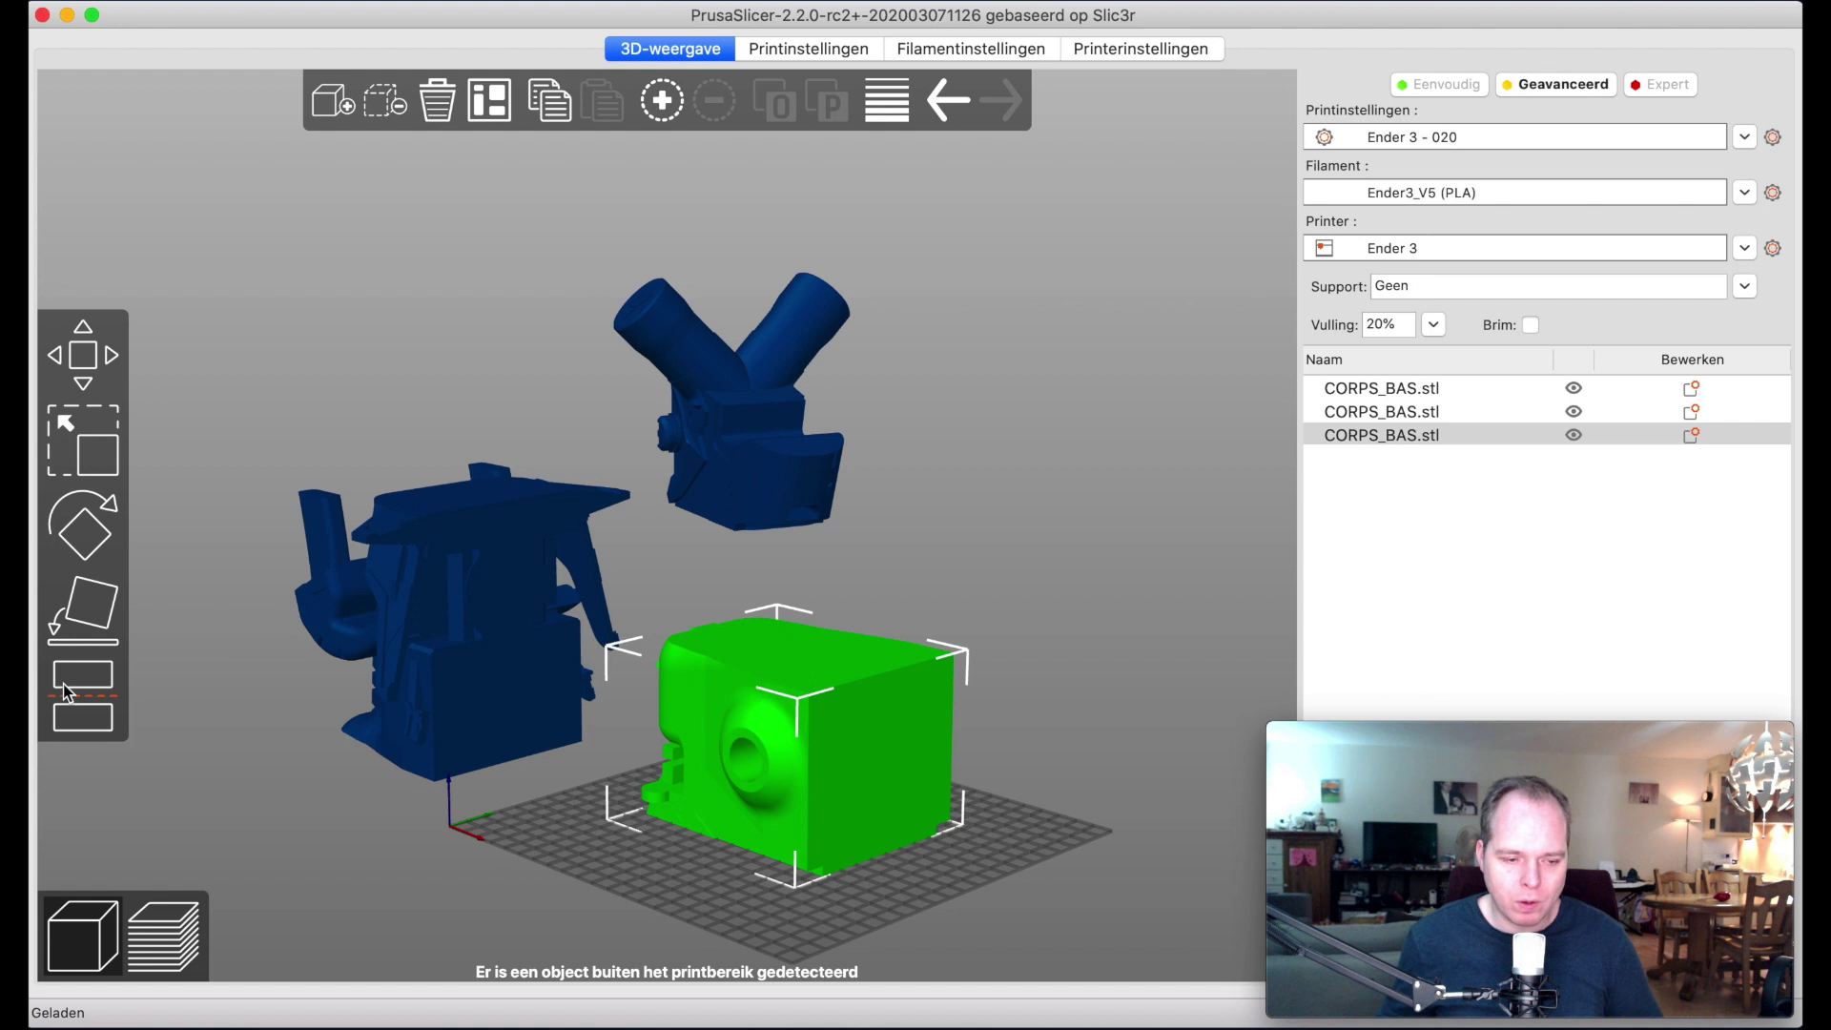
{"action": "left_click", "coordinate": [82, 612]}
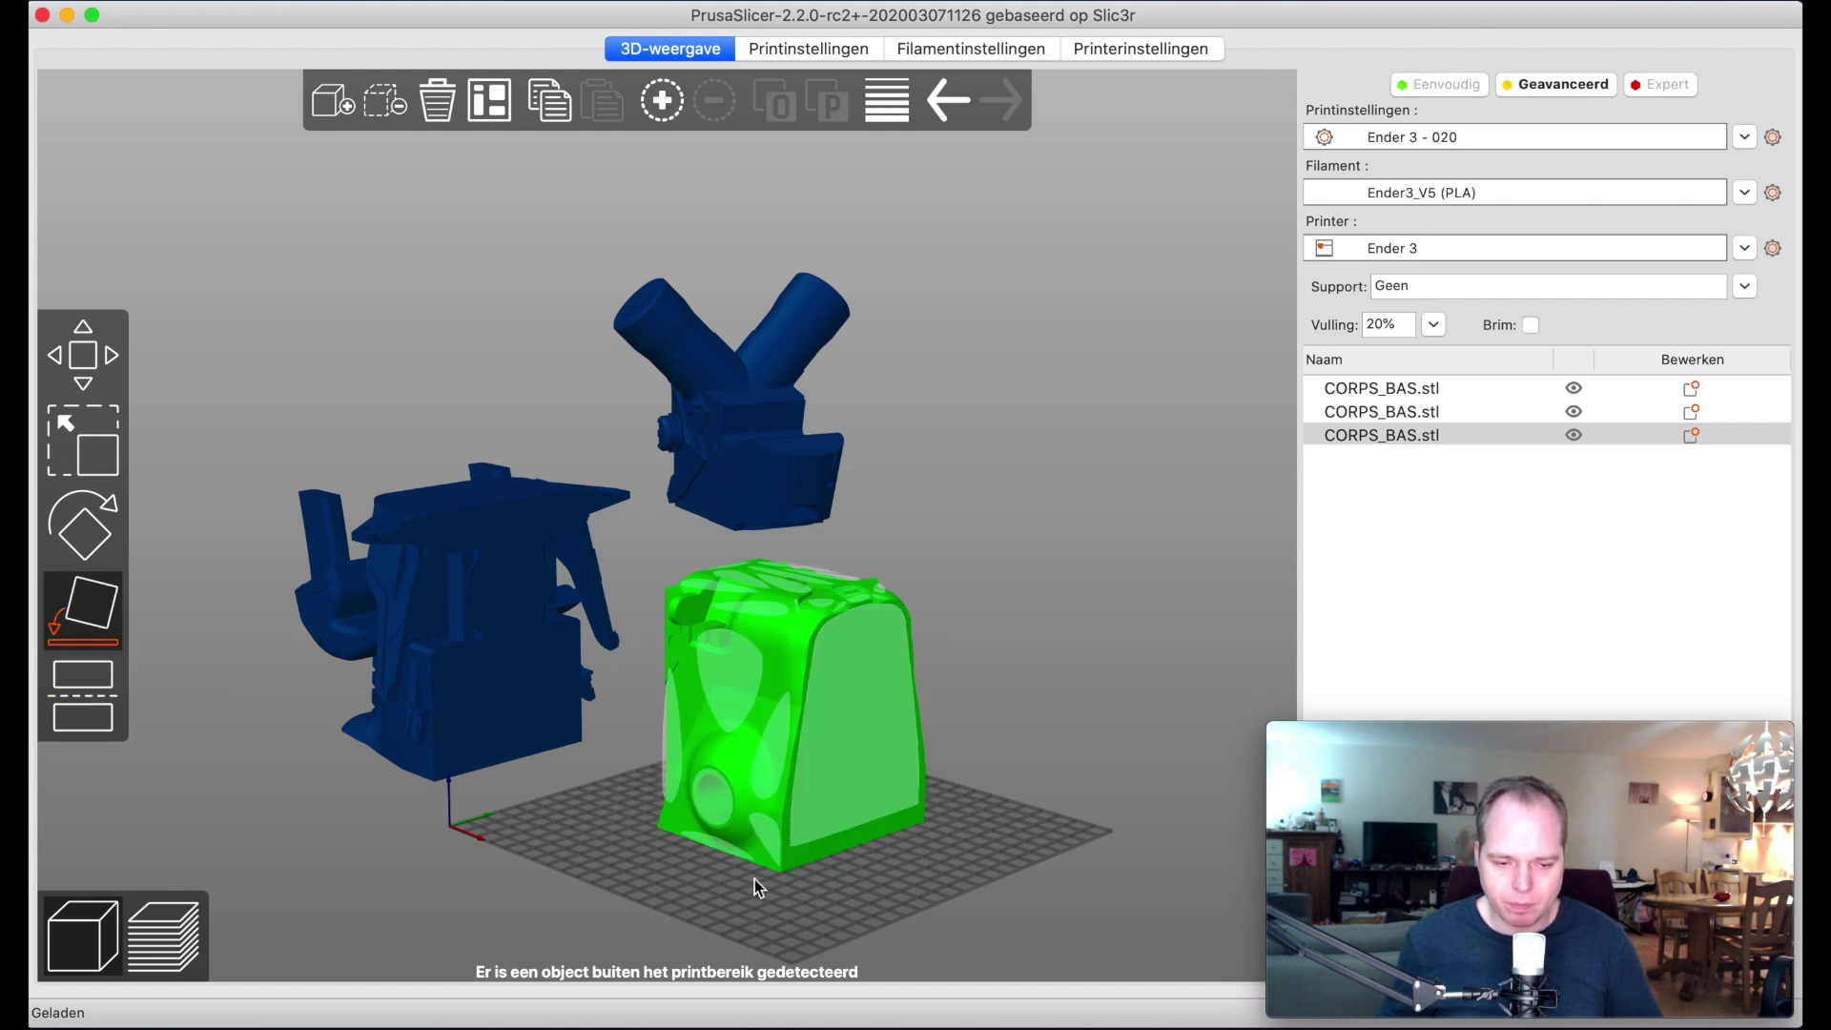
{"action": "left_click_drag", "start_coordinate": [679, 910], "coordinate": [667, 868]}
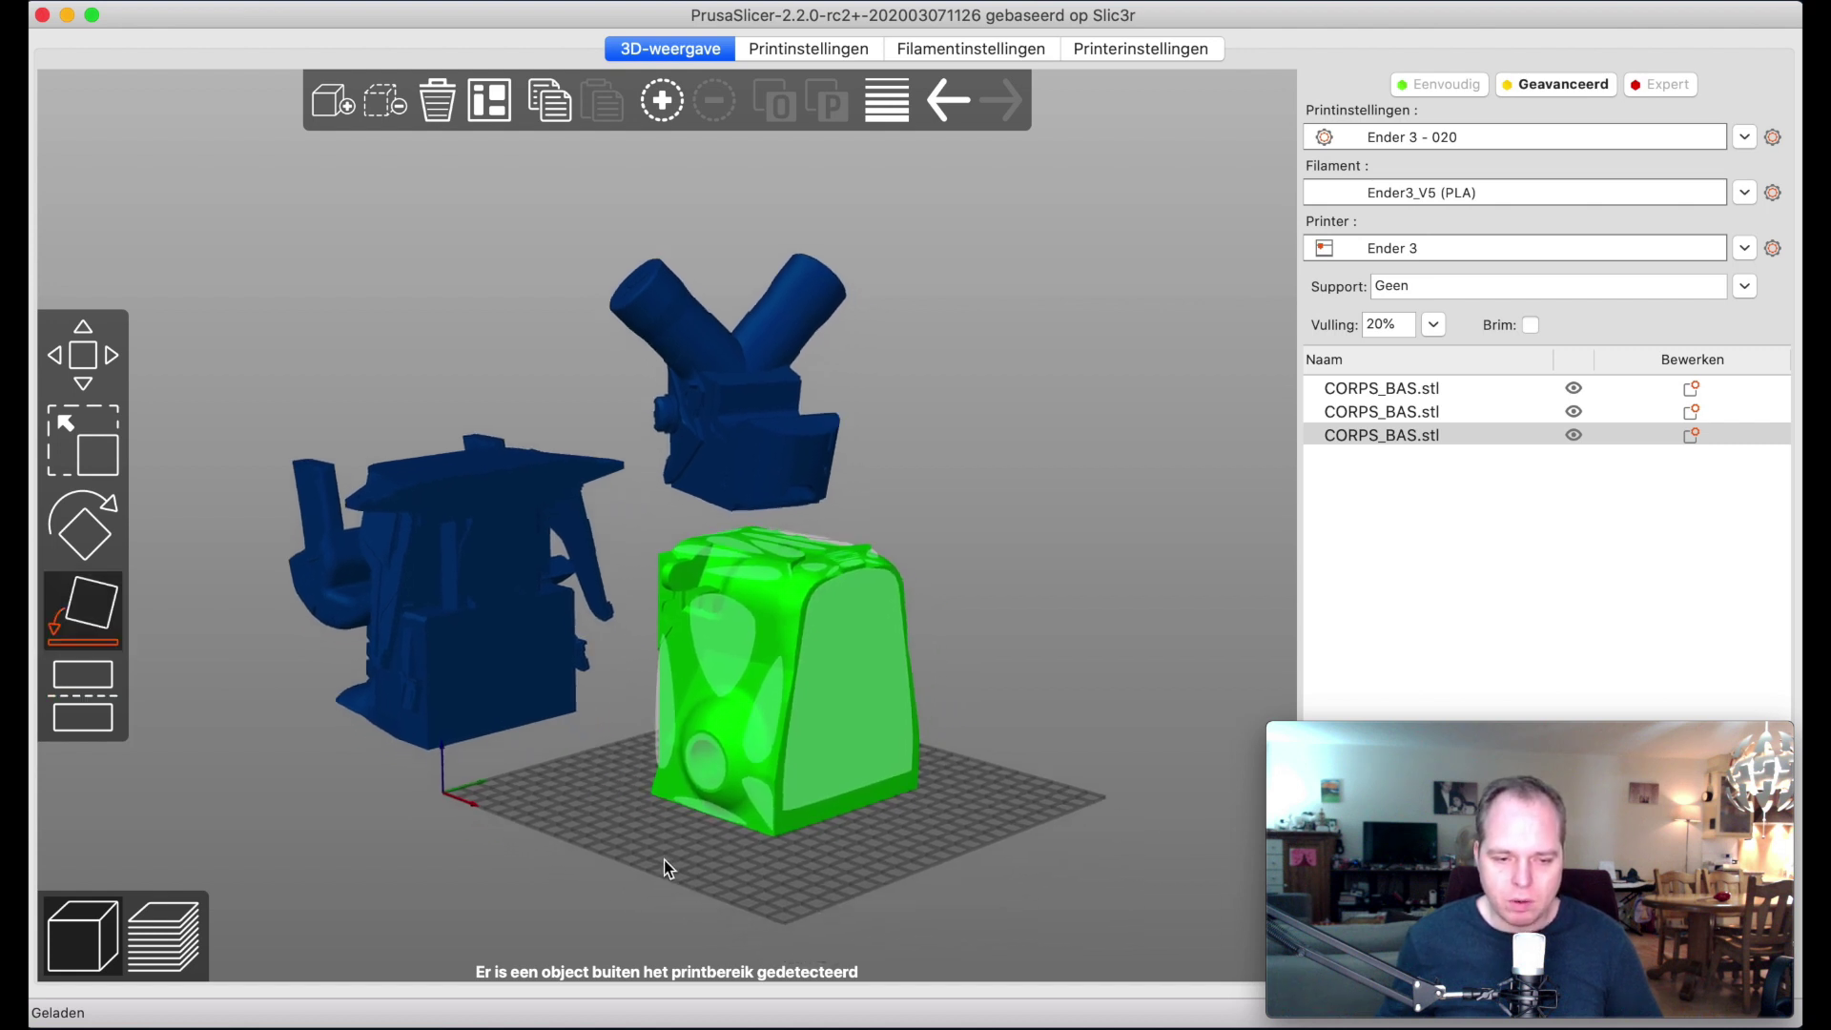
{"action": "left_click_drag", "start_coordinate": [443, 873], "coordinate": [963, 813]}
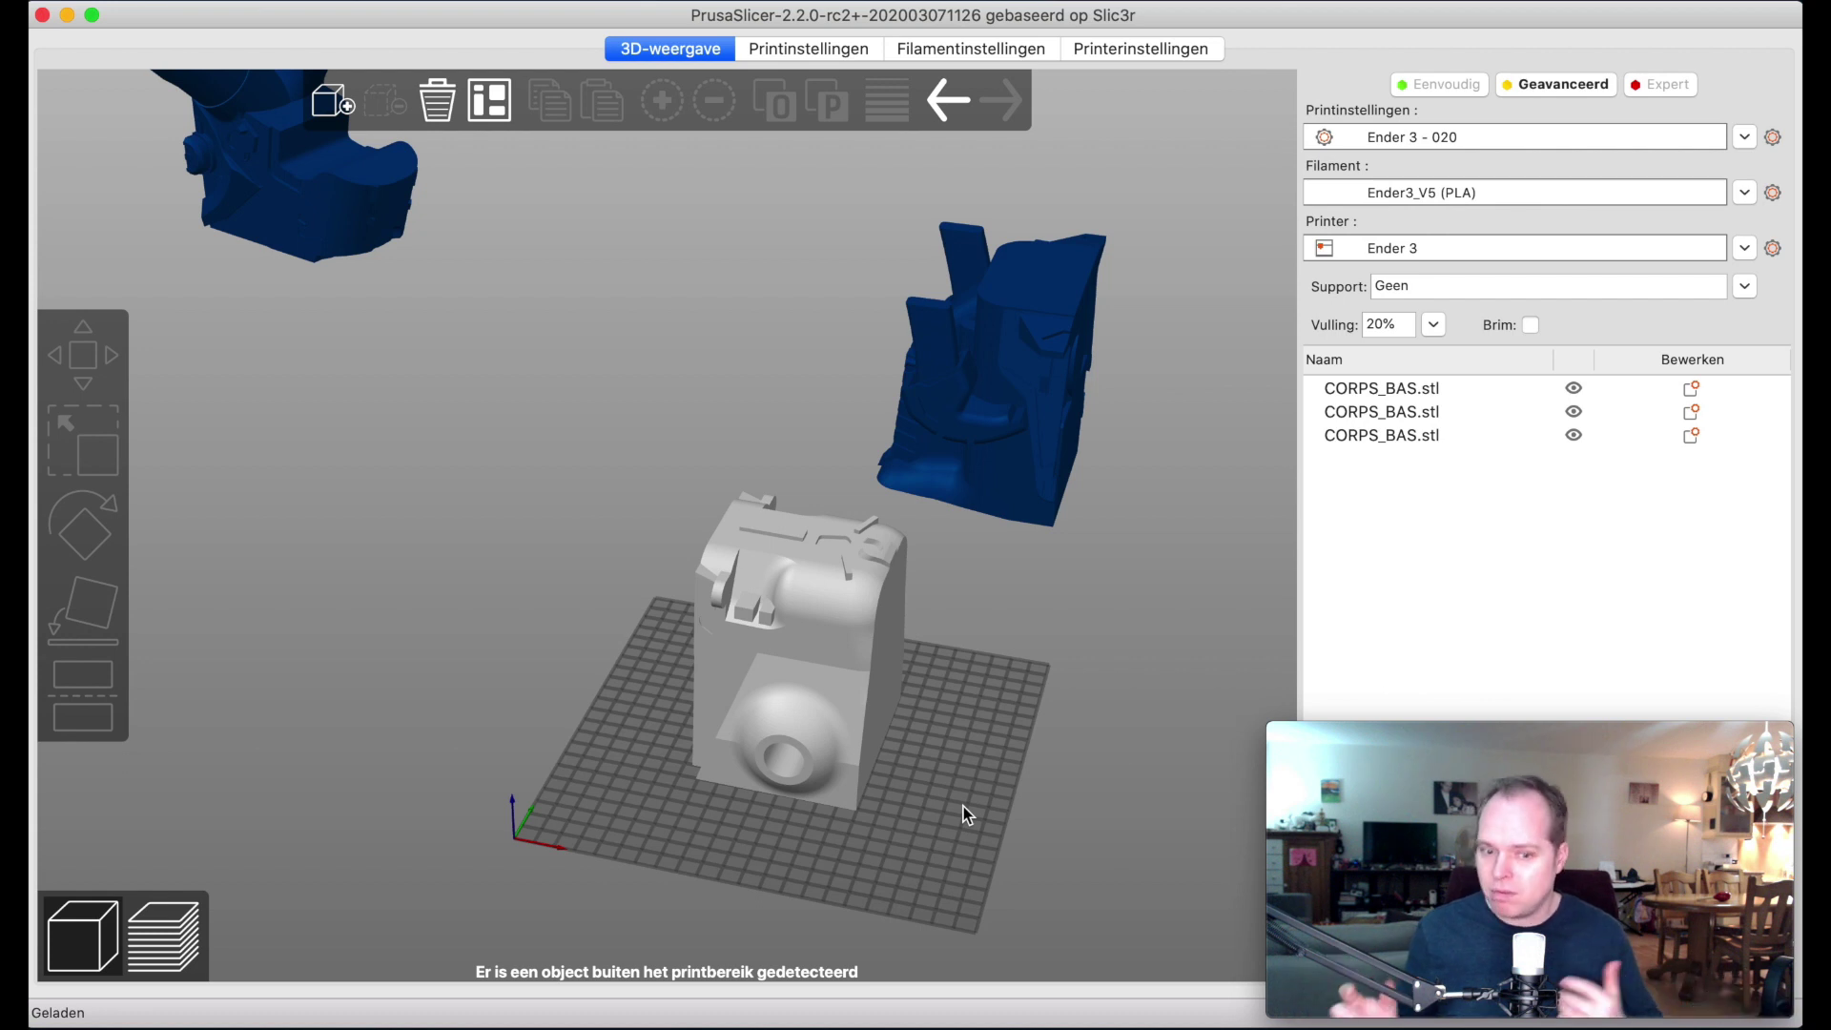
Step: Export the selected lower block as STL, renaming an existing Thunderjaw file to Thunderjaw_BodyLower_Middle
{"action": "left_click", "coordinate": [840, 704]}
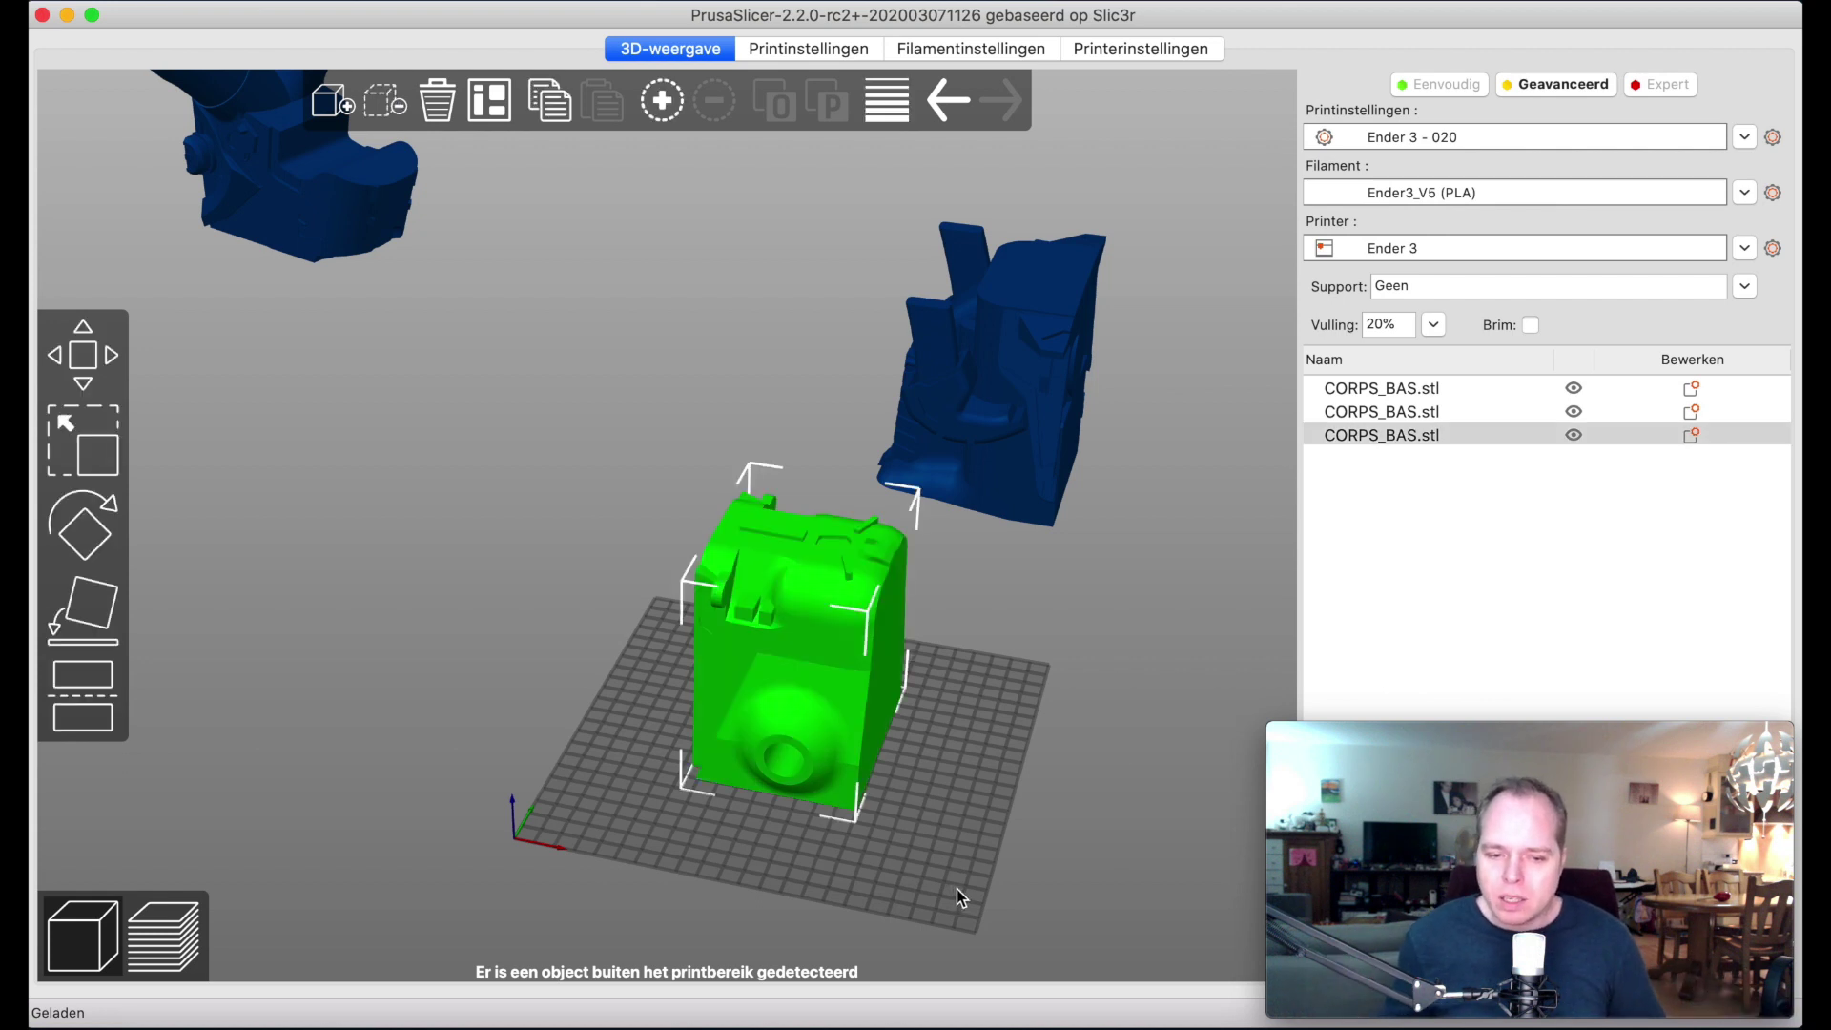
{"action": "mouse_move", "coordinate": [957, 889]}
{"action": "left_mouse_down"}
{"action": "mouse_move", "coordinate": [975, 868]}
{"action": "mouse_move", "coordinate": [993, 883]}
{"action": "mouse_move", "coordinate": [965, 885]}
{"action": "mouse_move", "coordinate": [965, 911]}
{"action": "mouse_move", "coordinate": [930, 883]}
{"action": "mouse_move", "coordinate": [1028, 879]}
{"action": "mouse_move", "coordinate": [1003, 862]}
{"action": "mouse_move", "coordinate": [972, 883]}
{"action": "mouse_move", "coordinate": [988, 877]}
{"action": "left_mouse_up"}
{"action": "right_click", "coordinate": [774, 670]}
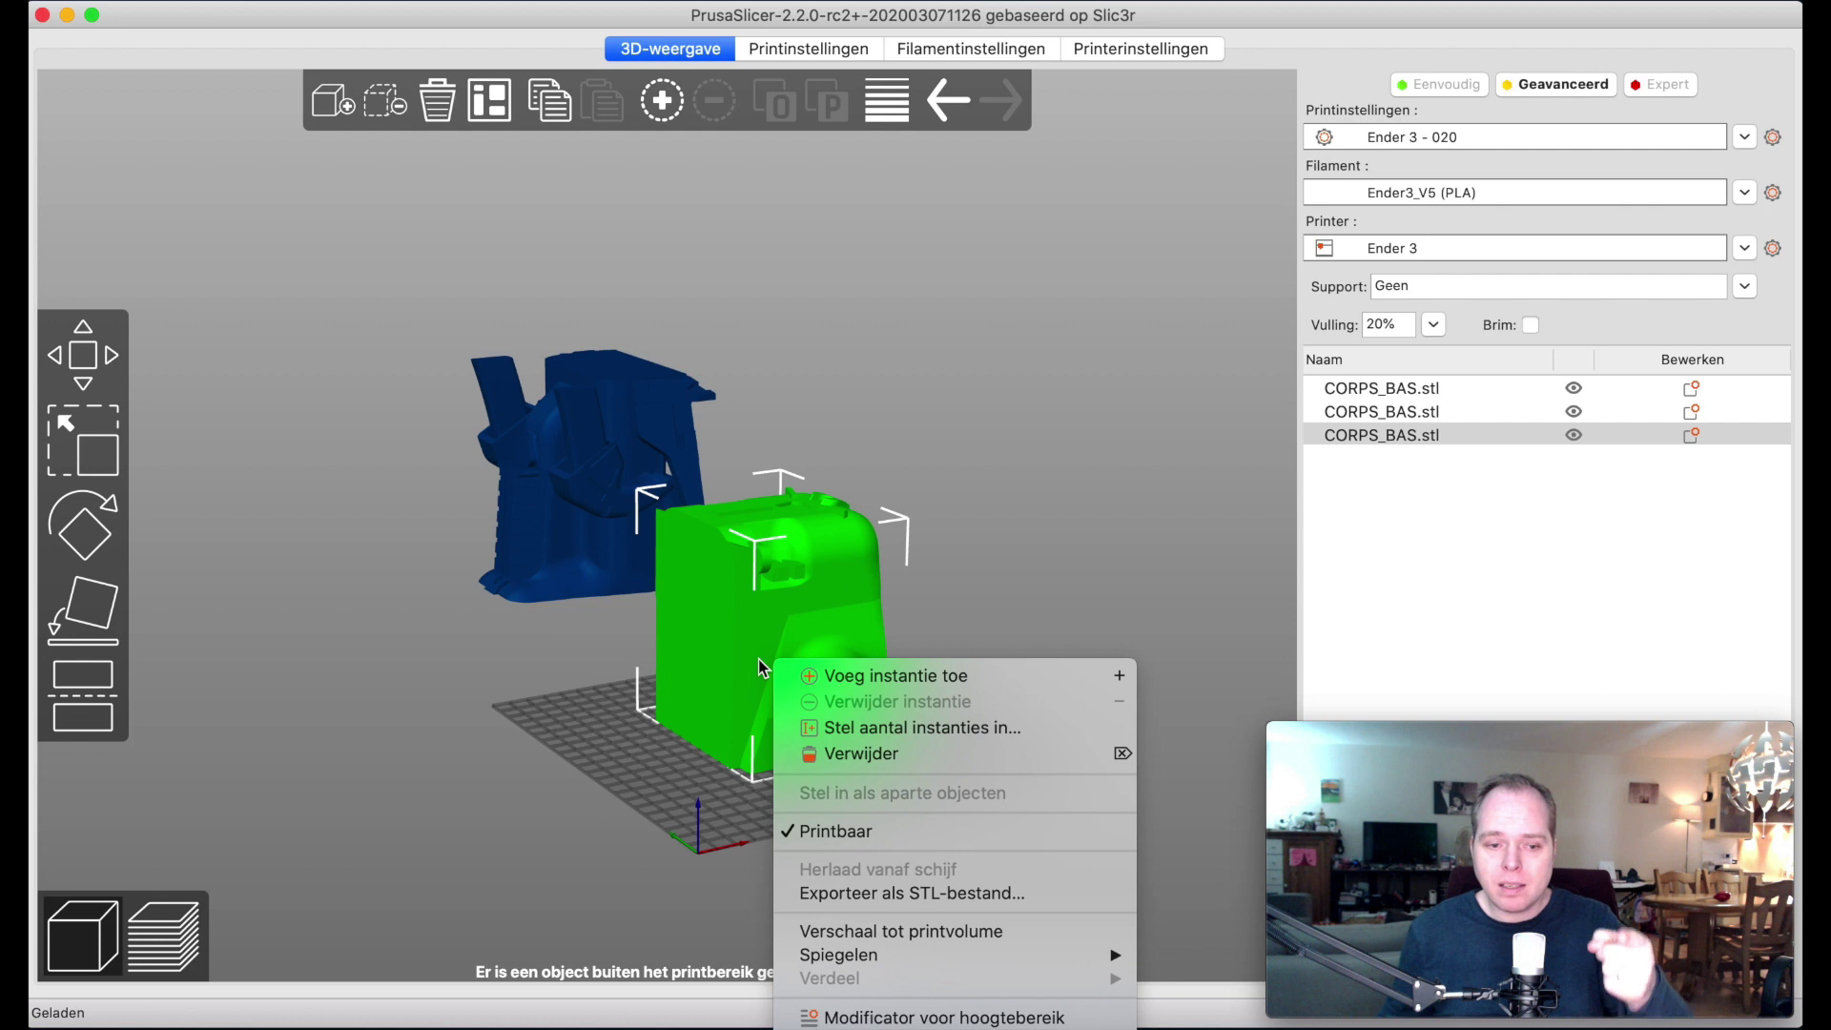
{"action": "left_click_drag", "start_coordinate": [758, 660], "coordinate": [604, 801]}
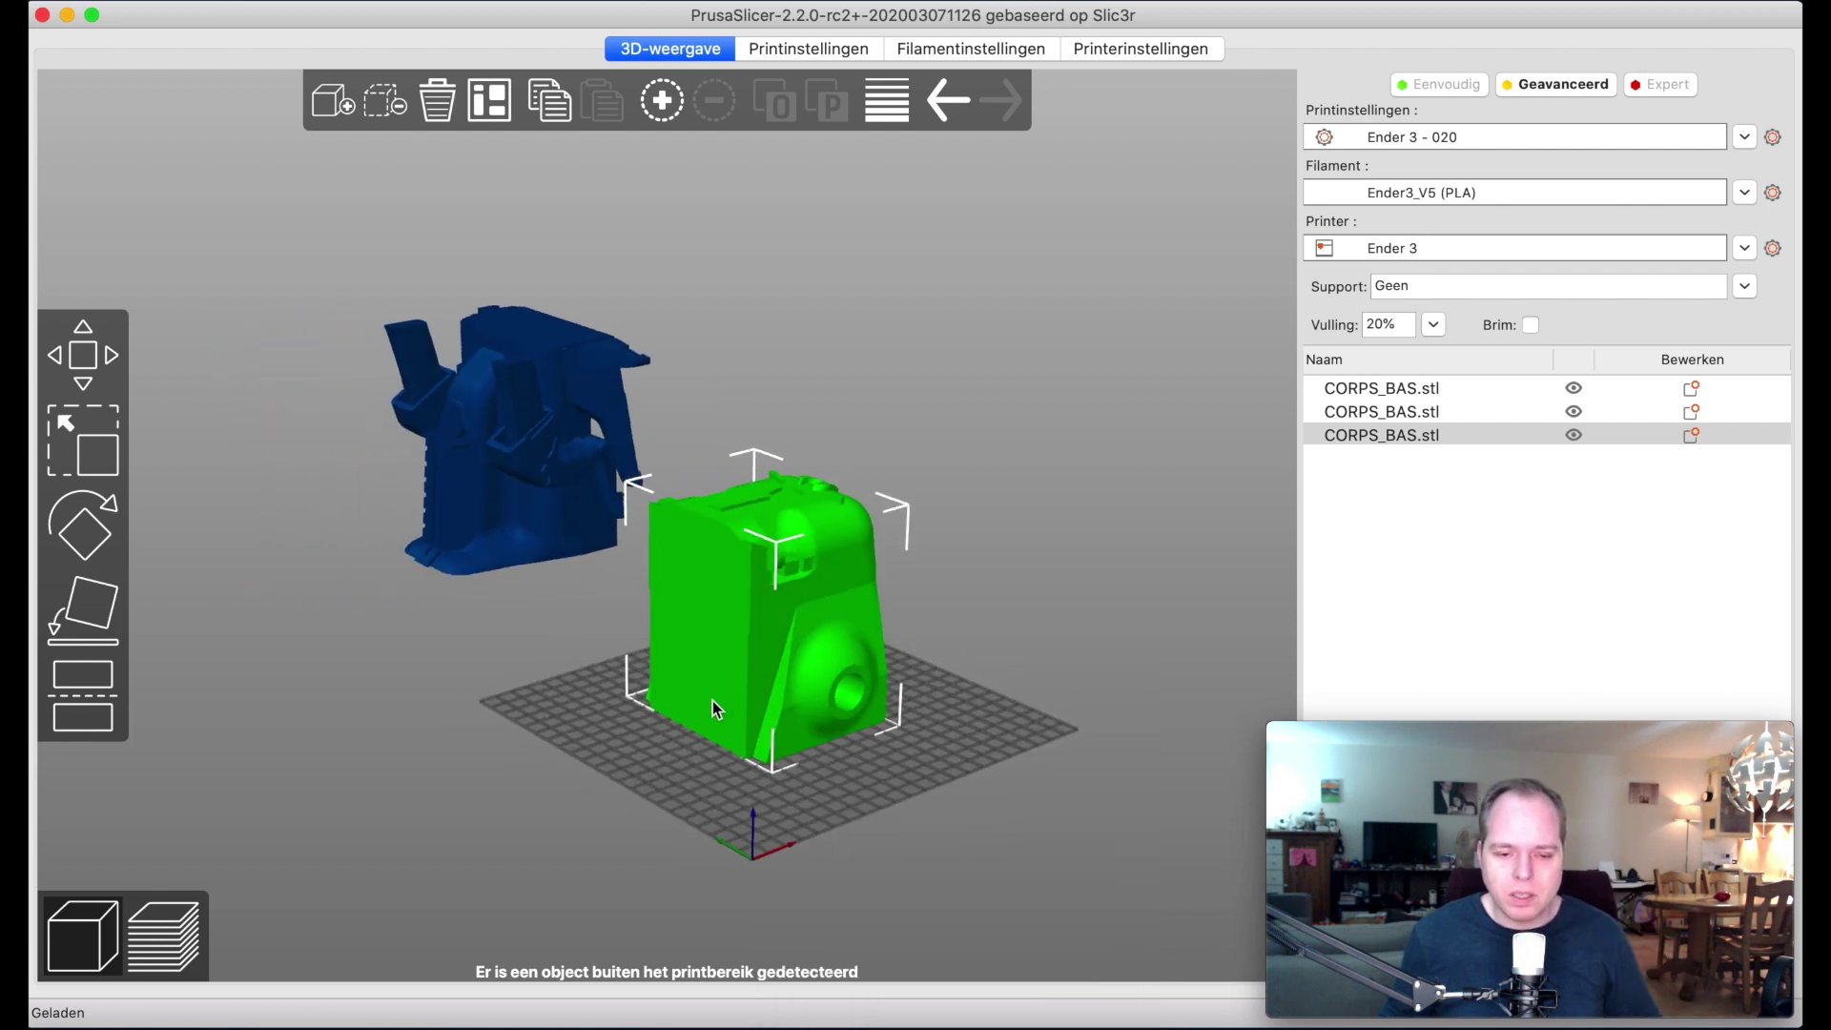
{"action": "right_click", "coordinate": [734, 664]}
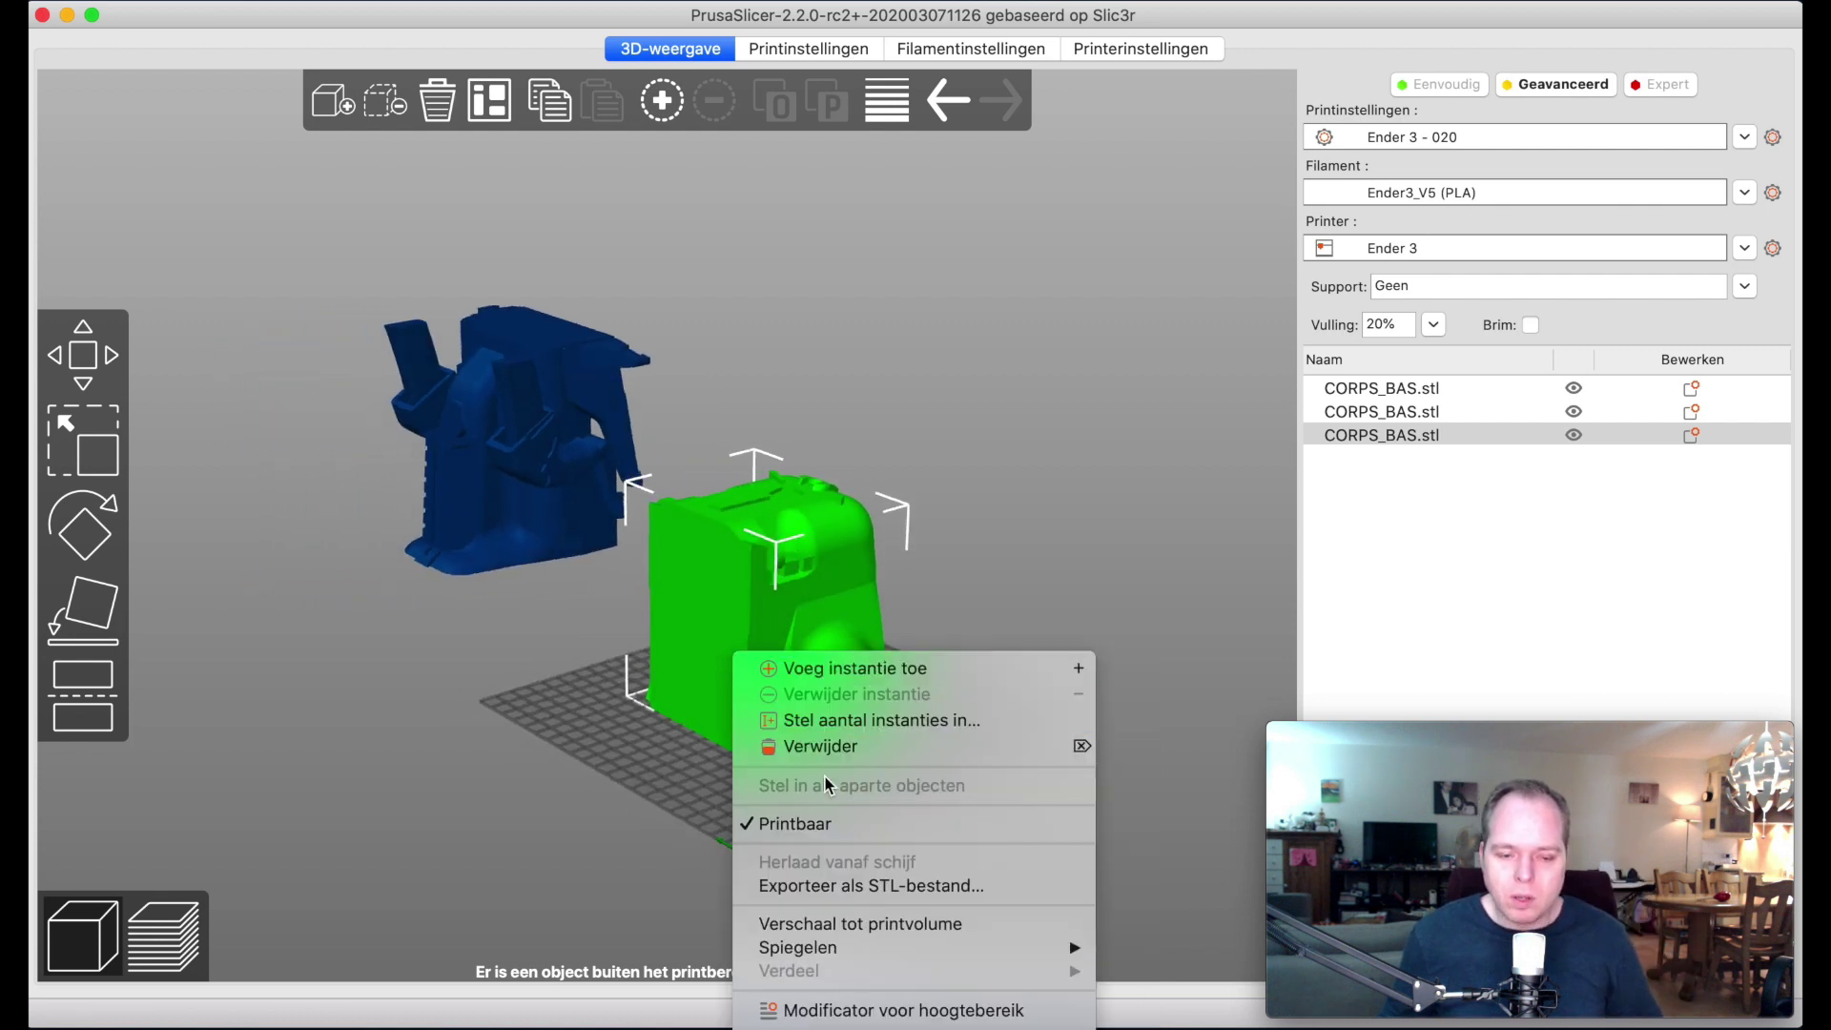
{"action": "left_click", "coordinate": [843, 887]}
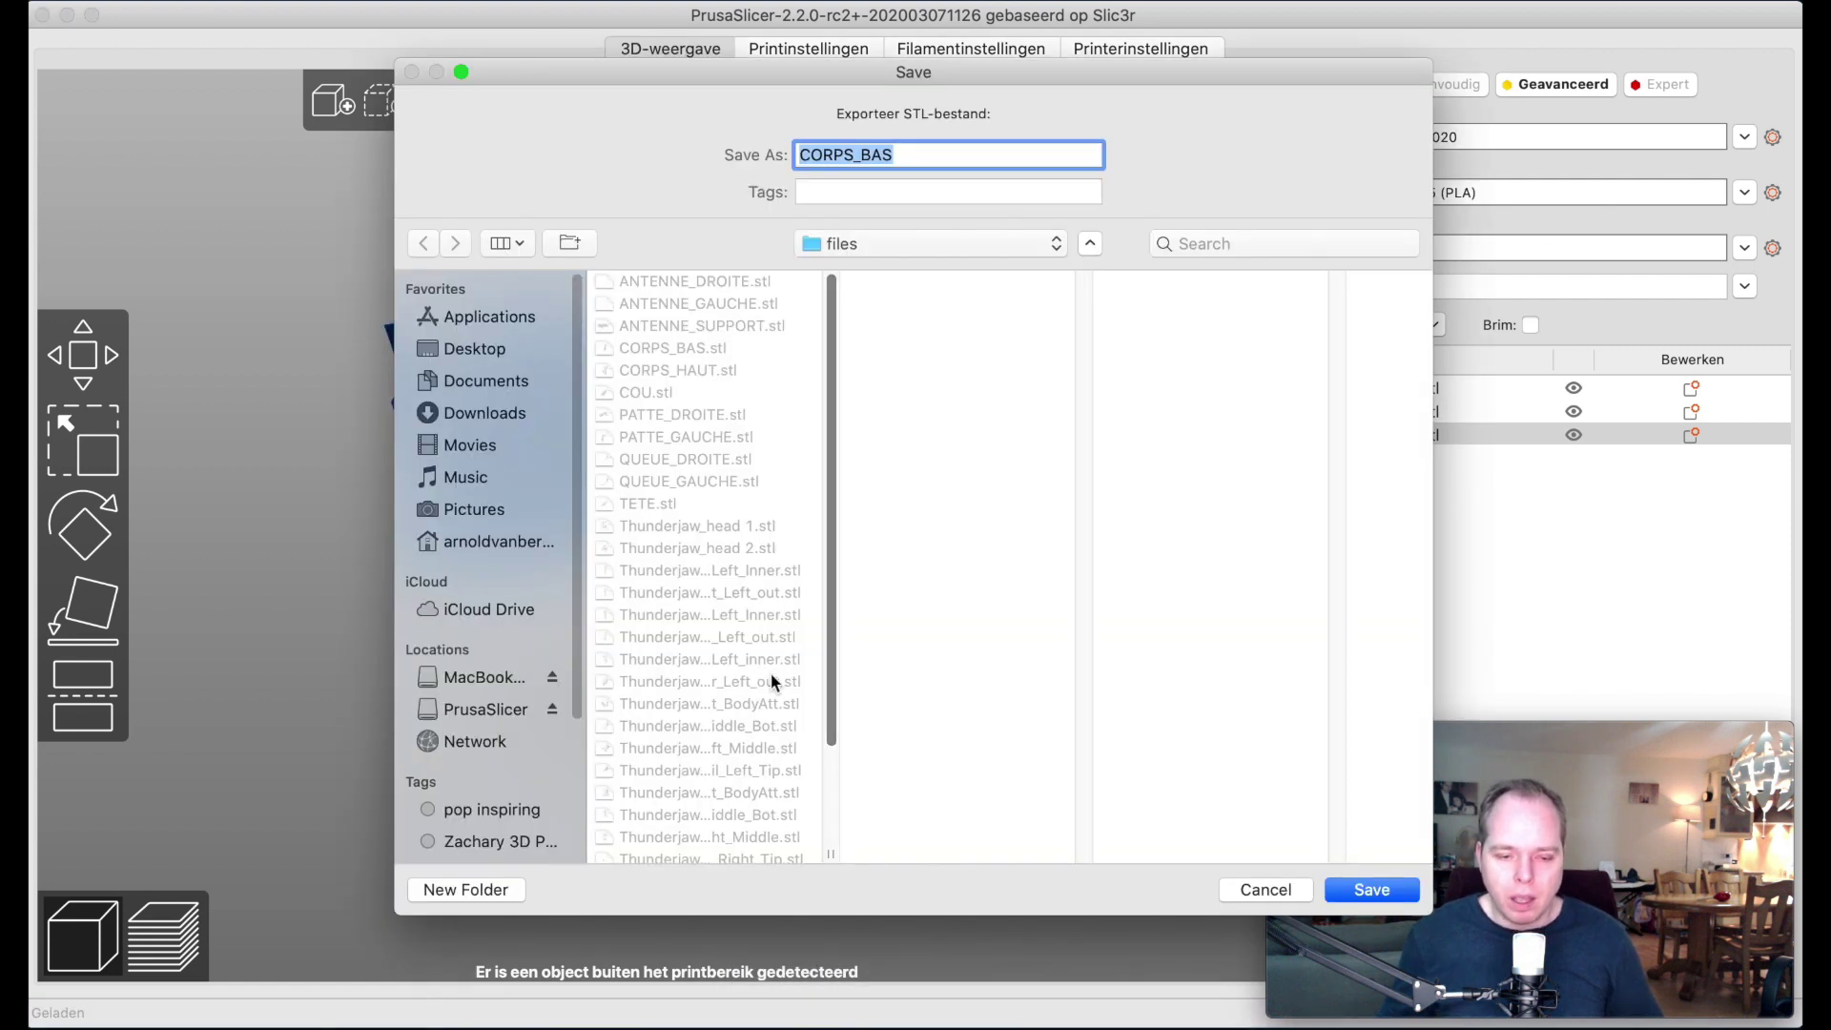
{"action": "left_click", "coordinate": [763, 526]}
{"action": "left_click_drag", "start_coordinate": [890, 156], "coordinate": [944, 155]}
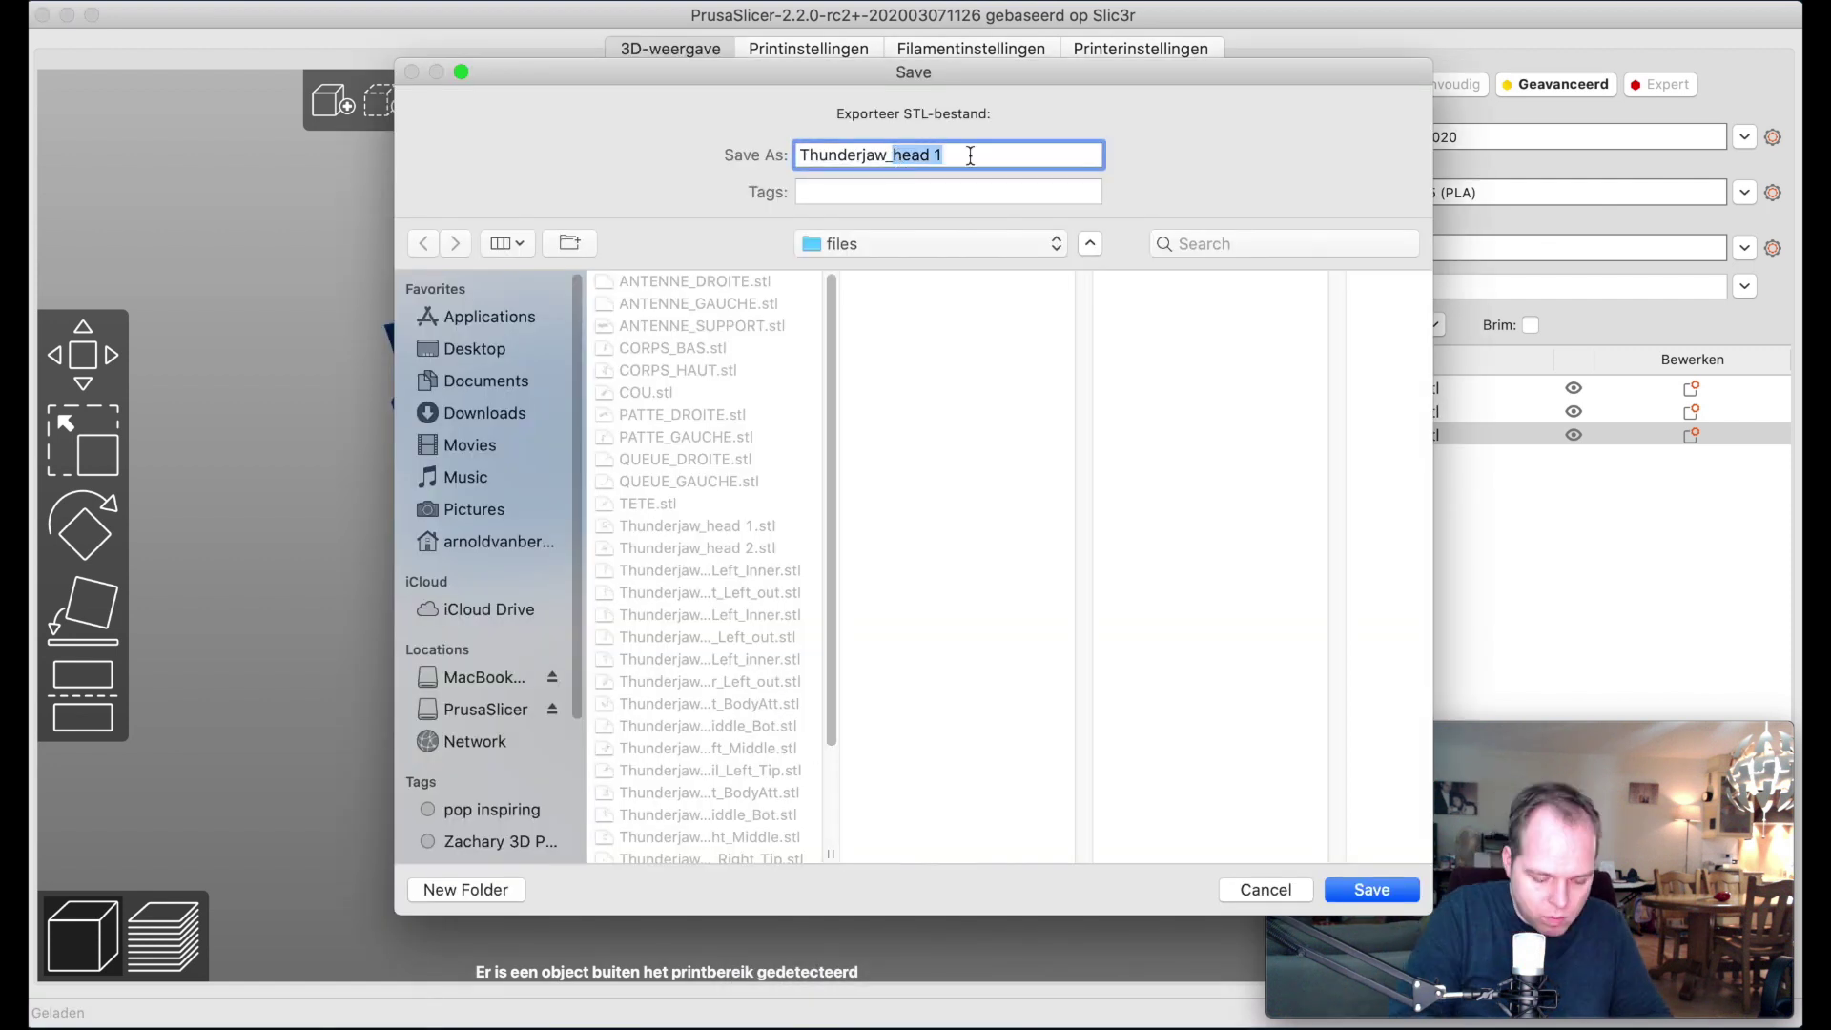
{"action": "type", "text": "Body"}
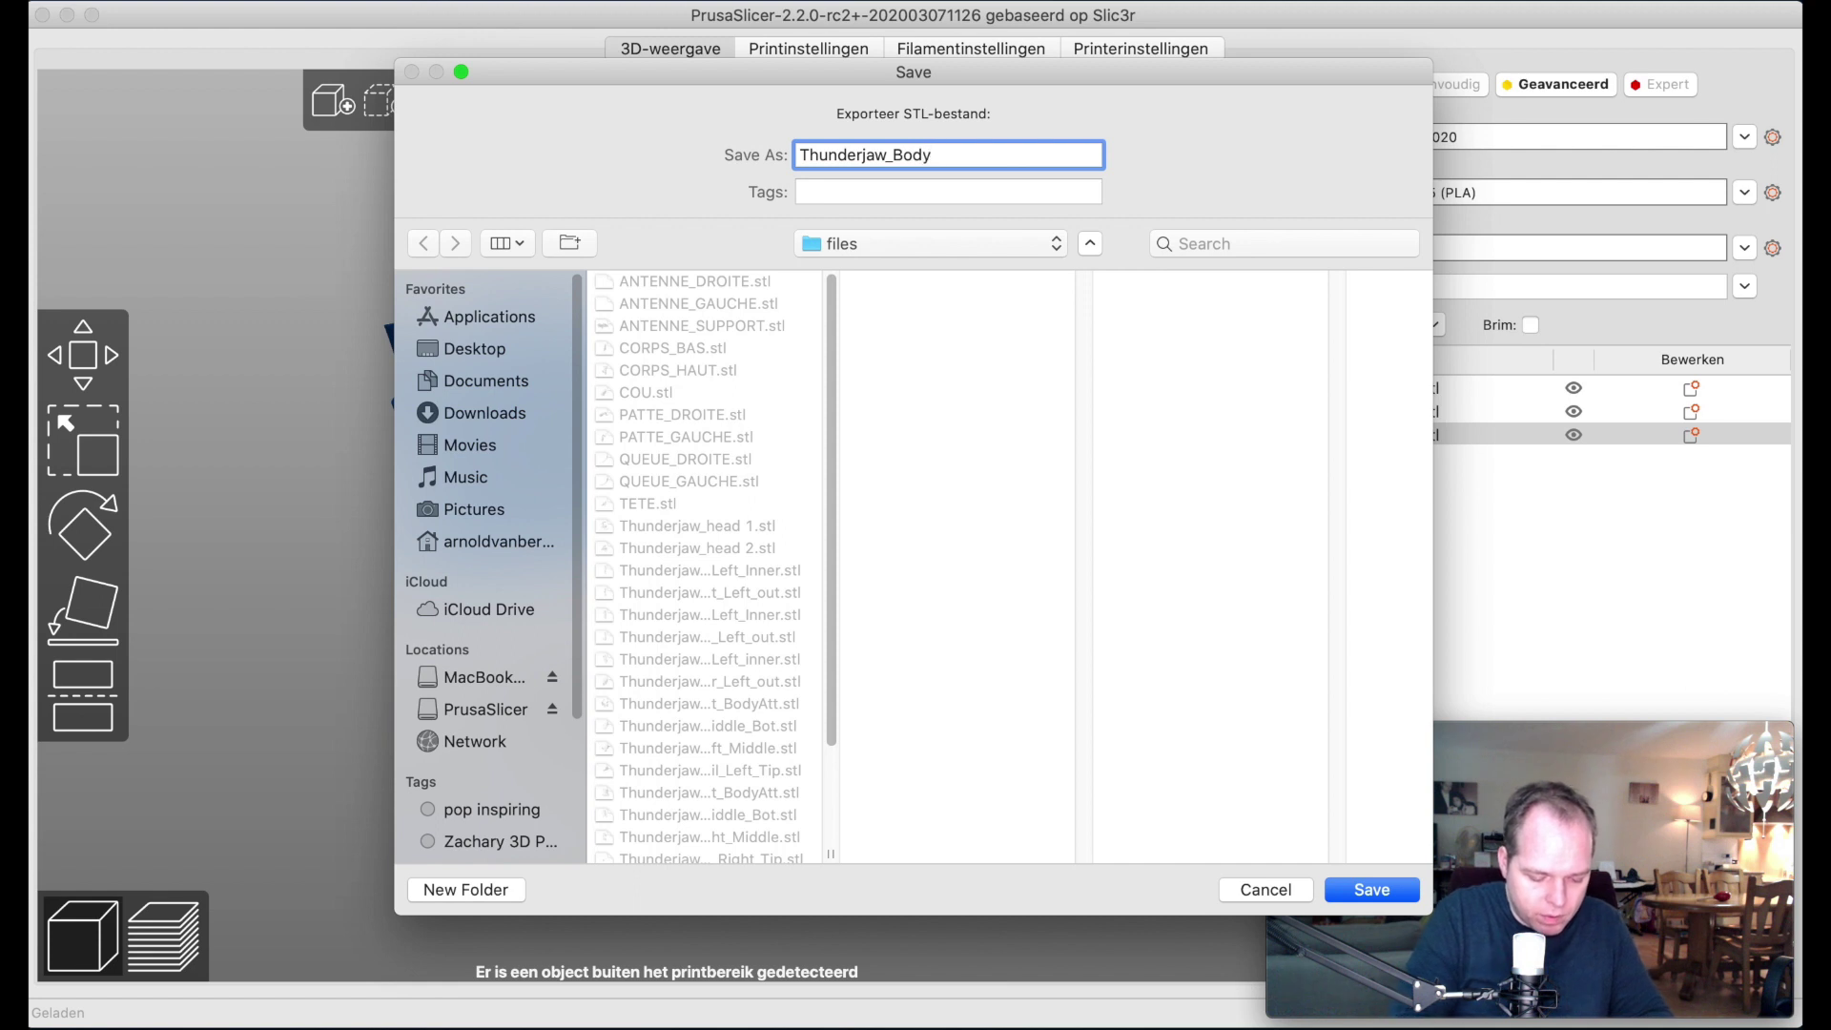
{"action": "key", "text": "BackSpace"}
{"action": "key", "text": "BackSpace"}
{"action": "key", "text": "BackSpace"}
{"action": "key", "text": "BackSpace"}
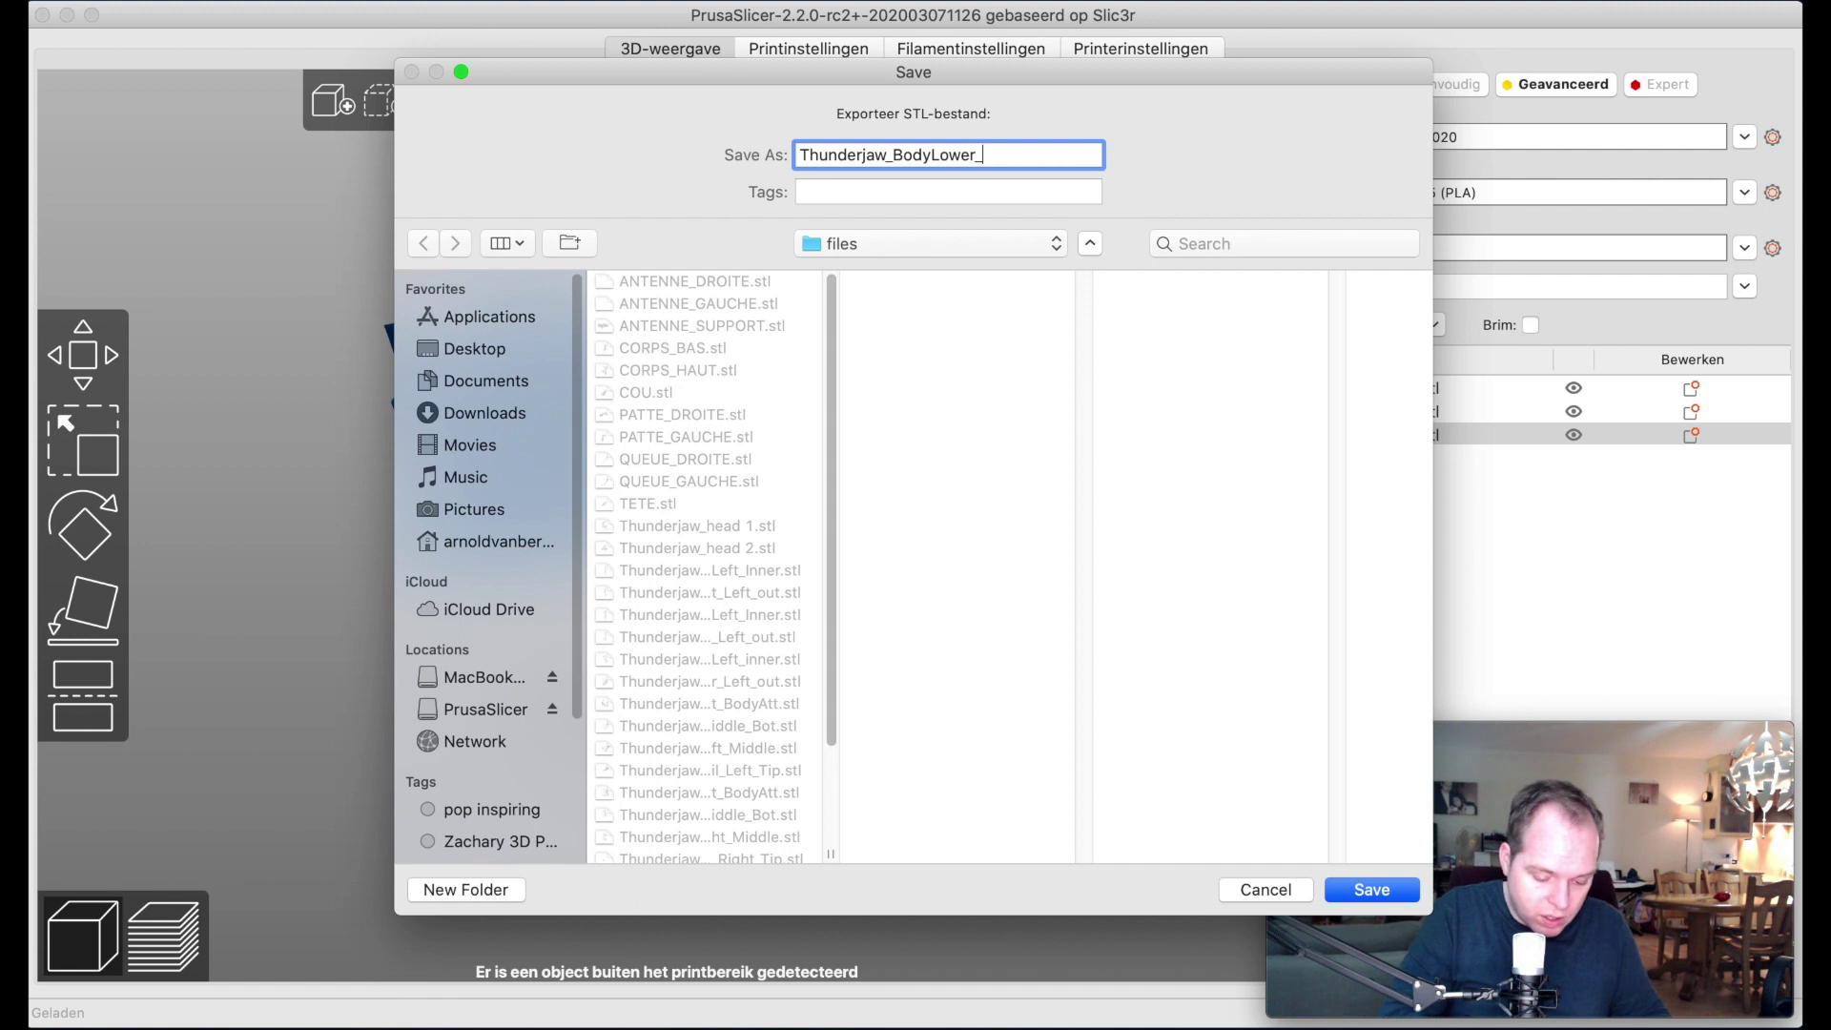
{"action": "type", "text": "Middl"}
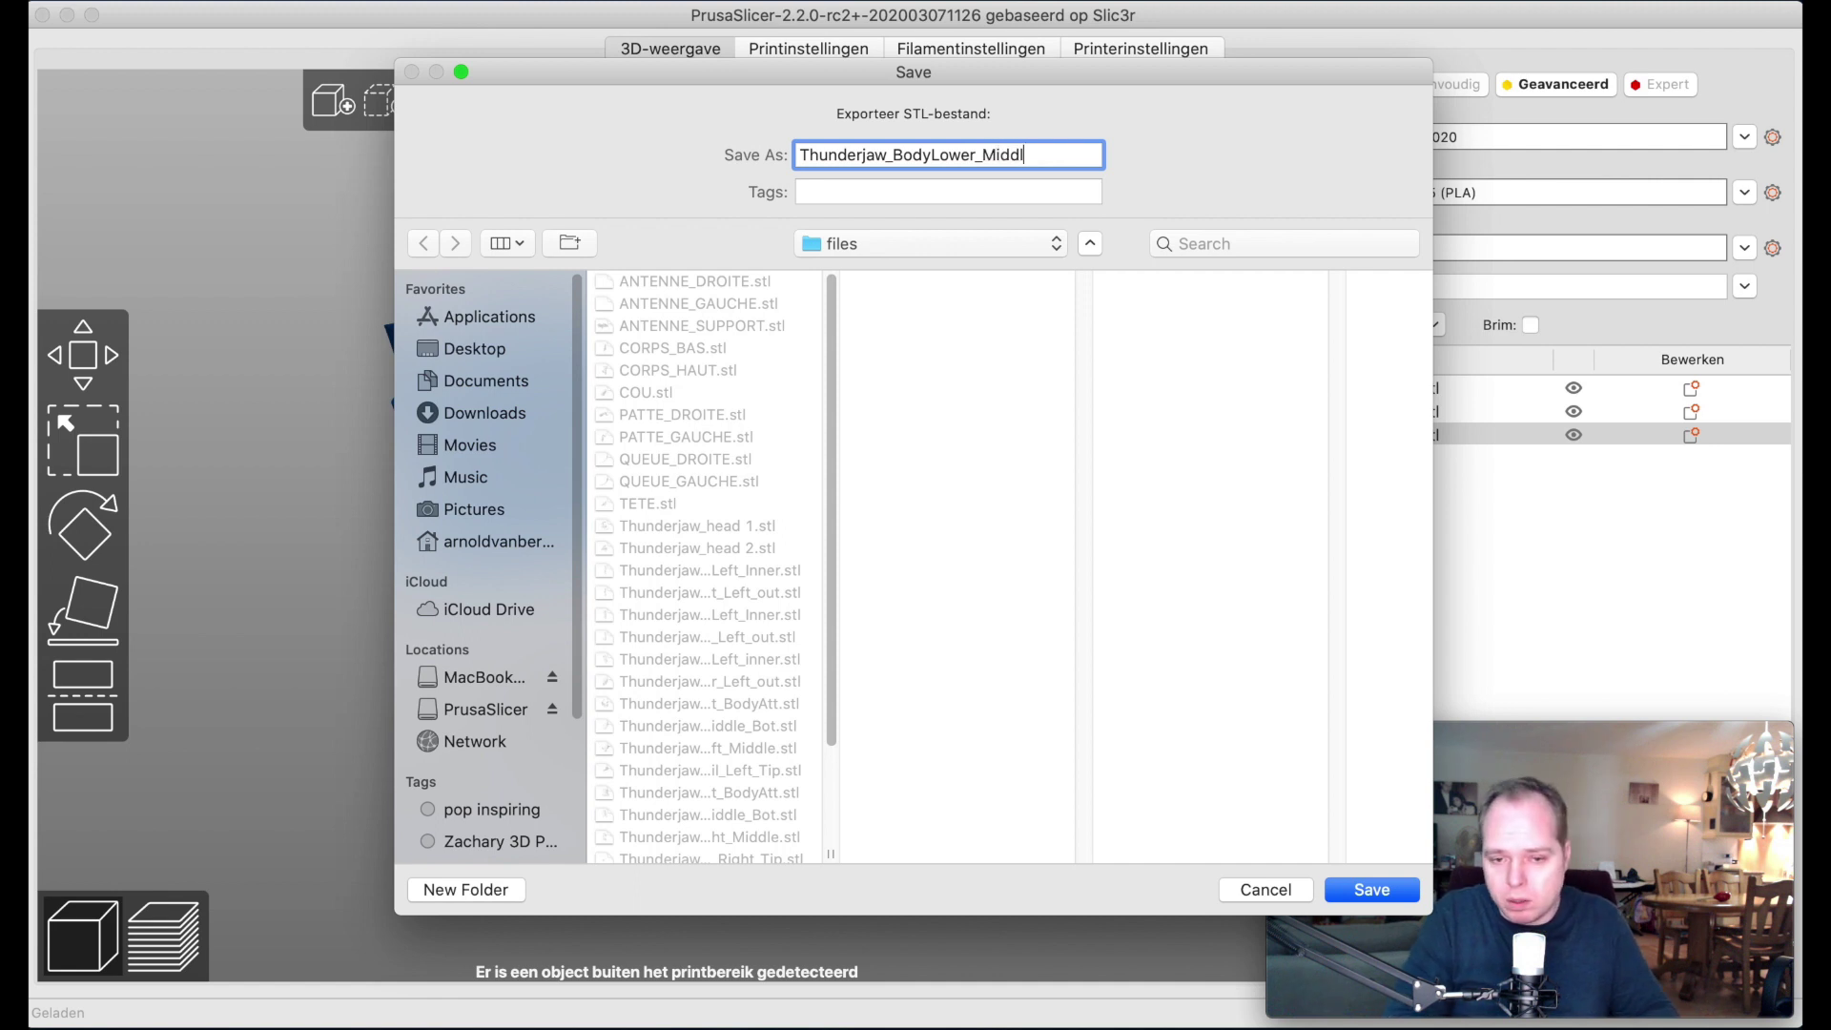
{"action": "type", "text": "e"}
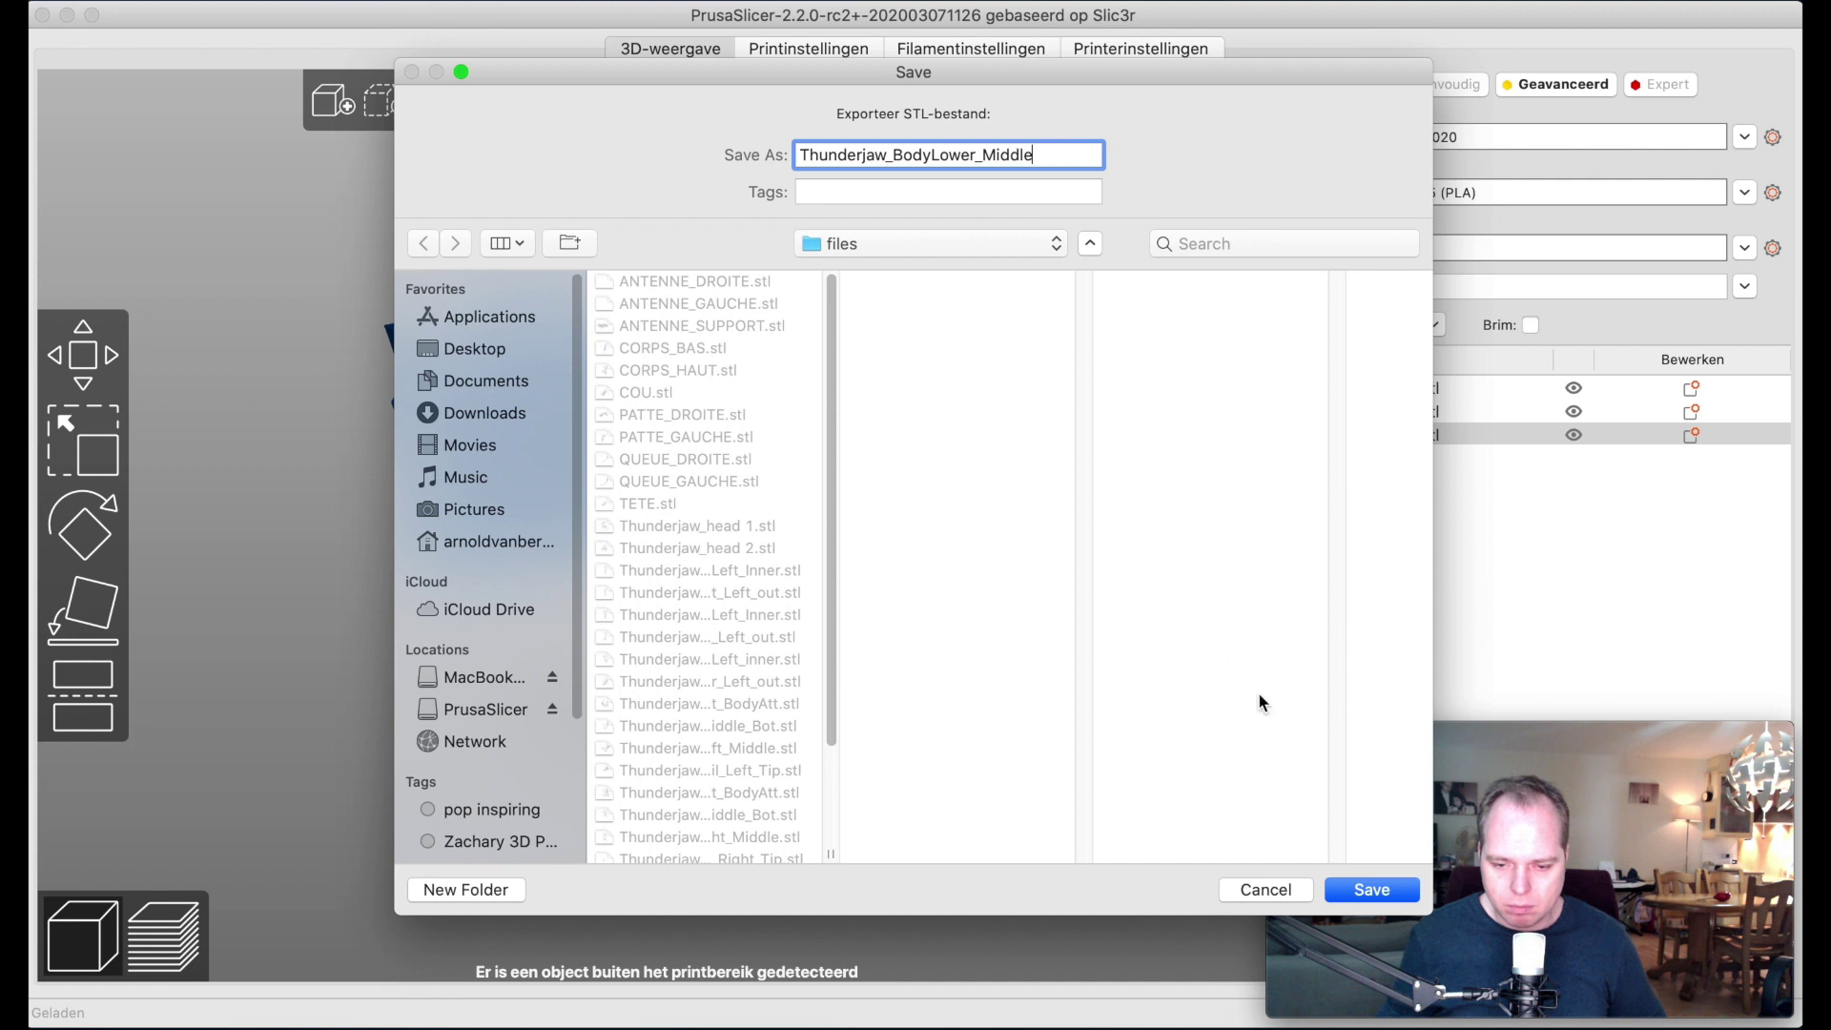
{"action": "key", "text": "Return"}
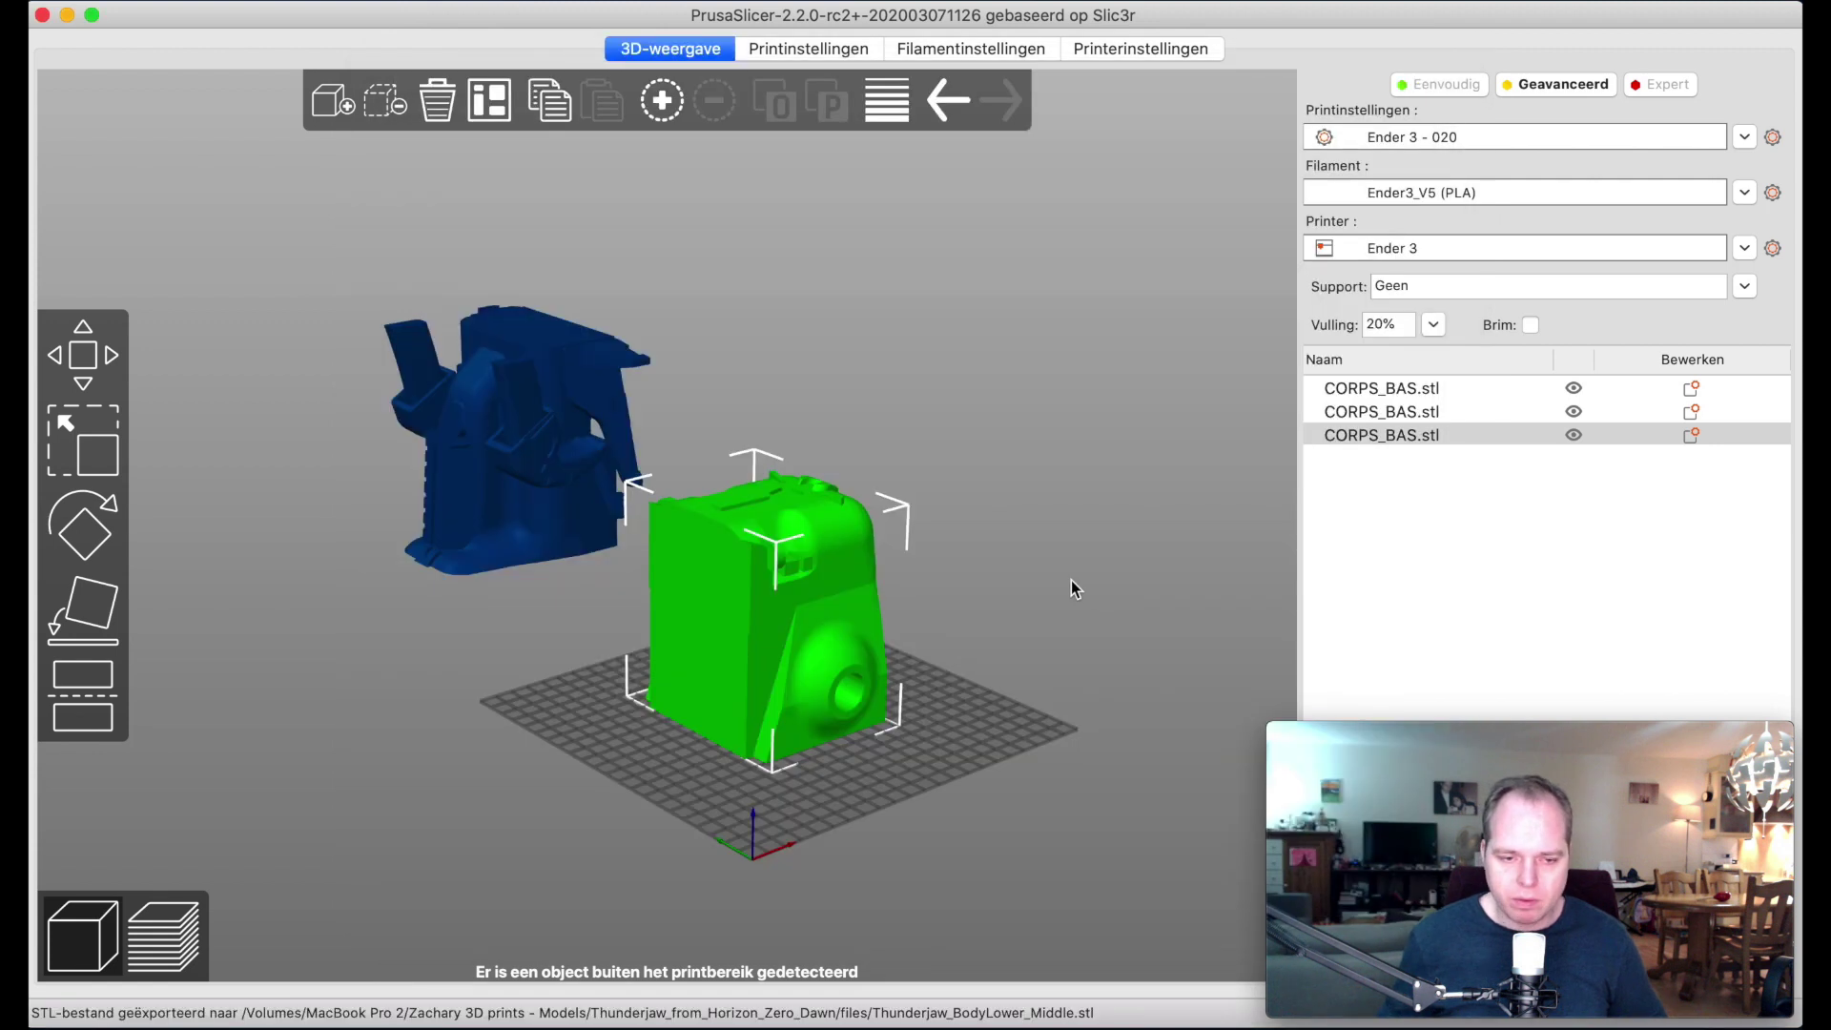
Step: Delete the exported block and move the remaining upper piece to the bed centre
{"action": "right_click", "coordinate": [746, 615]}
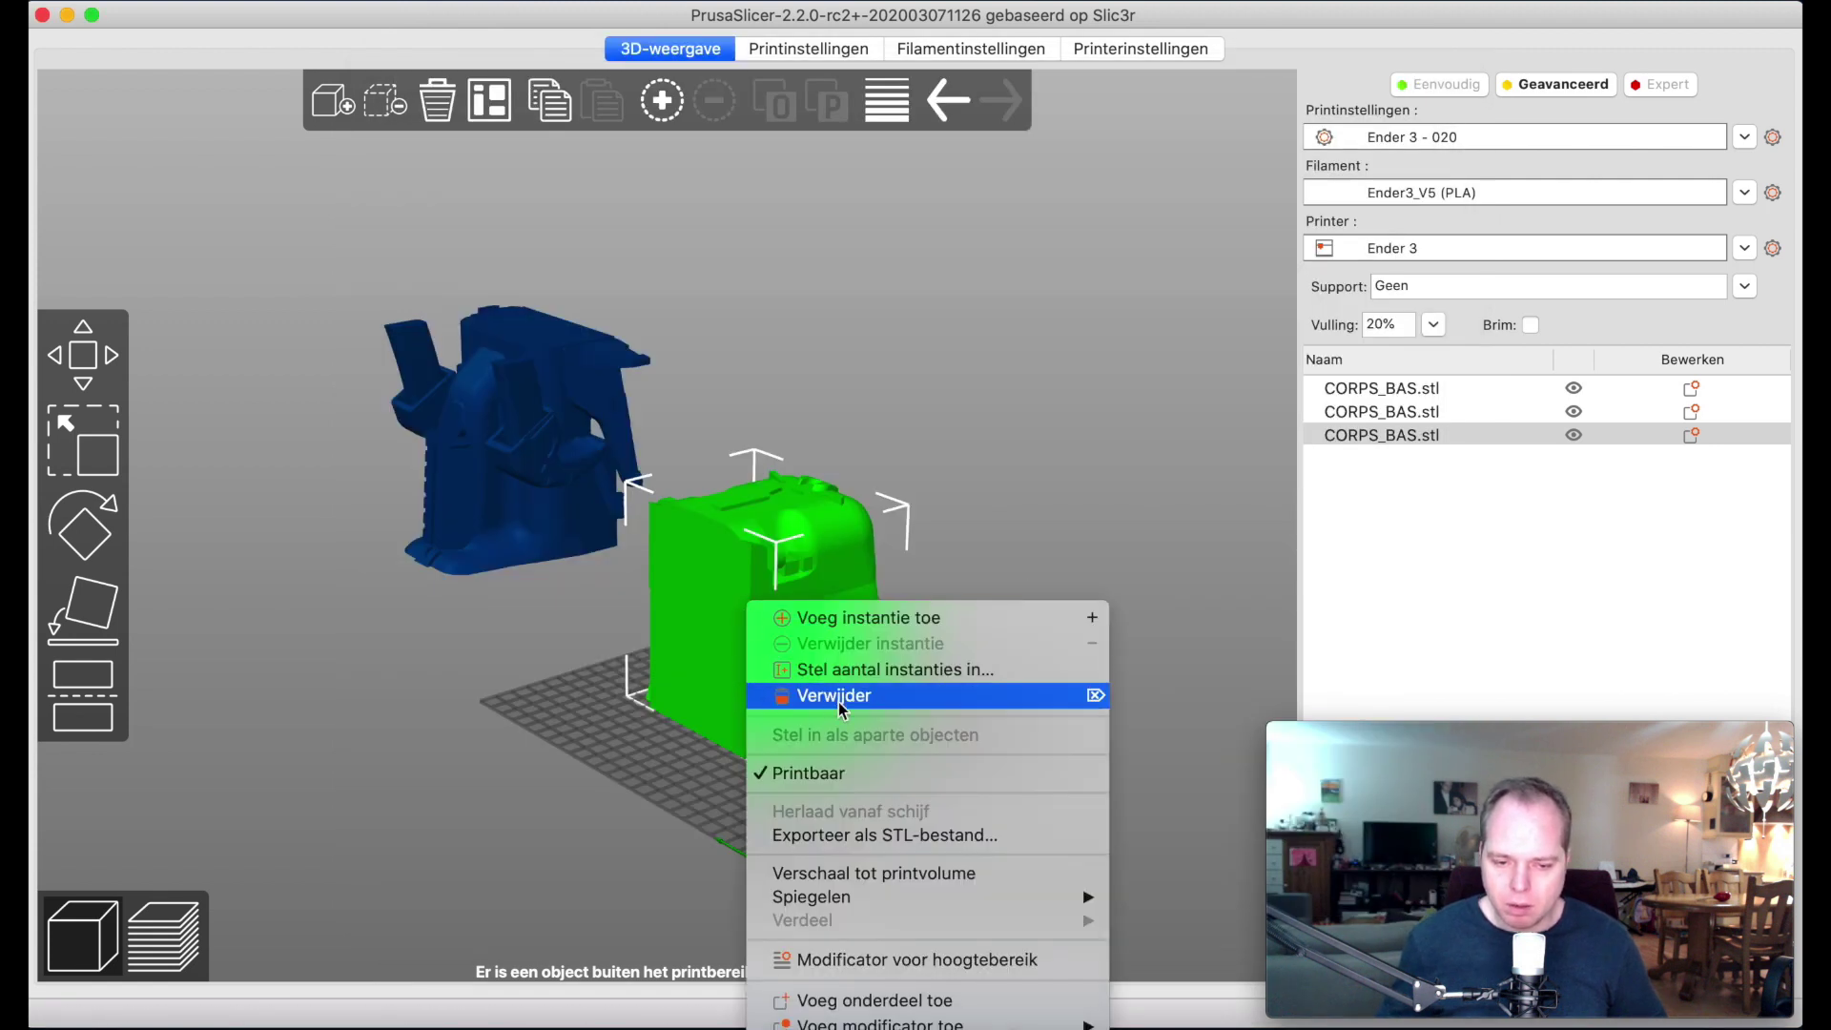
{"action": "left_click", "coordinate": [881, 712]}
{"action": "left_click_drag", "start_coordinate": [782, 610], "coordinate": [819, 679]}
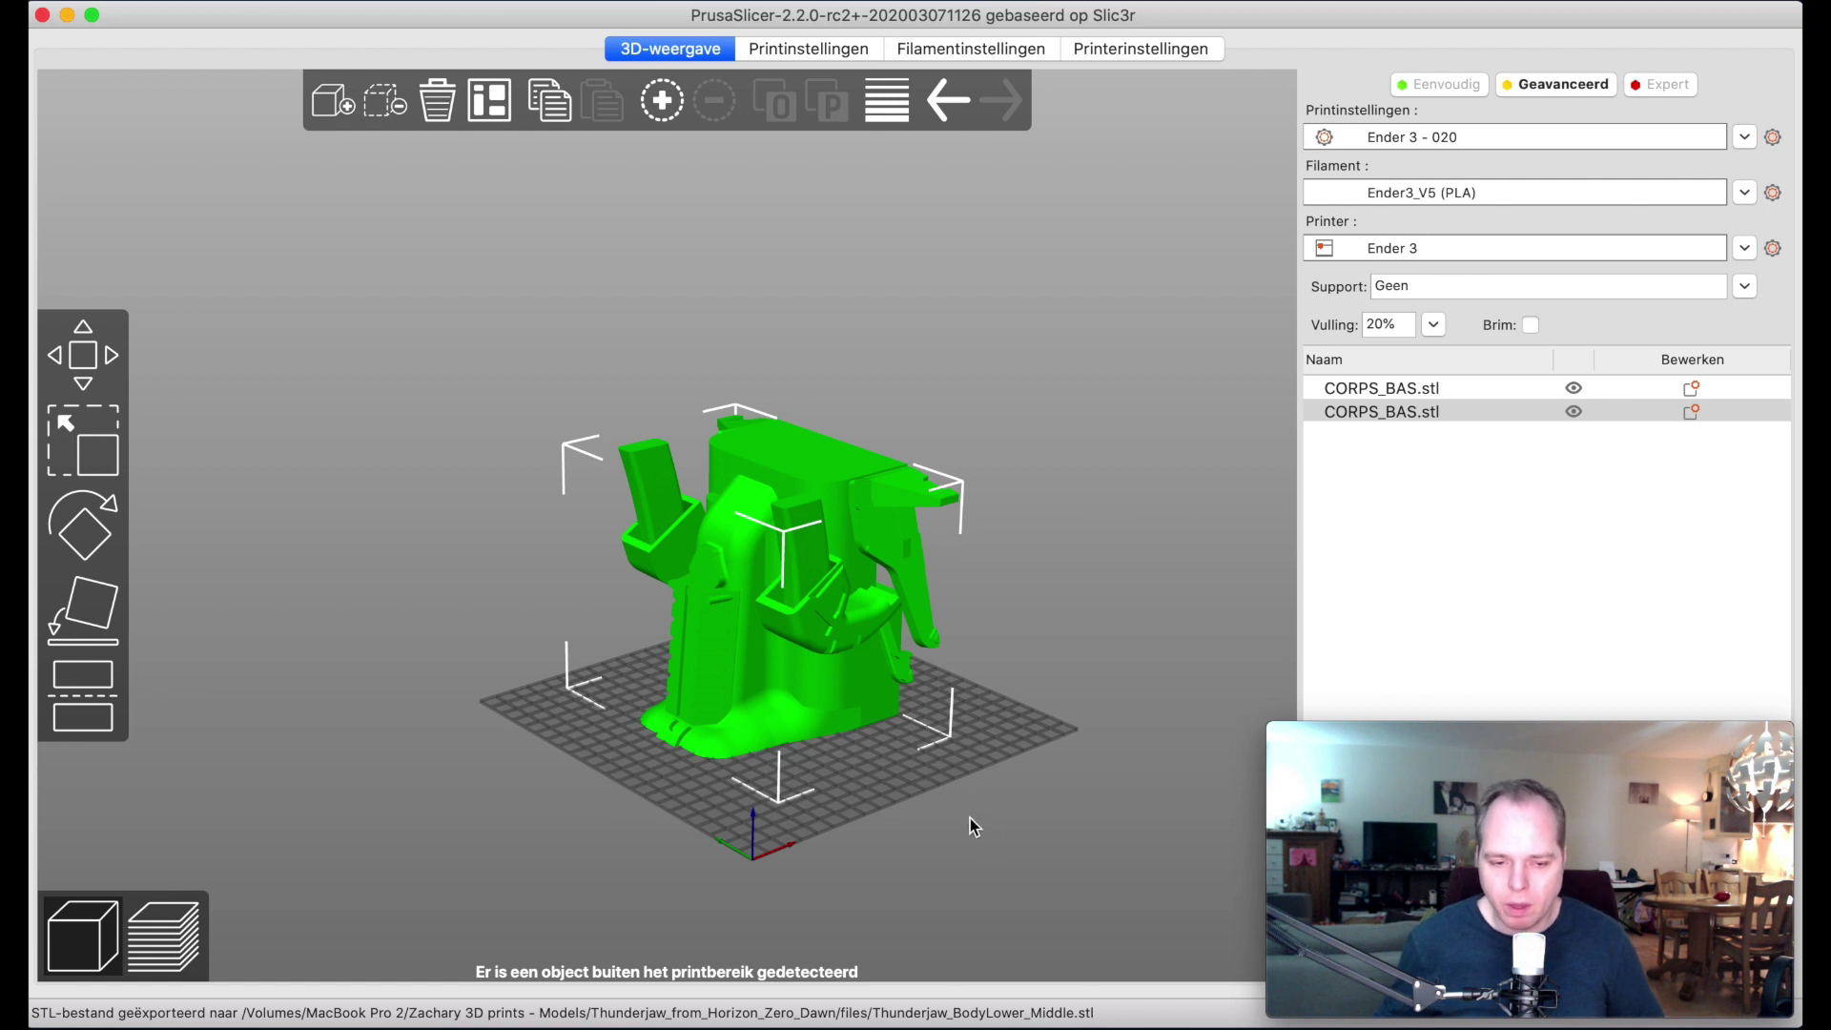
{"action": "mouse_move", "coordinate": [974, 849]}
{"action": "left_mouse_down"}
{"action": "mouse_move", "coordinate": [913, 833]}
{"action": "mouse_move", "coordinate": [965, 844]}
{"action": "mouse_move", "coordinate": [942, 830]}
{"action": "mouse_move", "coordinate": [886, 854]}
{"action": "mouse_move", "coordinate": [952, 854]}
{"action": "left_mouse_up"}
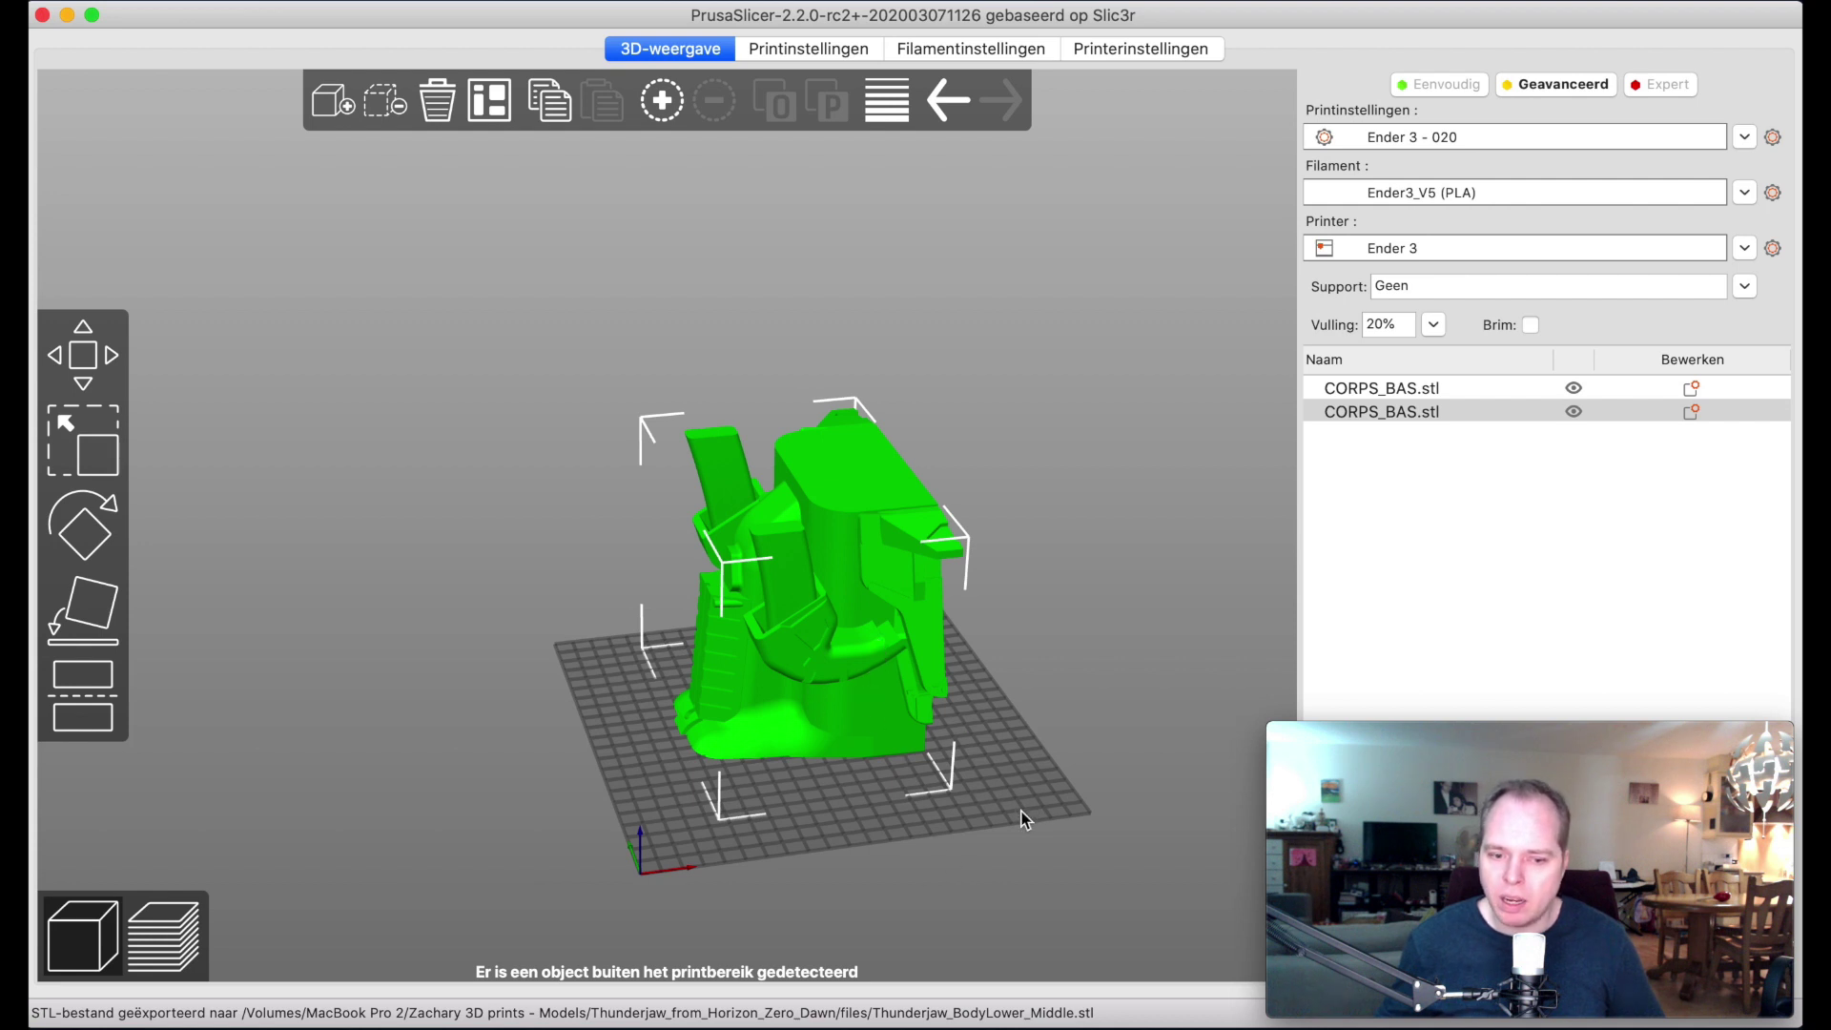
Step: Activate Place on Face and inspect the piece's flat faces
{"action": "key", "text": "f"}
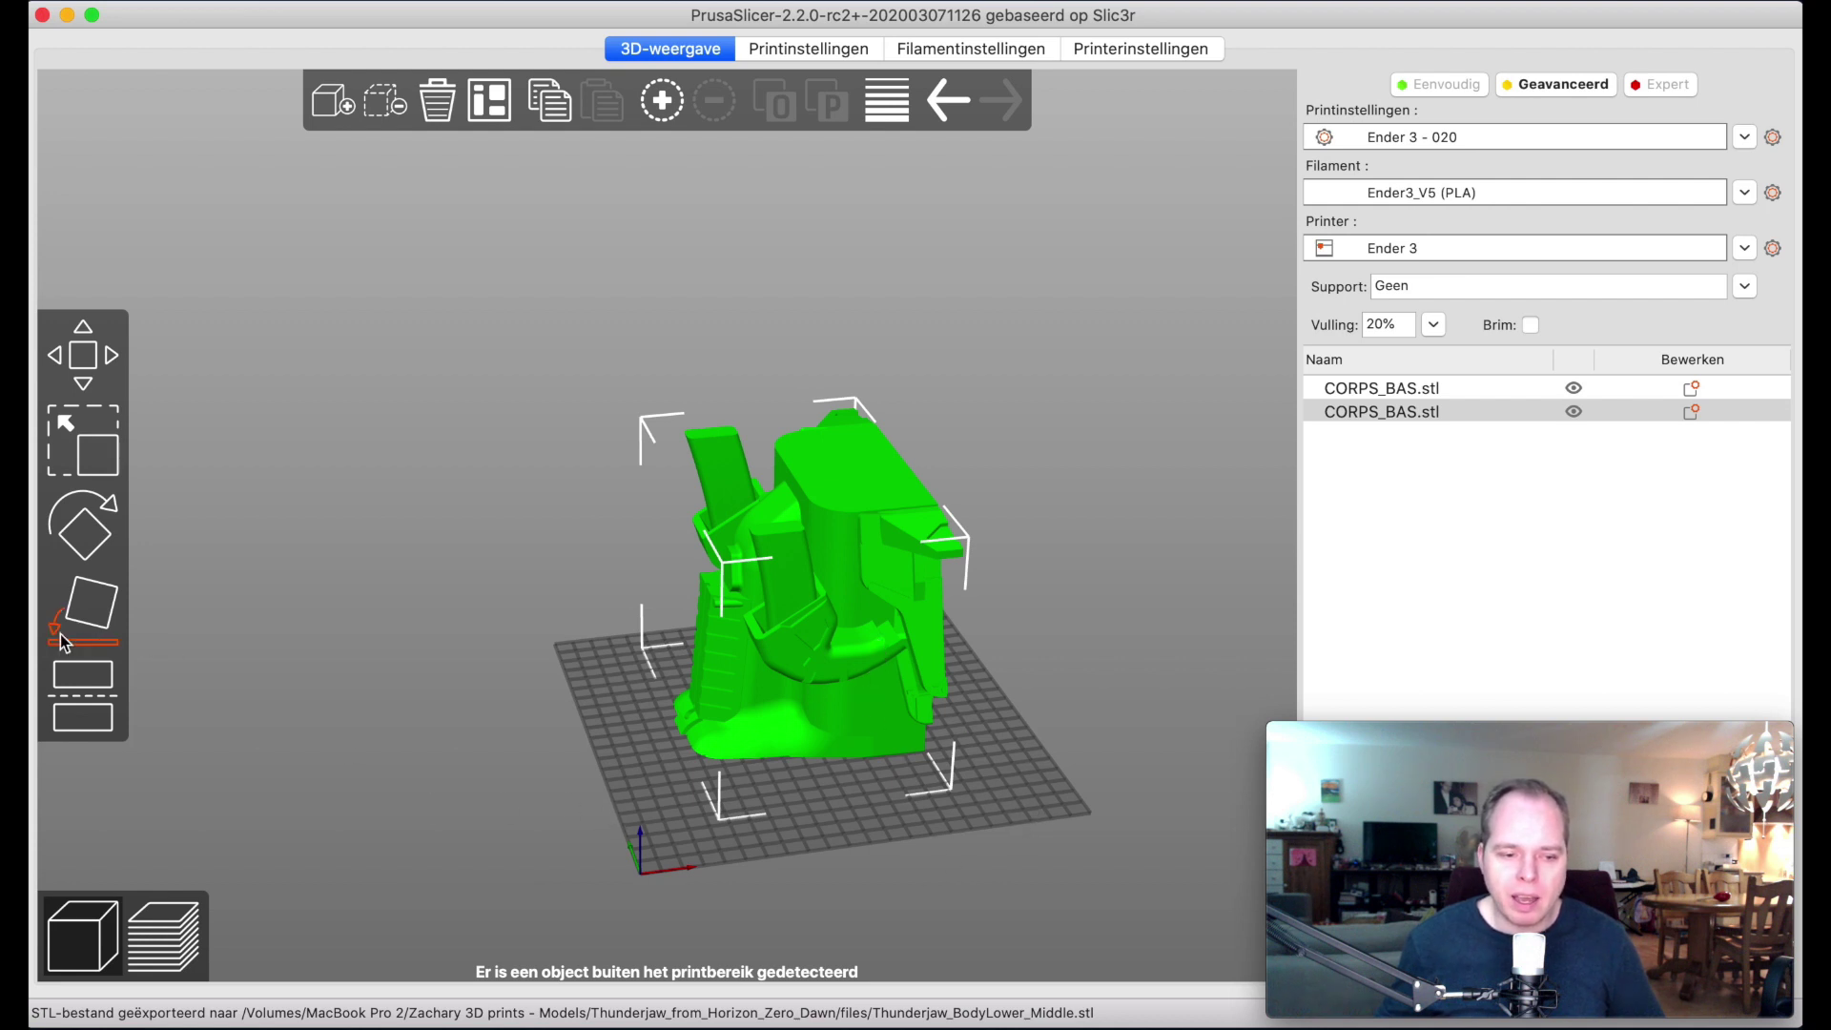
{"action": "left_click_drag", "start_coordinate": [958, 816], "coordinate": [930, 811]}
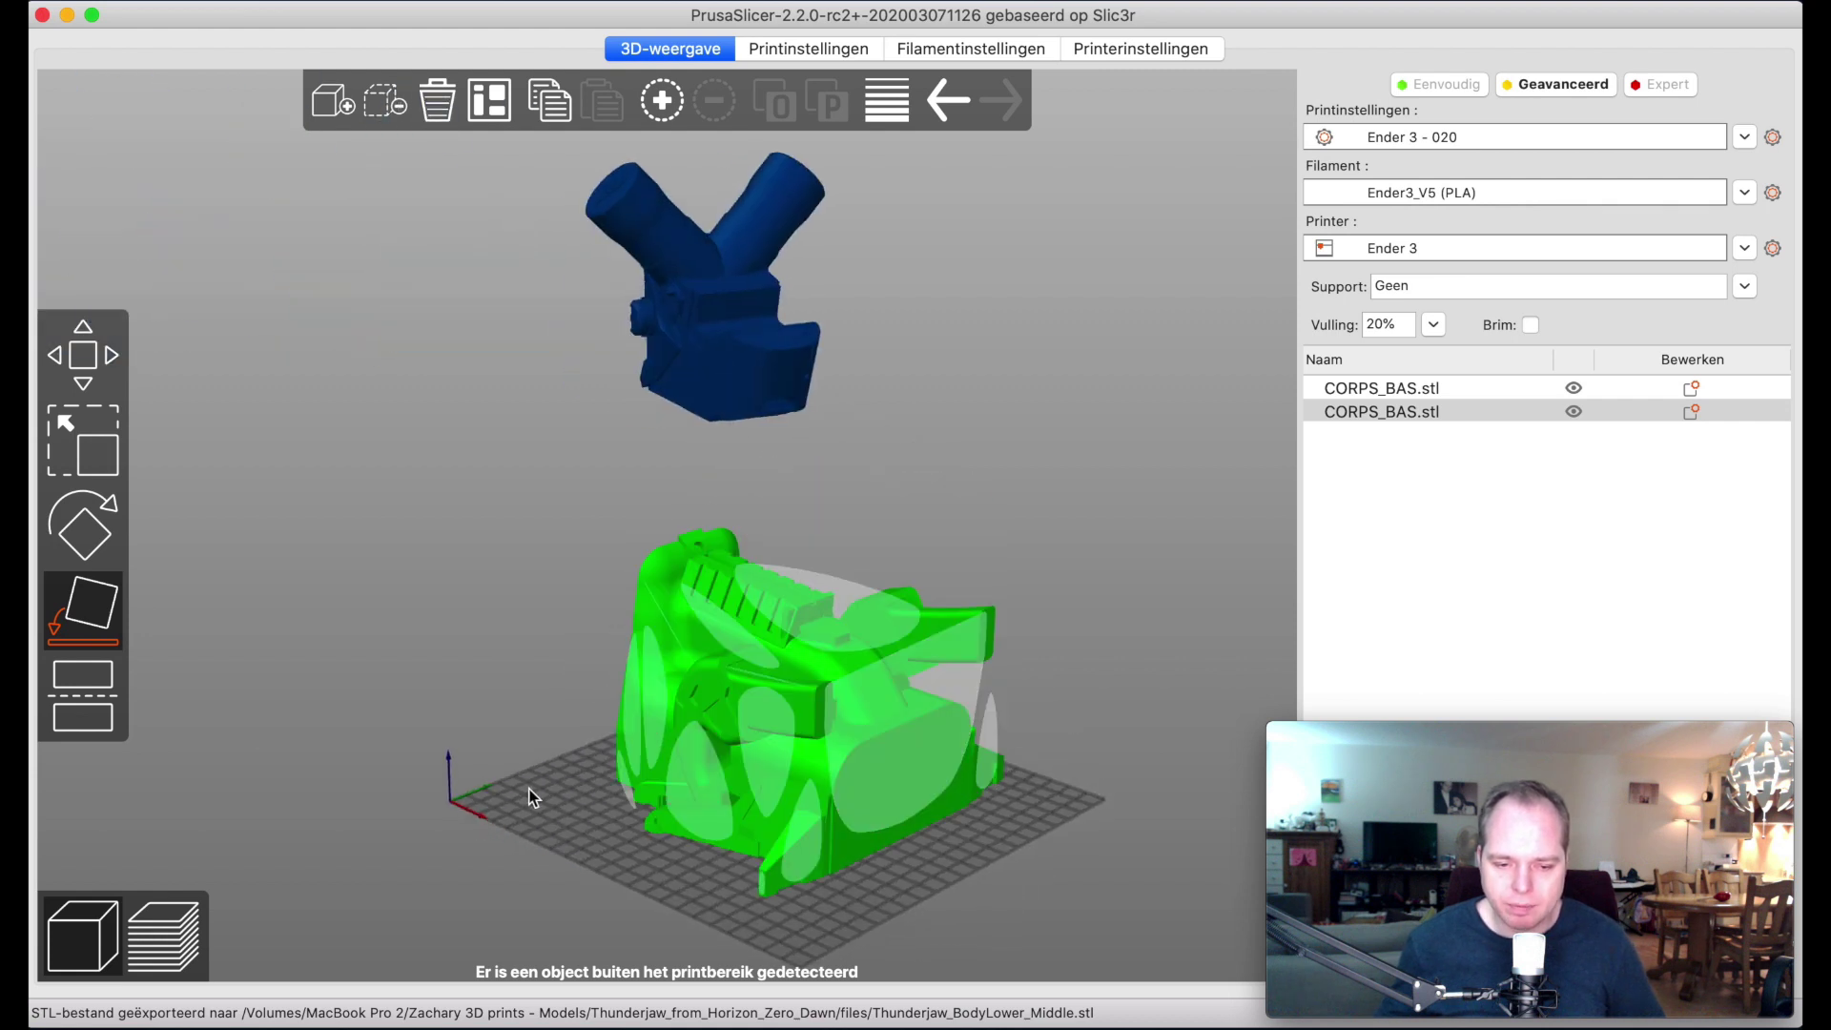
{"action": "left_click_drag", "start_coordinate": [555, 828], "coordinate": [608, 830]}
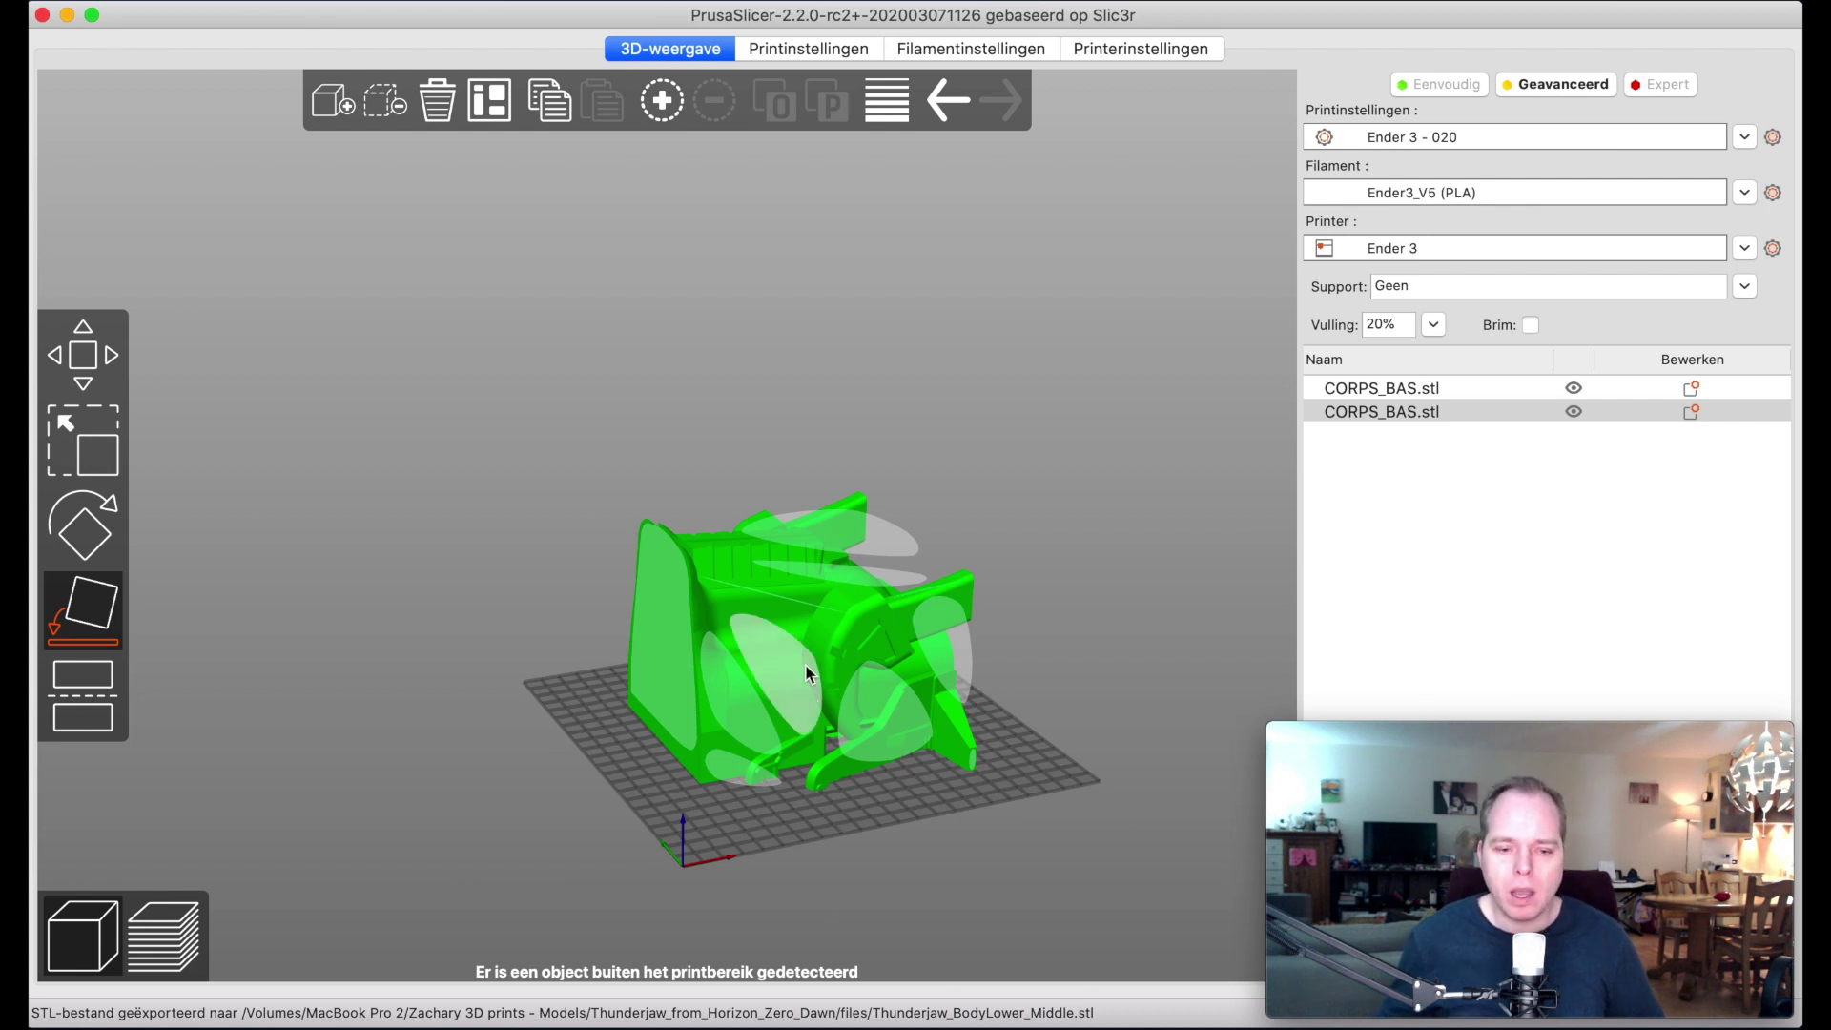
Step: Export the upper piece as Thunderjaw_BodyLower_Front.stl
{"action": "right_click", "coordinate": [801, 632]}
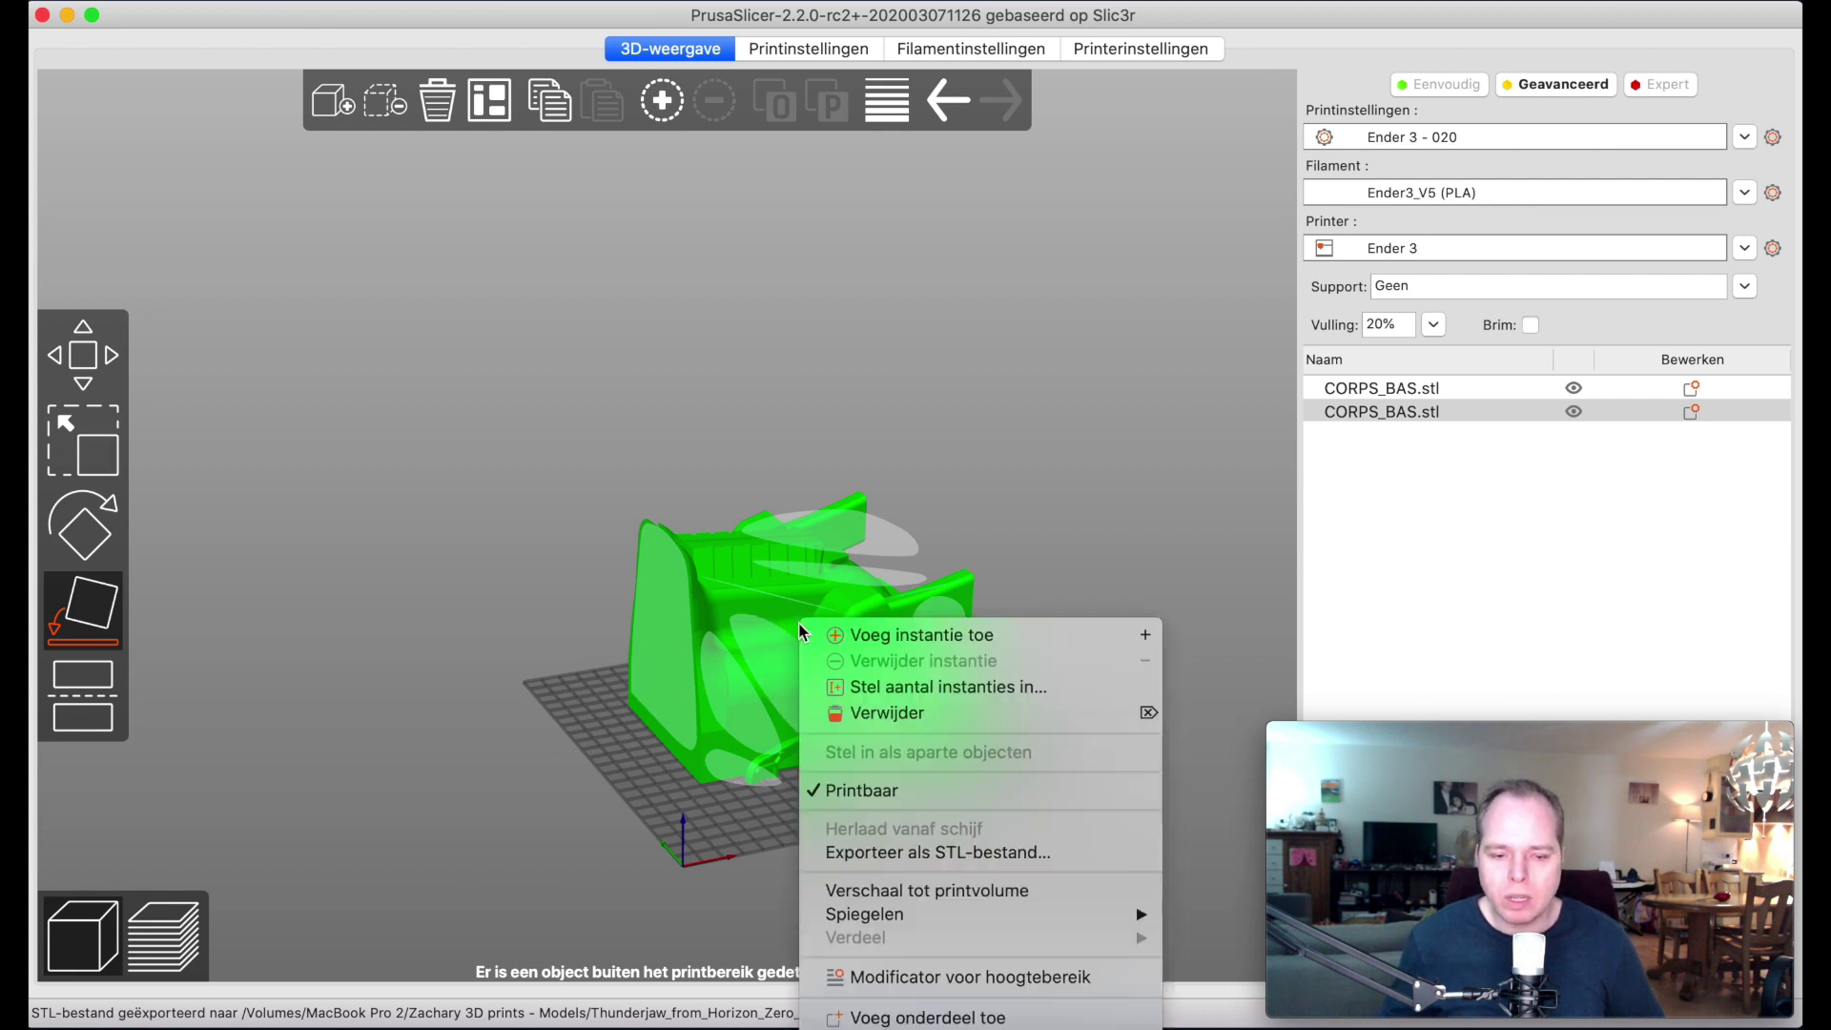
{"action": "left_click", "coordinate": [887, 853]}
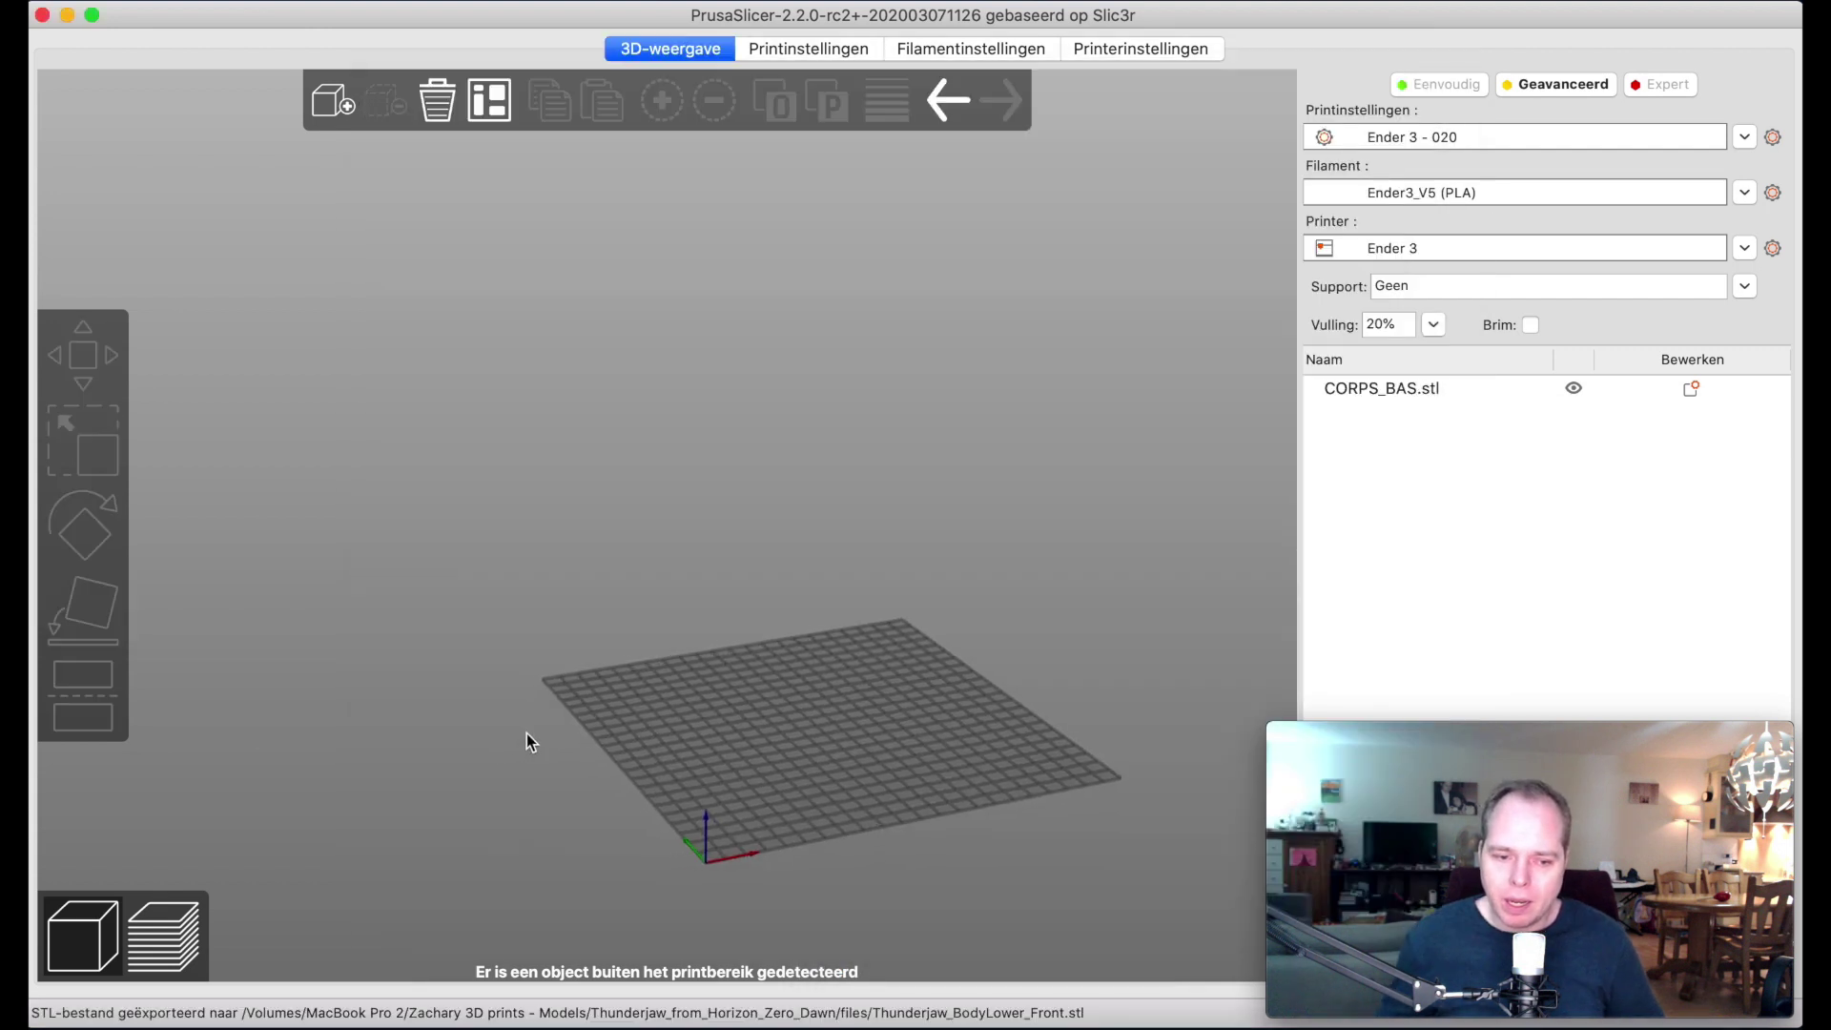
{"action": "left_click_drag", "start_coordinate": [527, 740], "coordinate": [770, 740]}
Step: Bring the last CORPS_BAS.stl piece onto the bed with arrange (A) and select it
{"action": "right_click_drag", "start_coordinate": [768, 730], "coordinate": [1187, 729]}
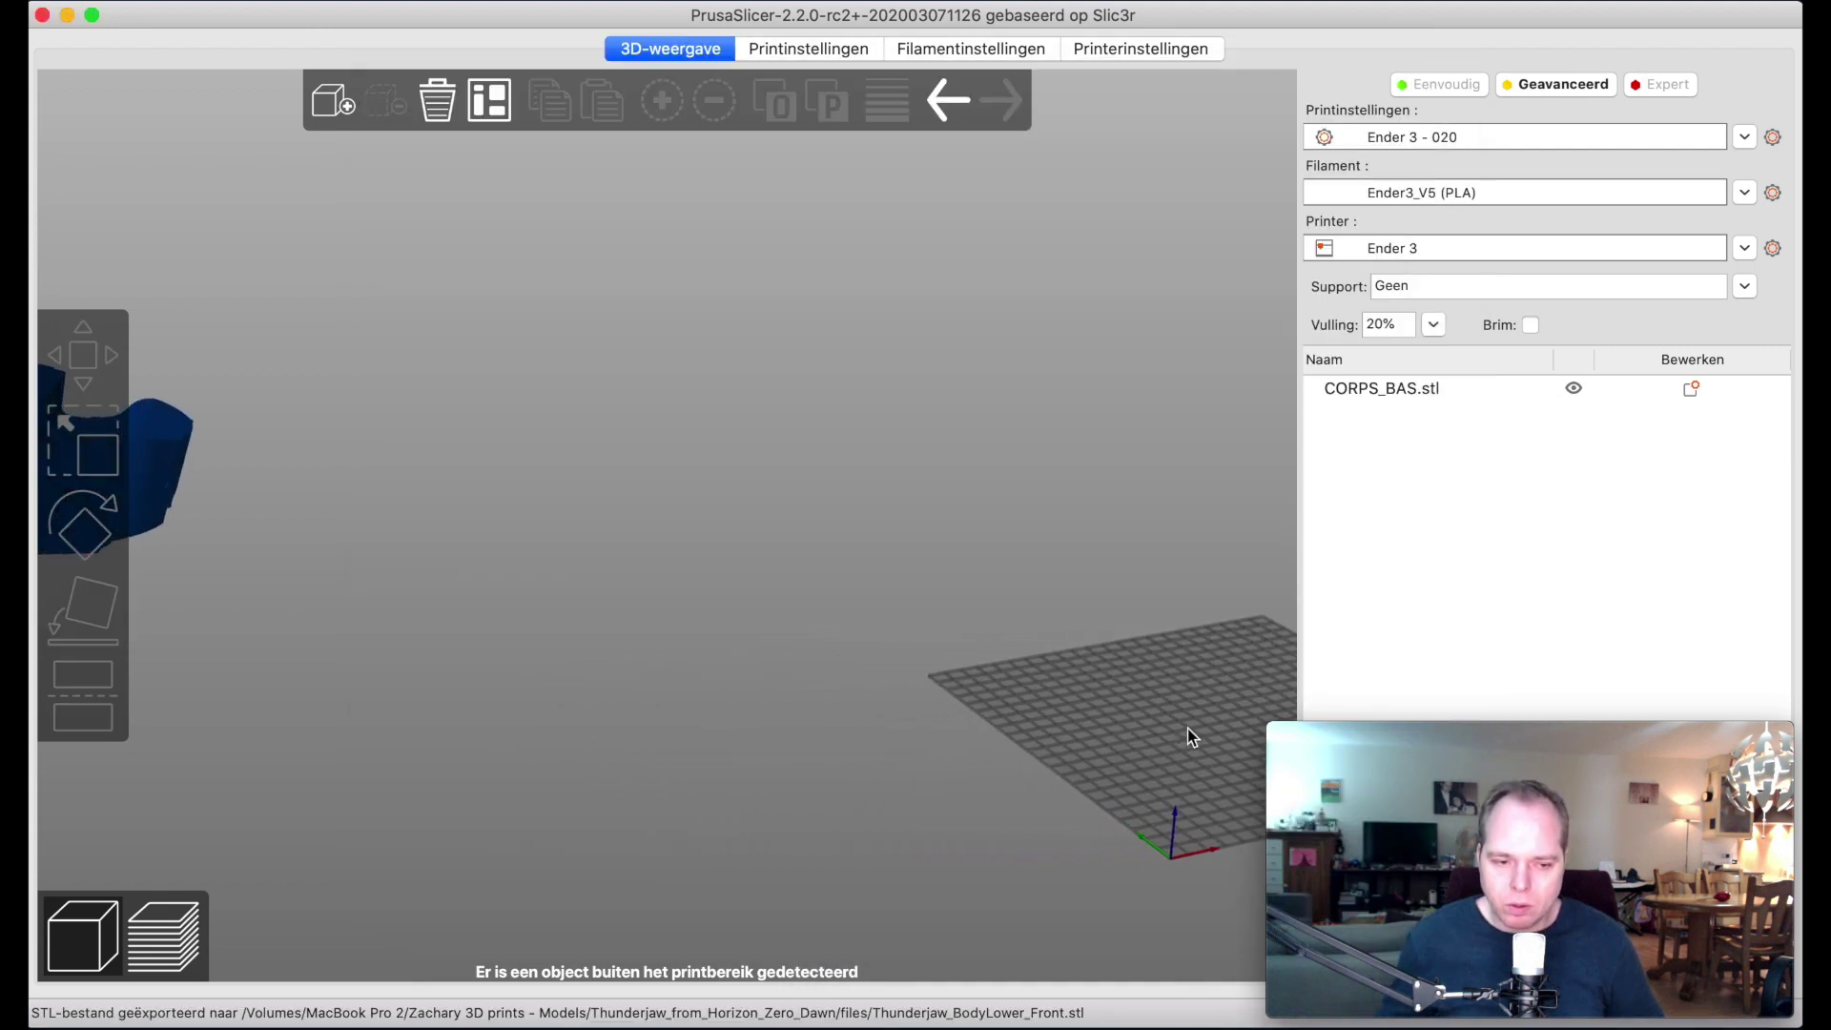
{"action": "left_click_drag", "start_coordinate": [183, 452], "coordinate": [917, 517]}
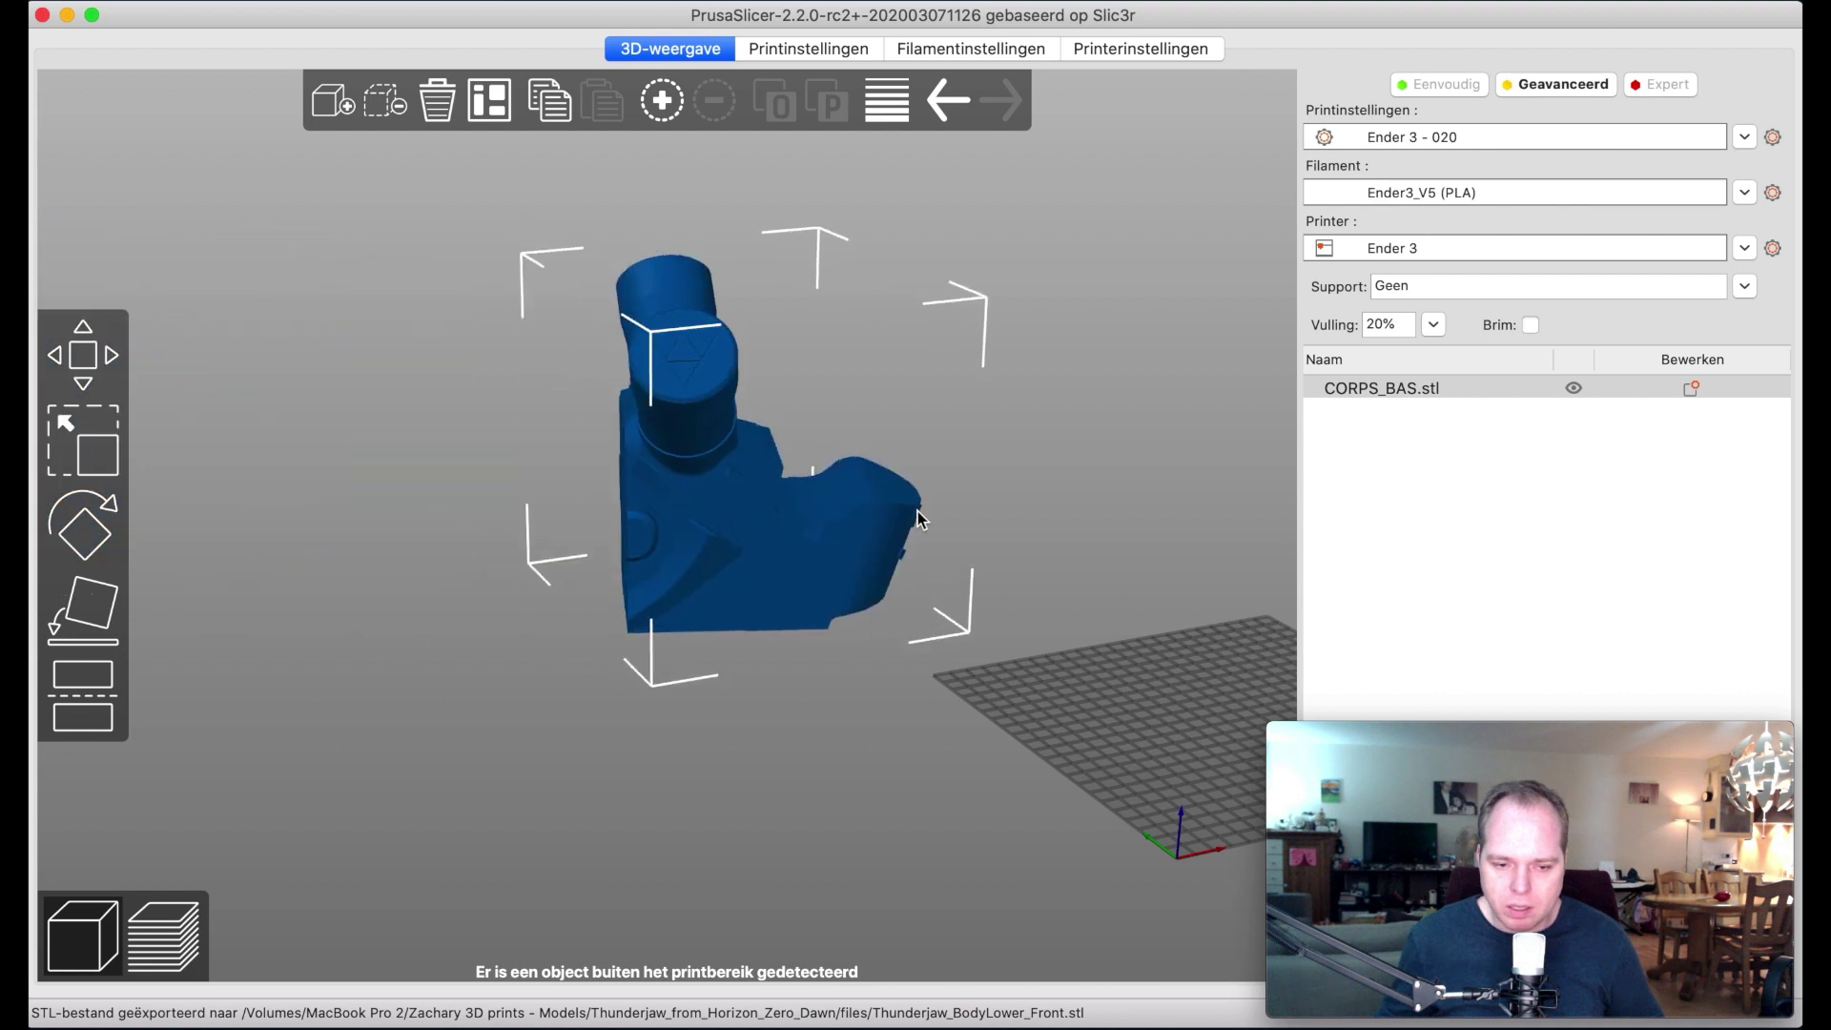
{"action": "key", "text": "a"}
{"action": "left_click", "coordinate": [631, 734]}
{"action": "left_click_drag", "start_coordinate": [632, 734], "coordinate": [553, 679]}
{"action": "right_click_drag", "start_coordinate": [553, 679], "coordinate": [318, 614]}
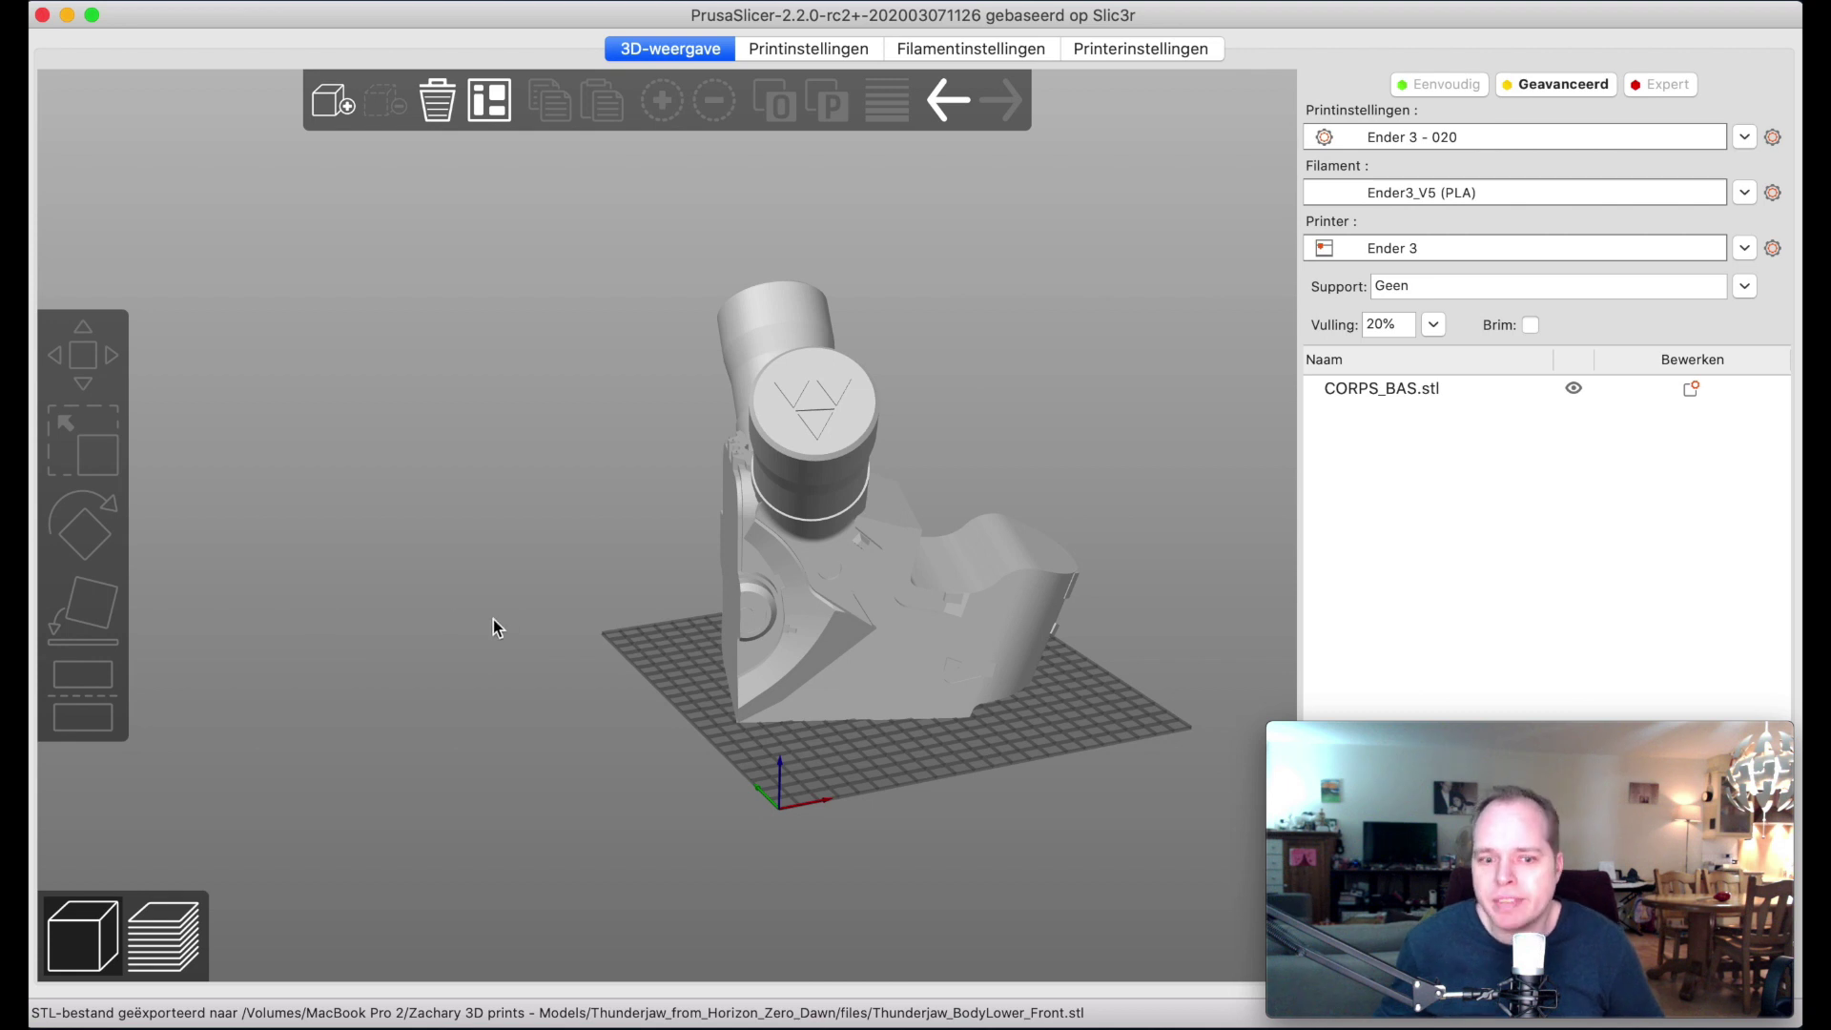
{"action": "left_click_drag", "start_coordinate": [745, 604], "coordinate": [760, 616]}
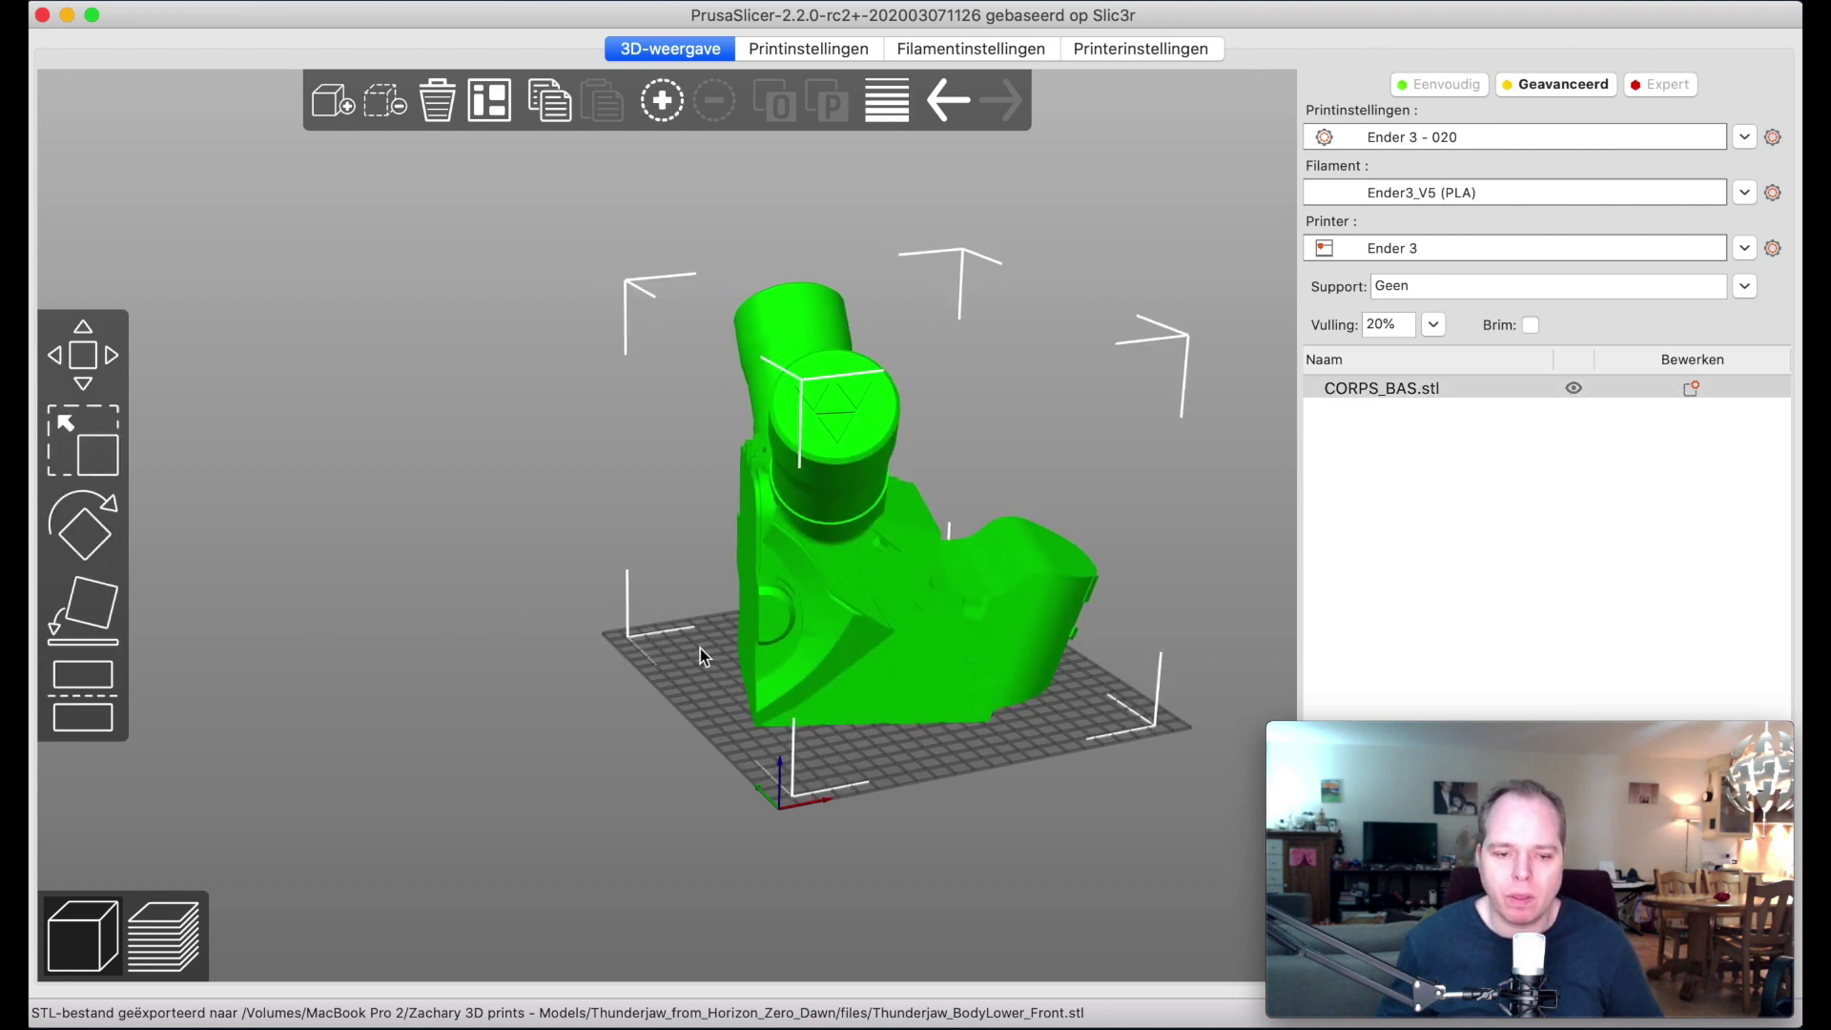
Step: Rotate the lower-body piece slightly around its vertical Z axis with the Rotate gizmo
{"action": "left_click", "coordinate": [83, 527]}
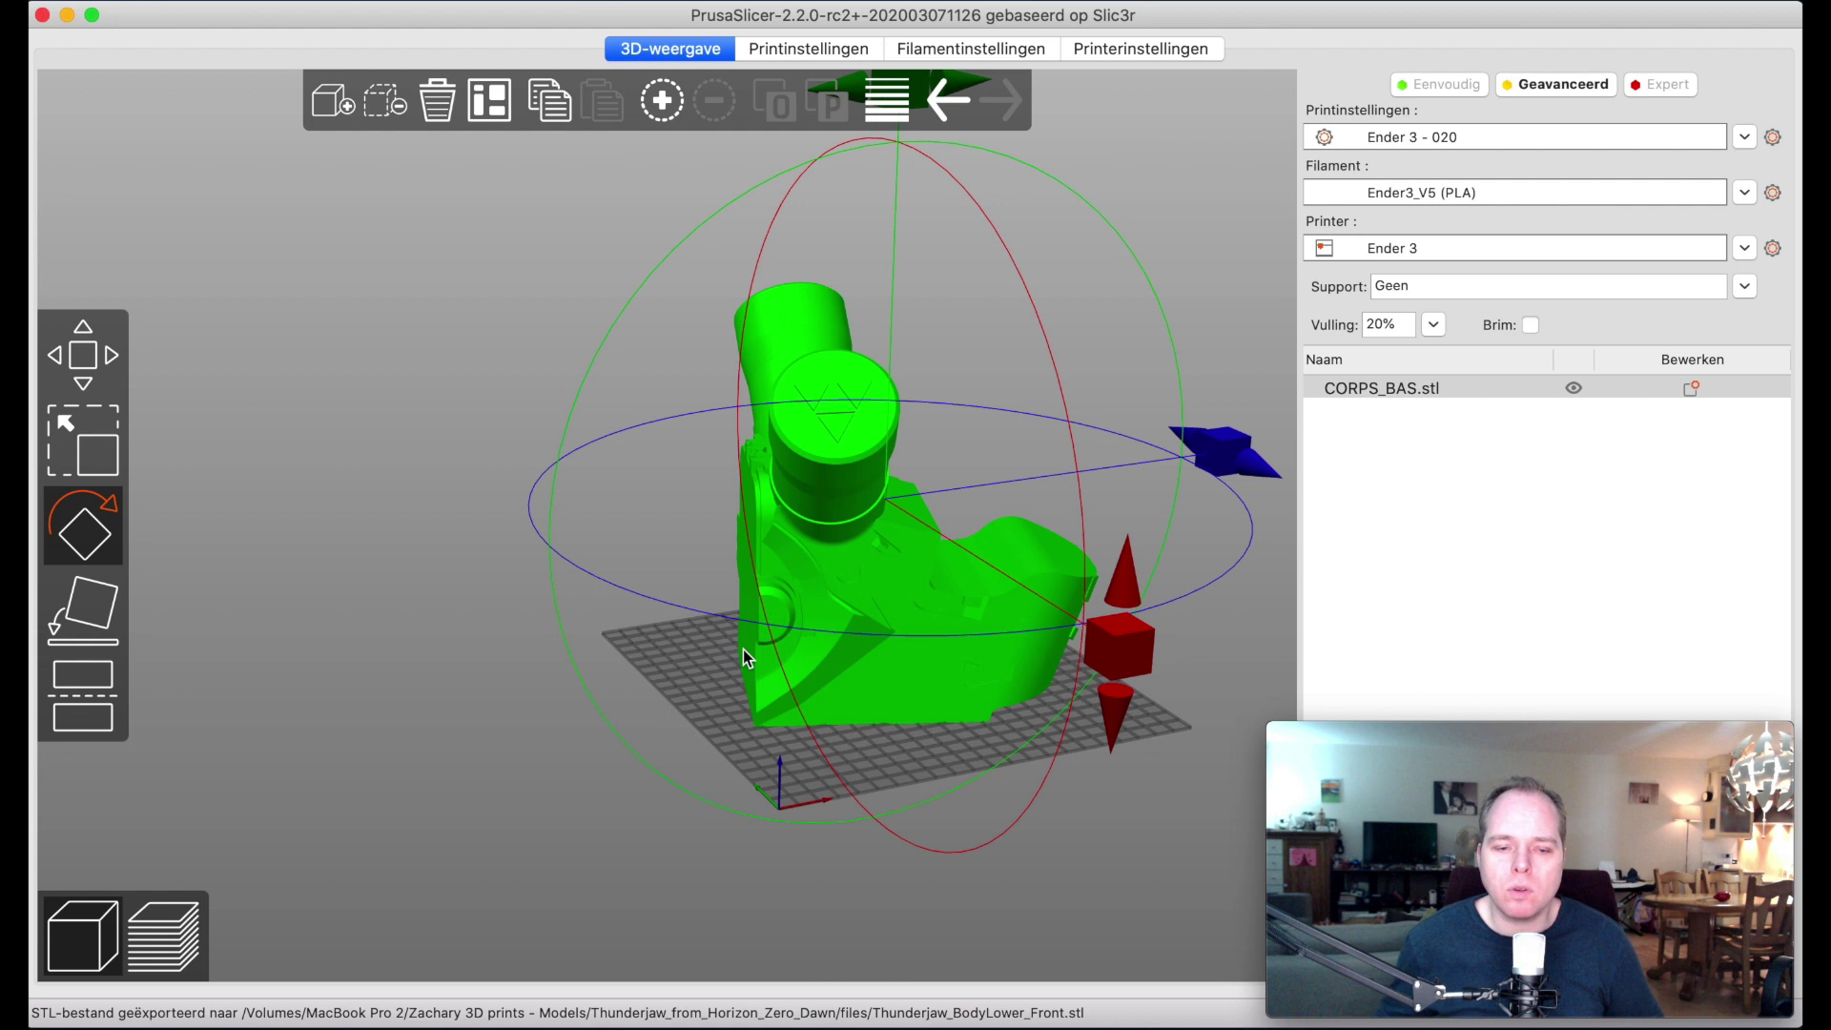
{"action": "mouse_move", "coordinate": [1228, 455]}
{"action": "left_mouse_down"}
{"action": "mouse_move", "coordinate": [1204, 399]}
{"action": "mouse_move", "coordinate": [1242, 453]}
{"action": "left_mouse_up"}
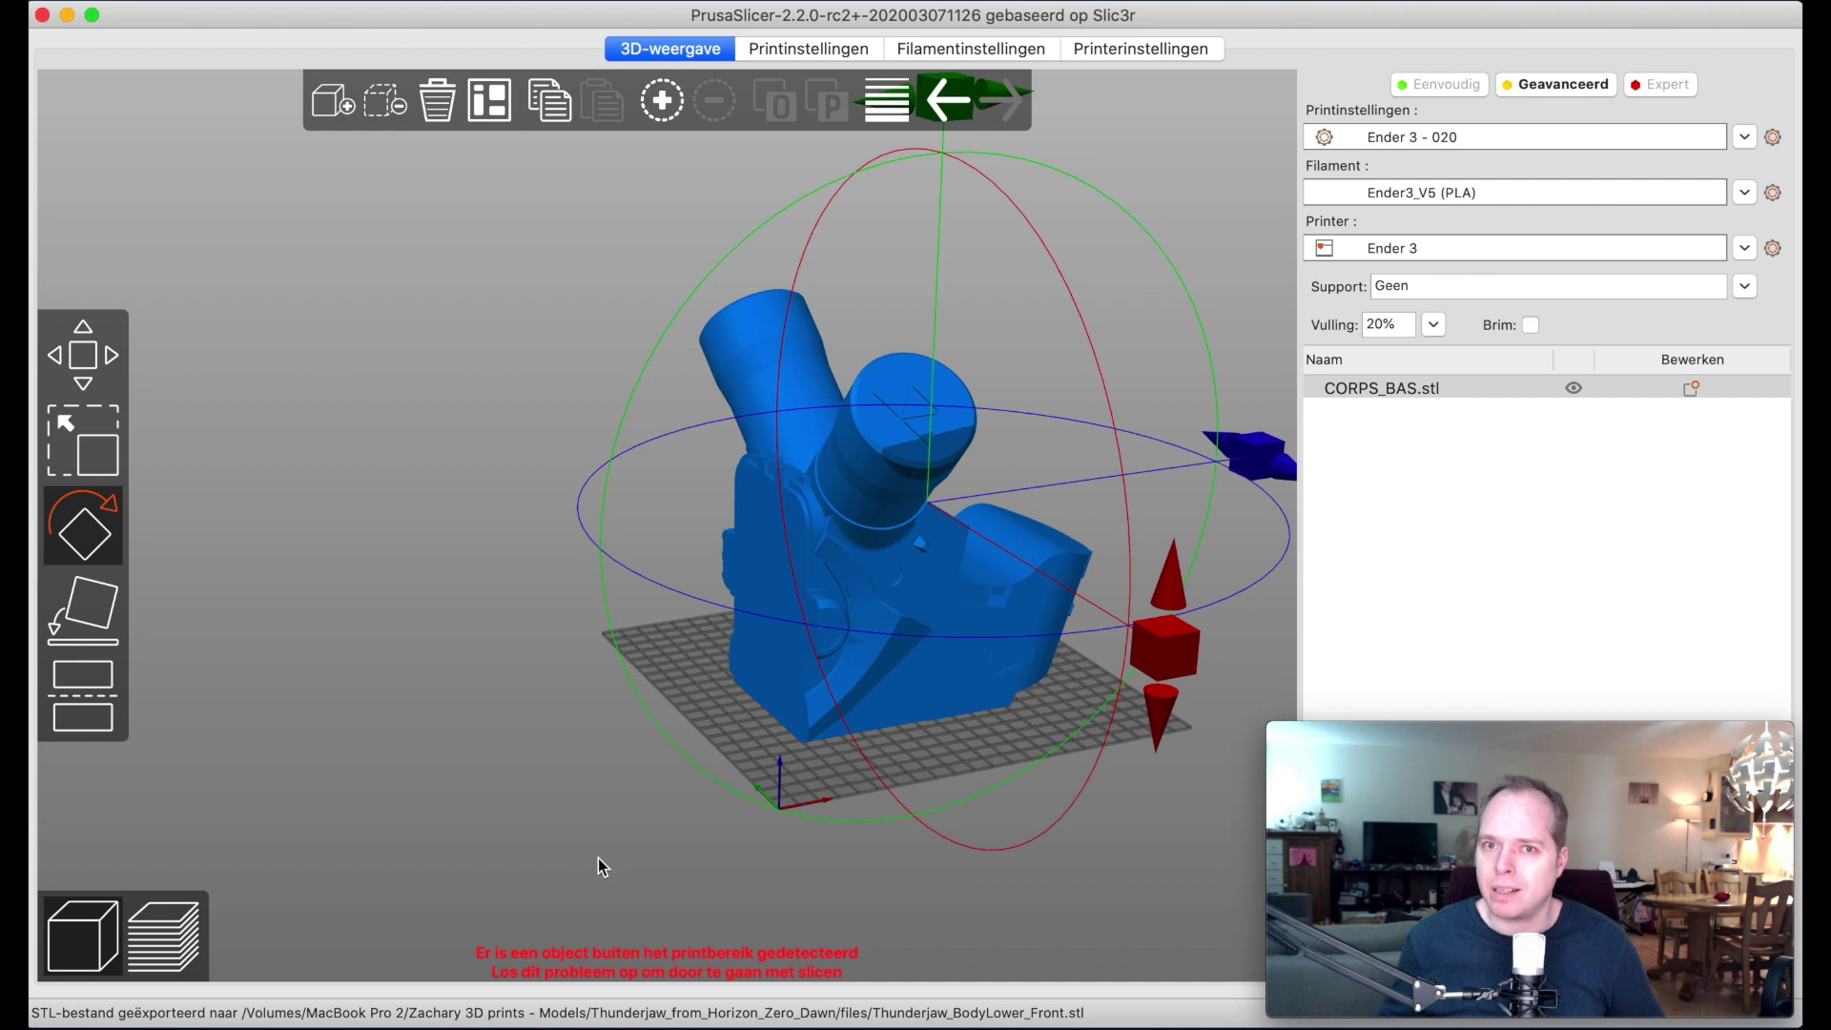
{"action": "left_click_drag", "start_coordinate": [572, 883], "coordinate": [781, 821]}
{"action": "left_click", "coordinate": [781, 821]}
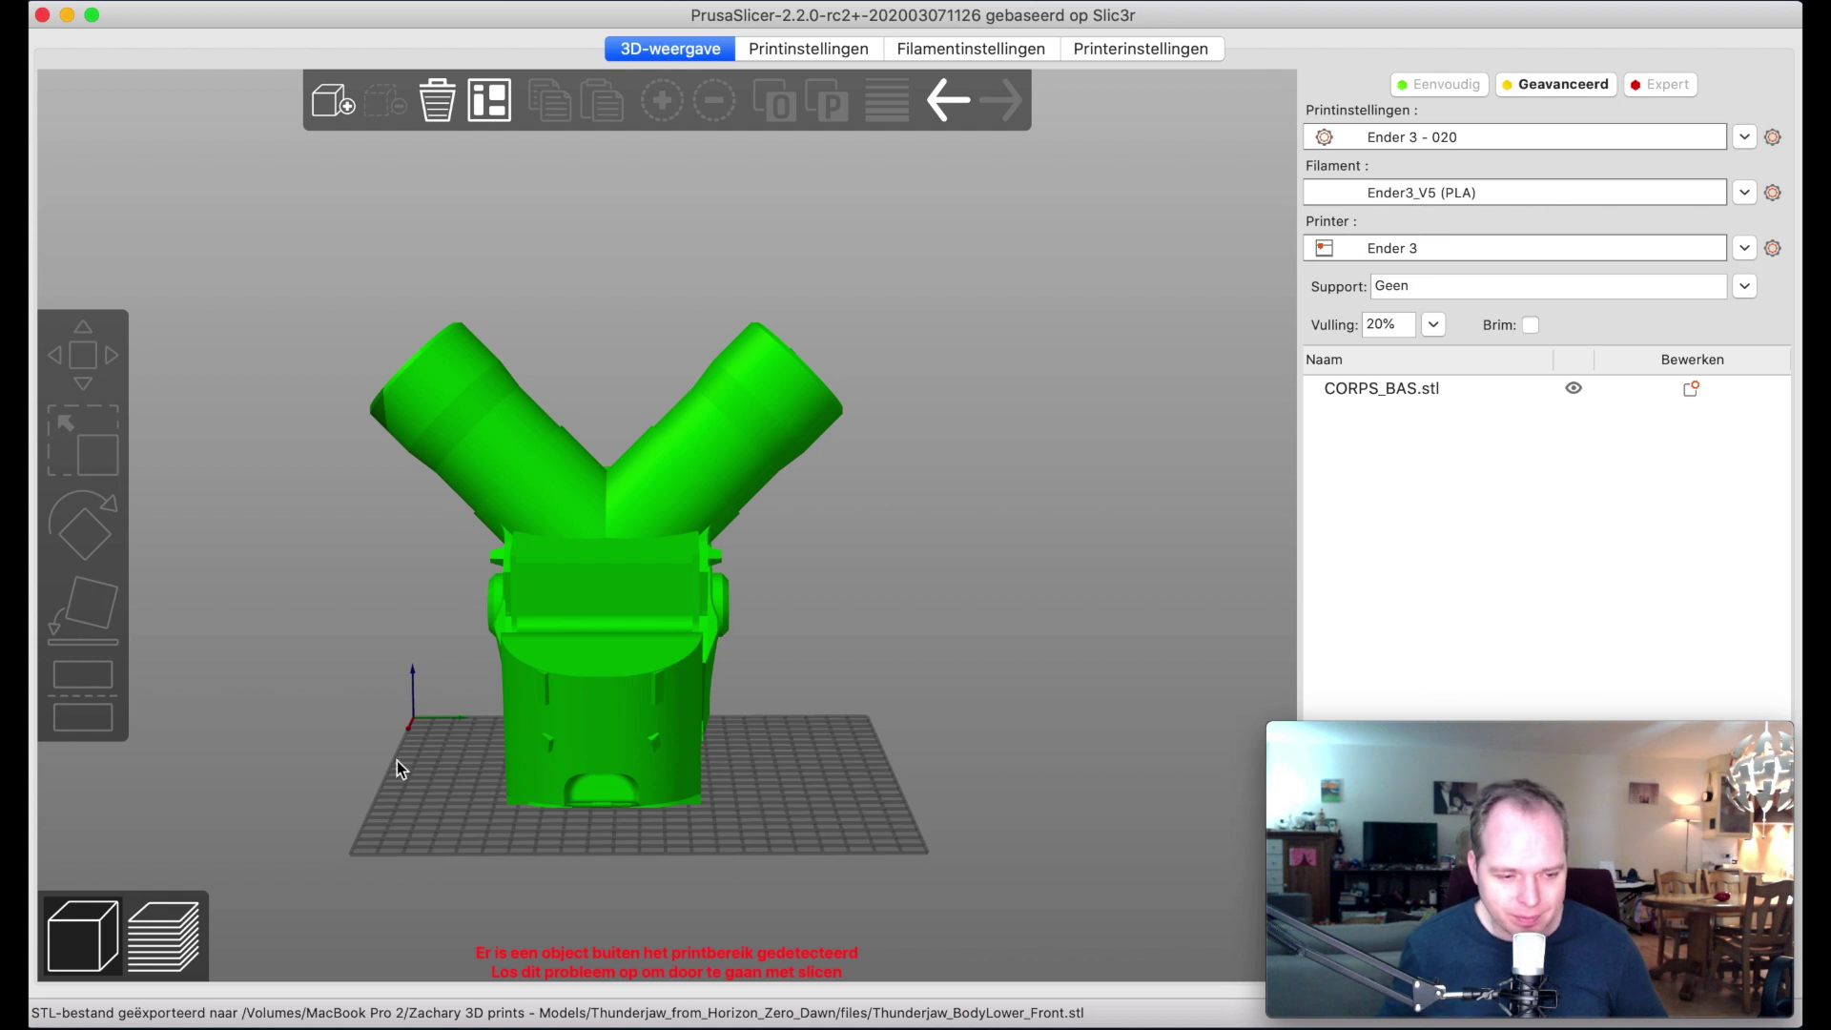
Step: Tip the Y-shaped piece onto its side with the X ring so its tubes point sideways
{"action": "left_click", "coordinate": [532, 562]}
{"action": "left_click", "coordinate": [121, 525]}
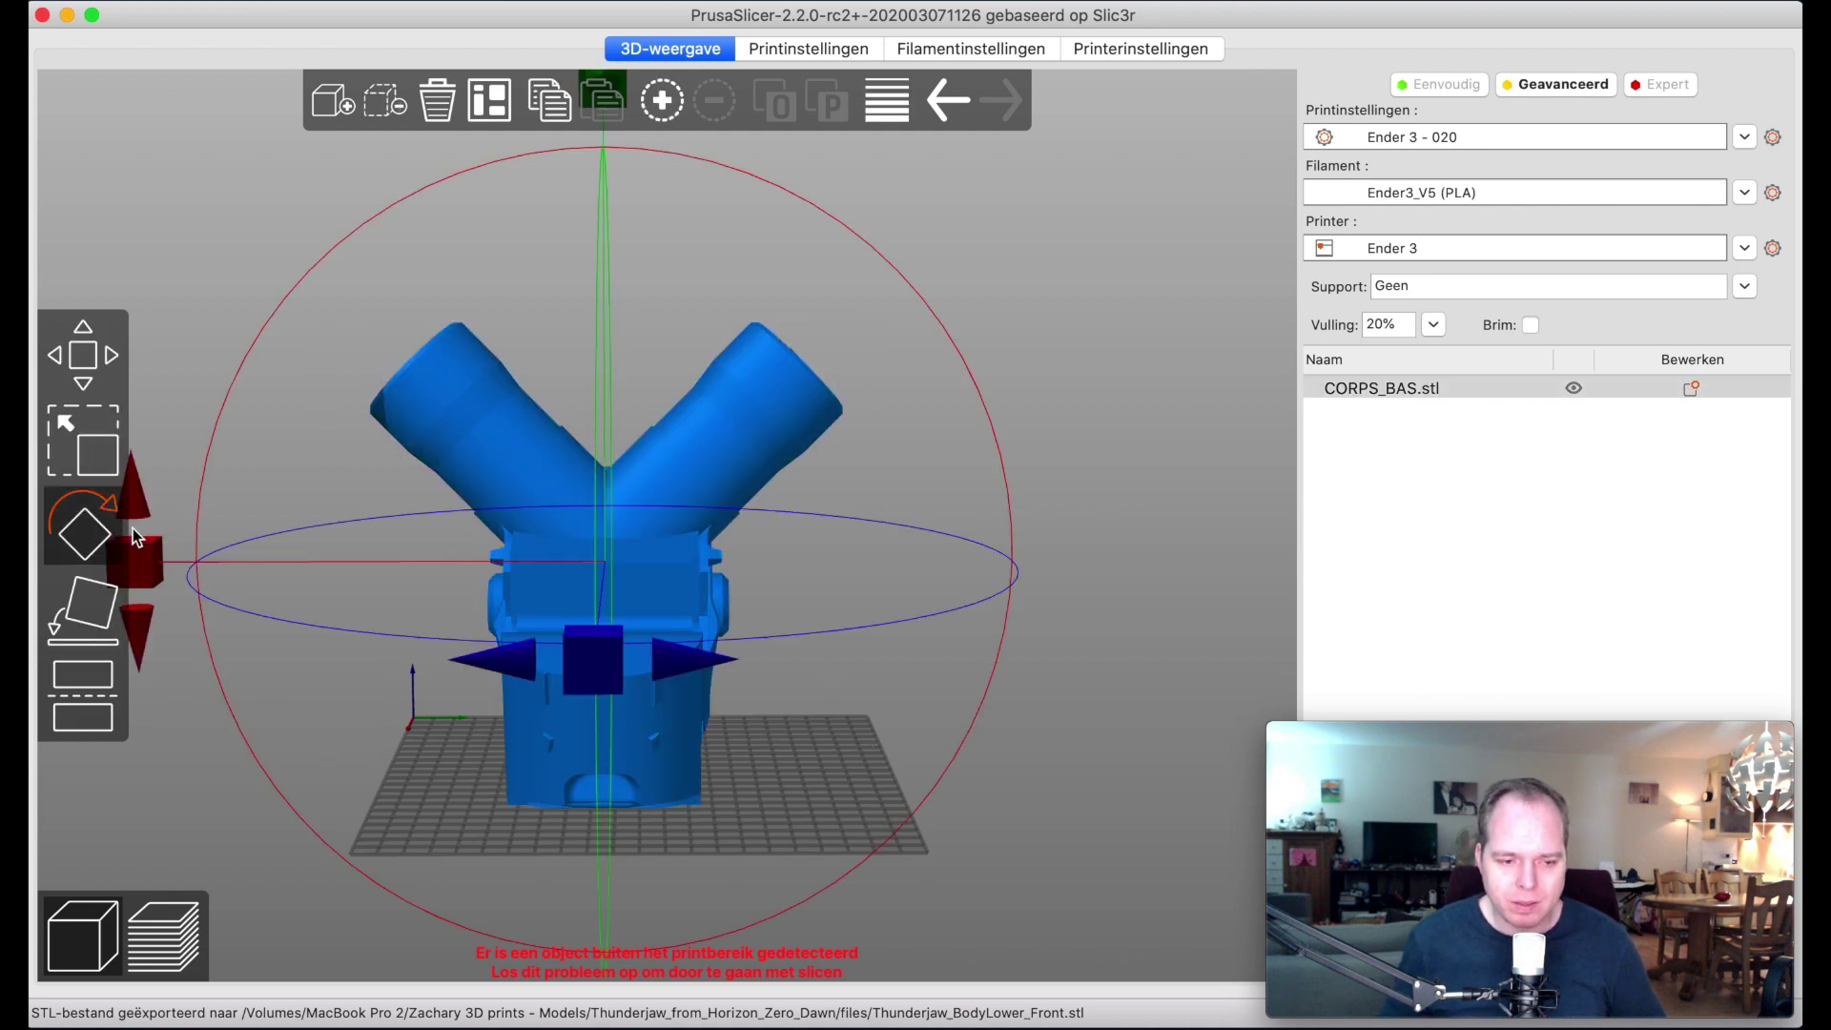
{"action": "left_click_drag", "start_coordinate": [119, 559], "coordinate": [573, 309]}
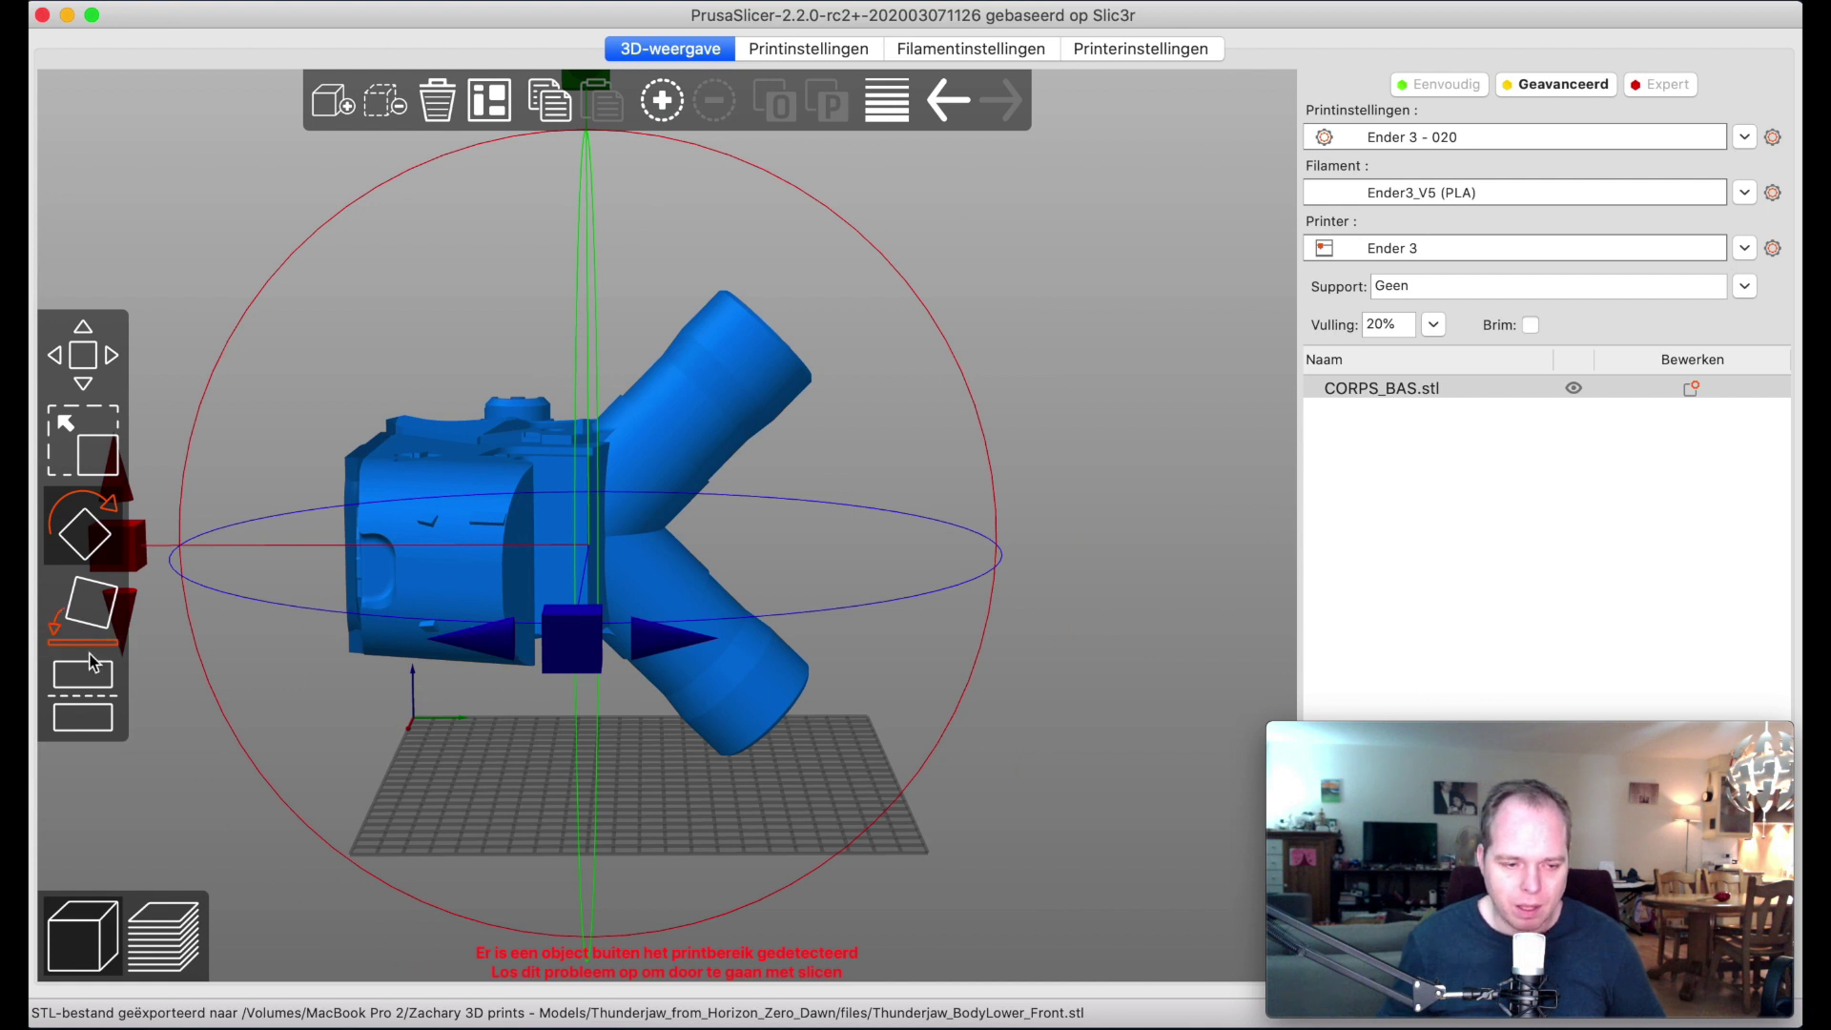
Step: Cut the sideways piece at Z 103.98, keeping both upper and lower parts as CORPS_BAS.stl objects
{"action": "left_click", "coordinate": [82, 690]}
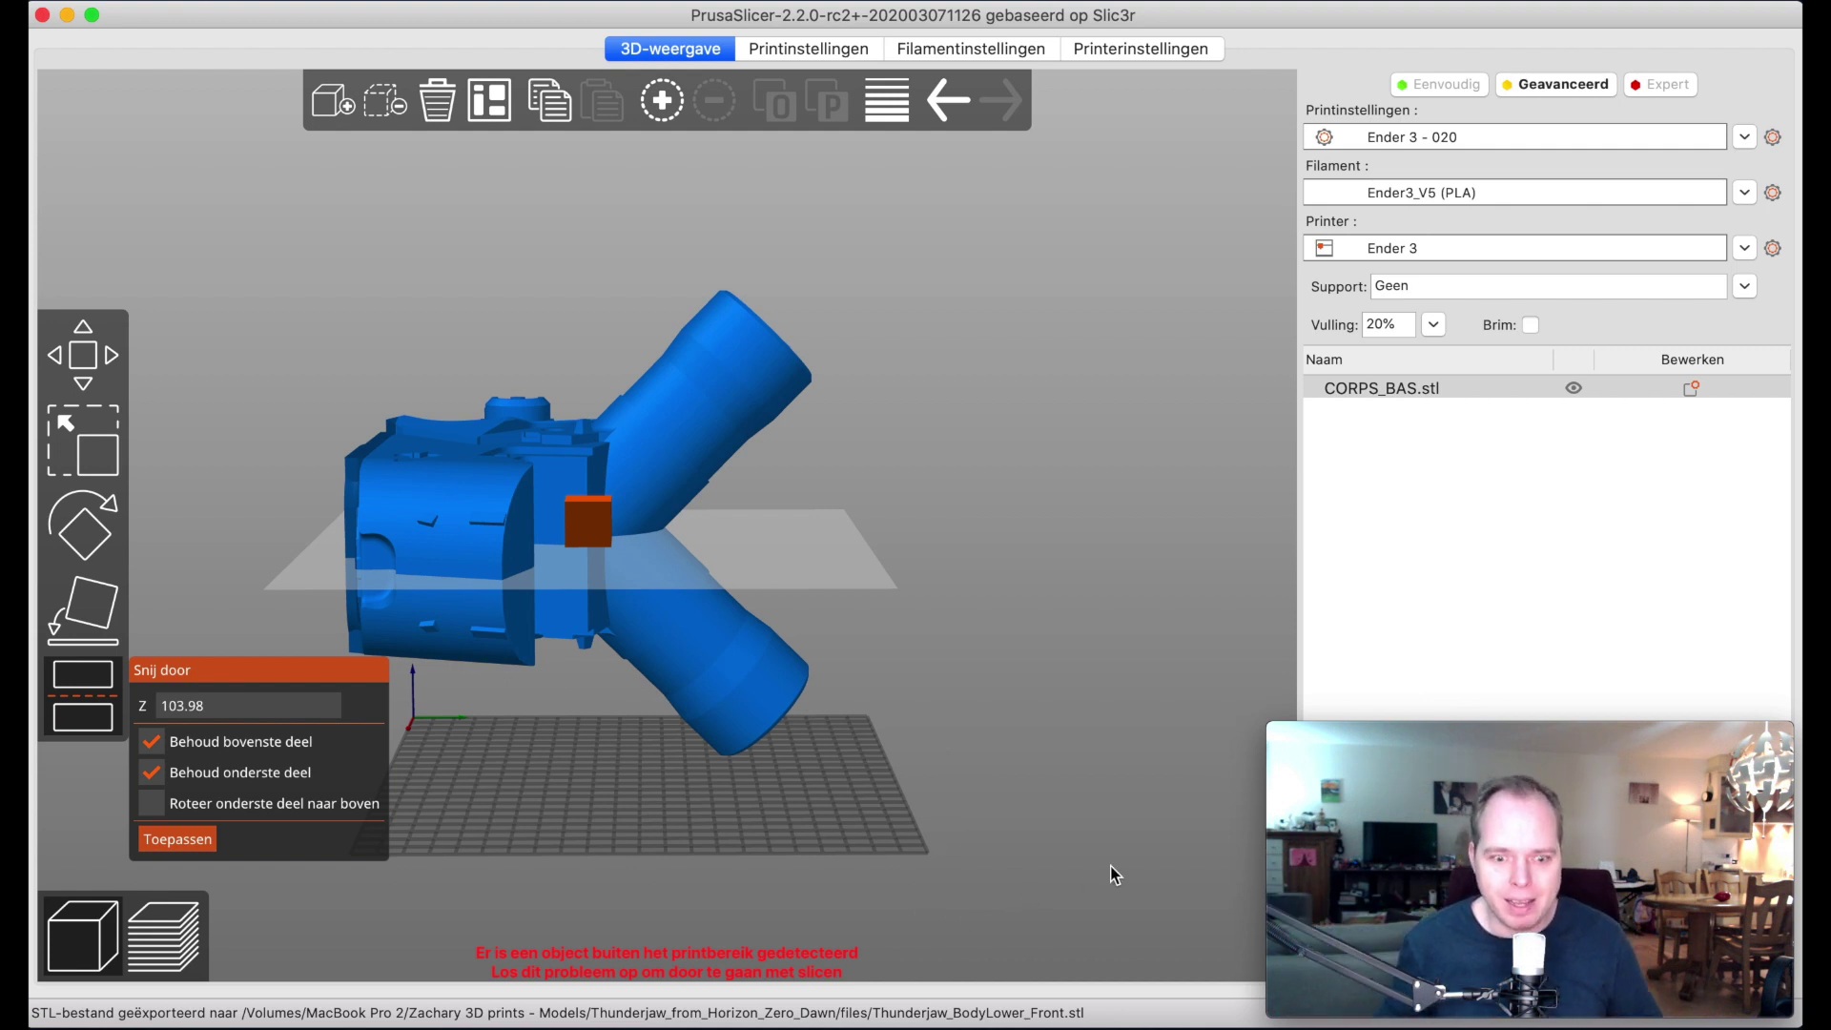
{"action": "left_click_drag", "start_coordinate": [1110, 866], "coordinate": [1250, 755]}
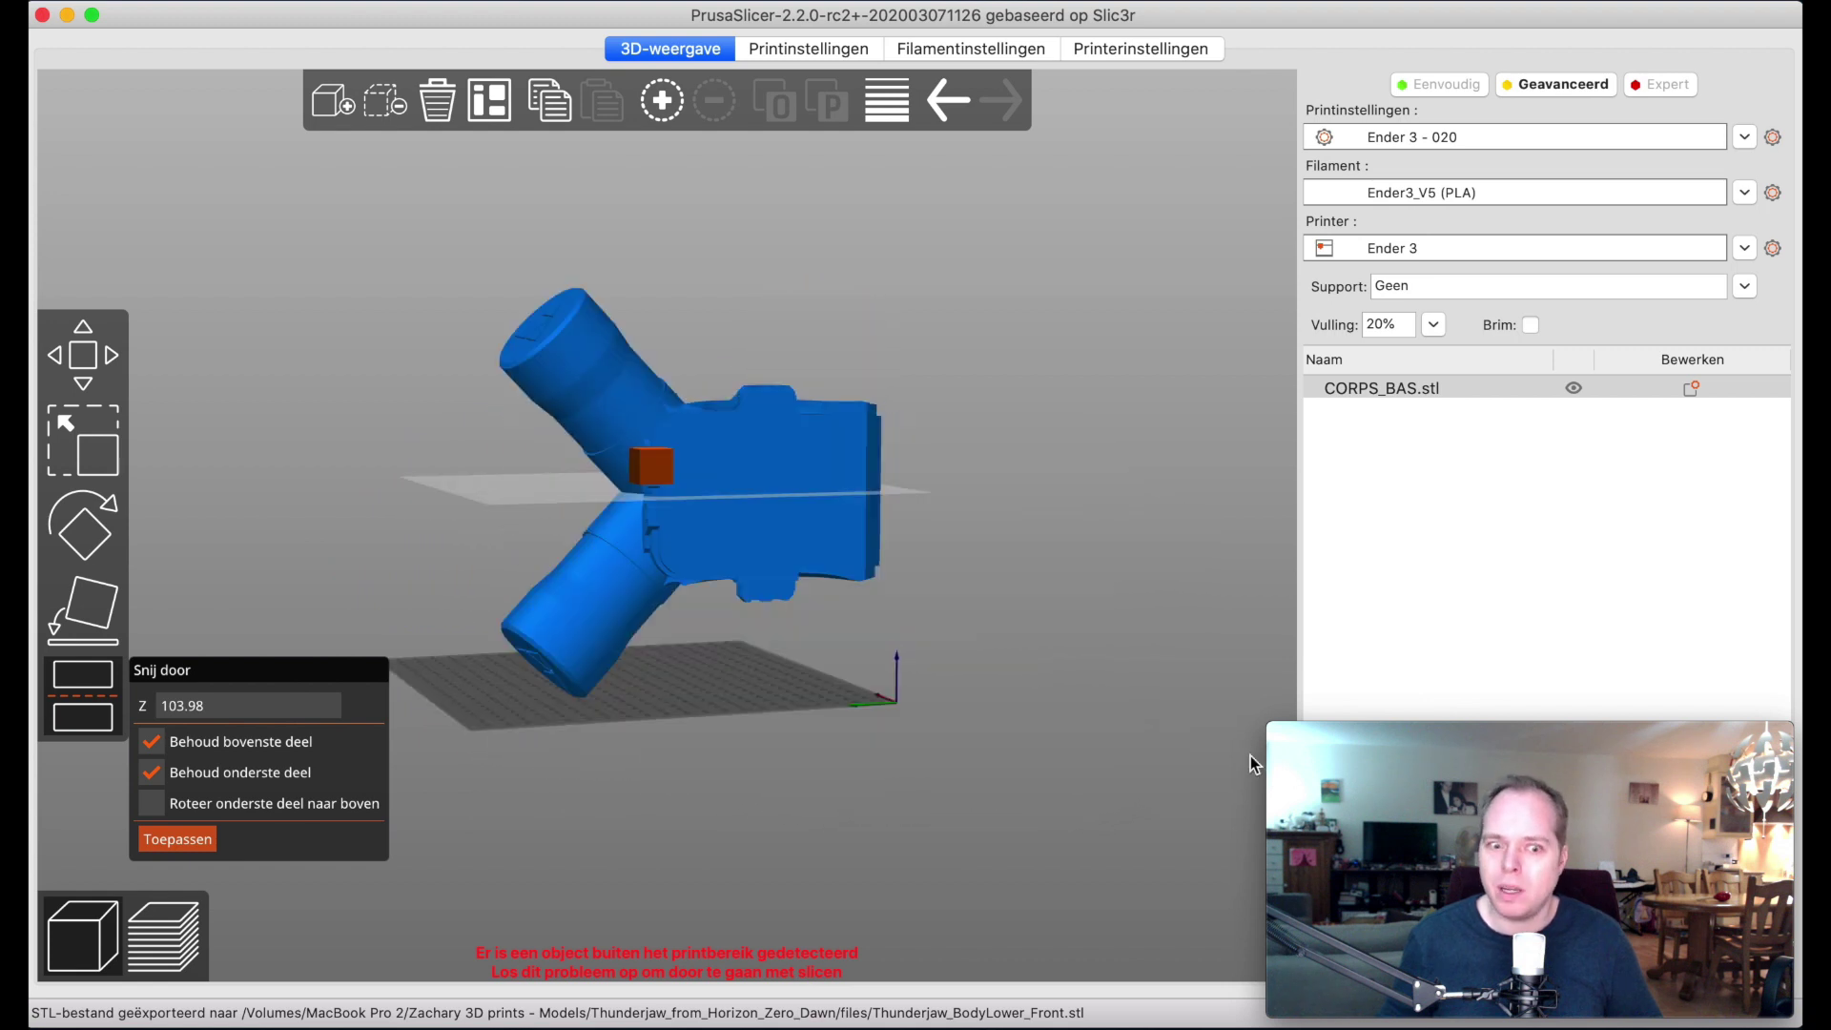
{"action": "left_click", "coordinate": [177, 839]}
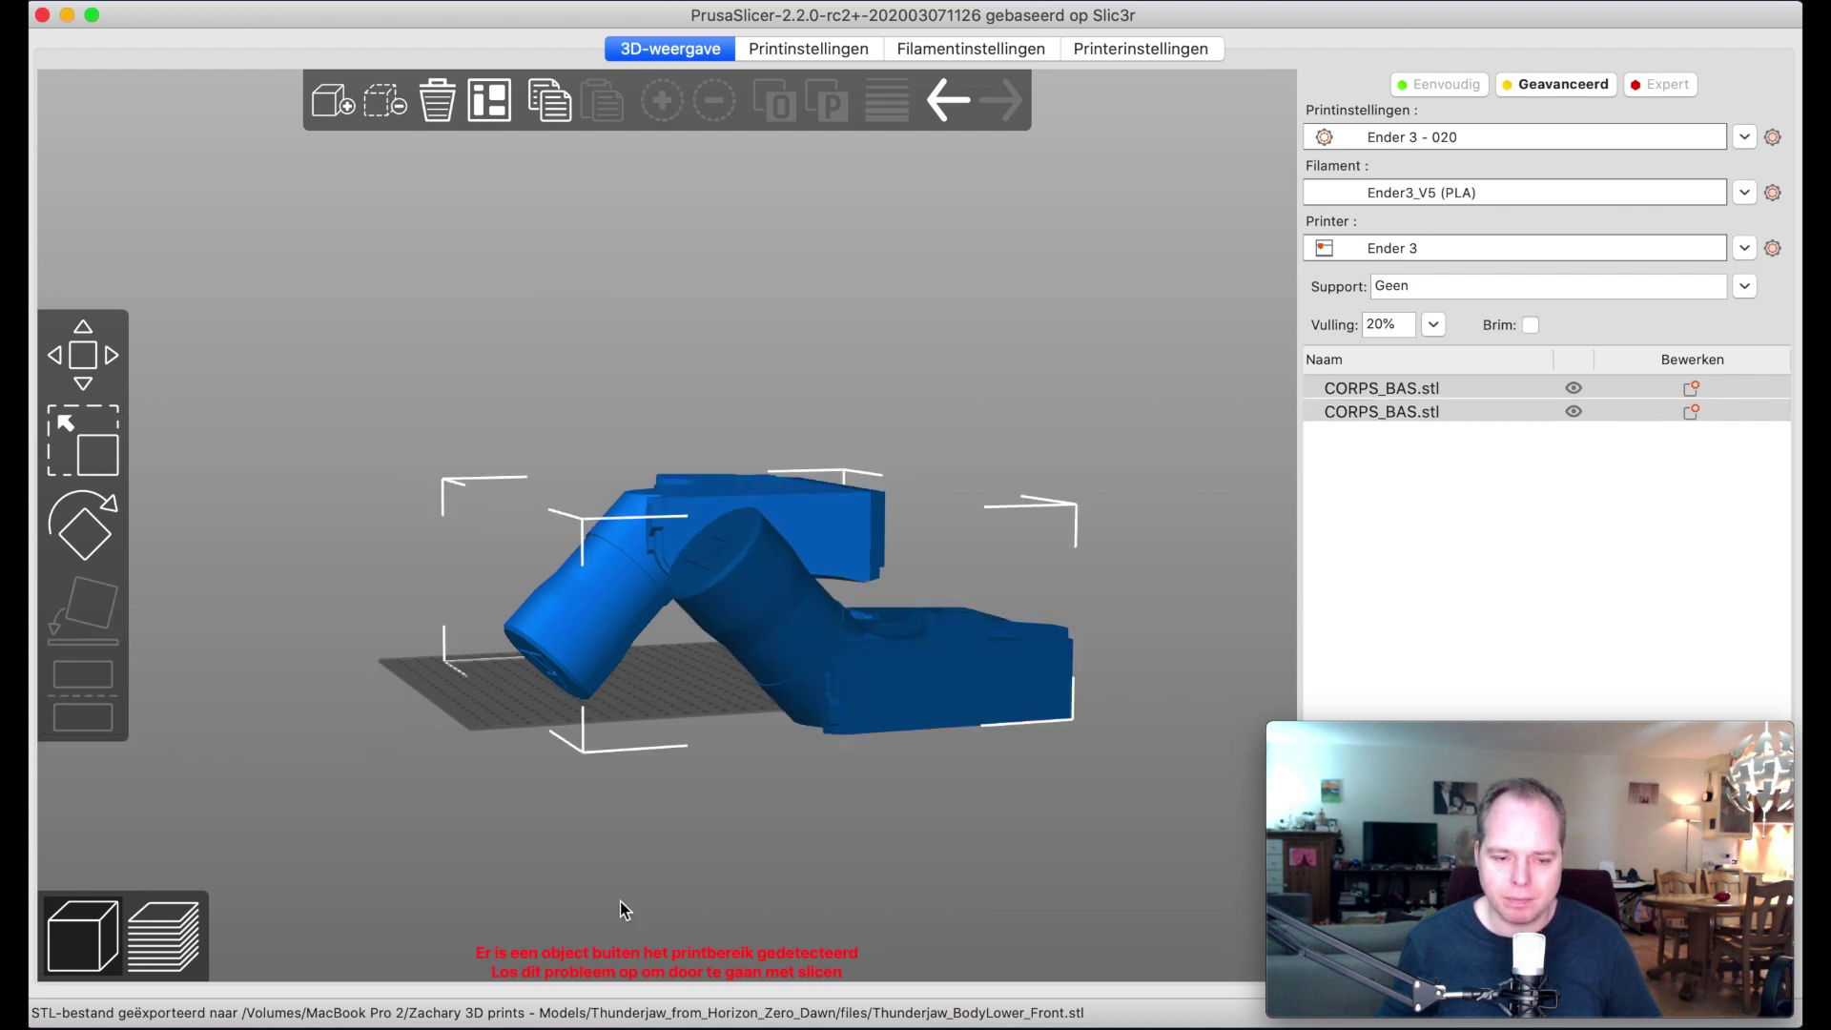
{"action": "left_click_drag", "start_coordinate": [620, 901], "coordinate": [168, 572]}
Step: Lay the front cut half flat on its chosen face using Place on face
{"action": "left_click", "coordinate": [934, 731]}
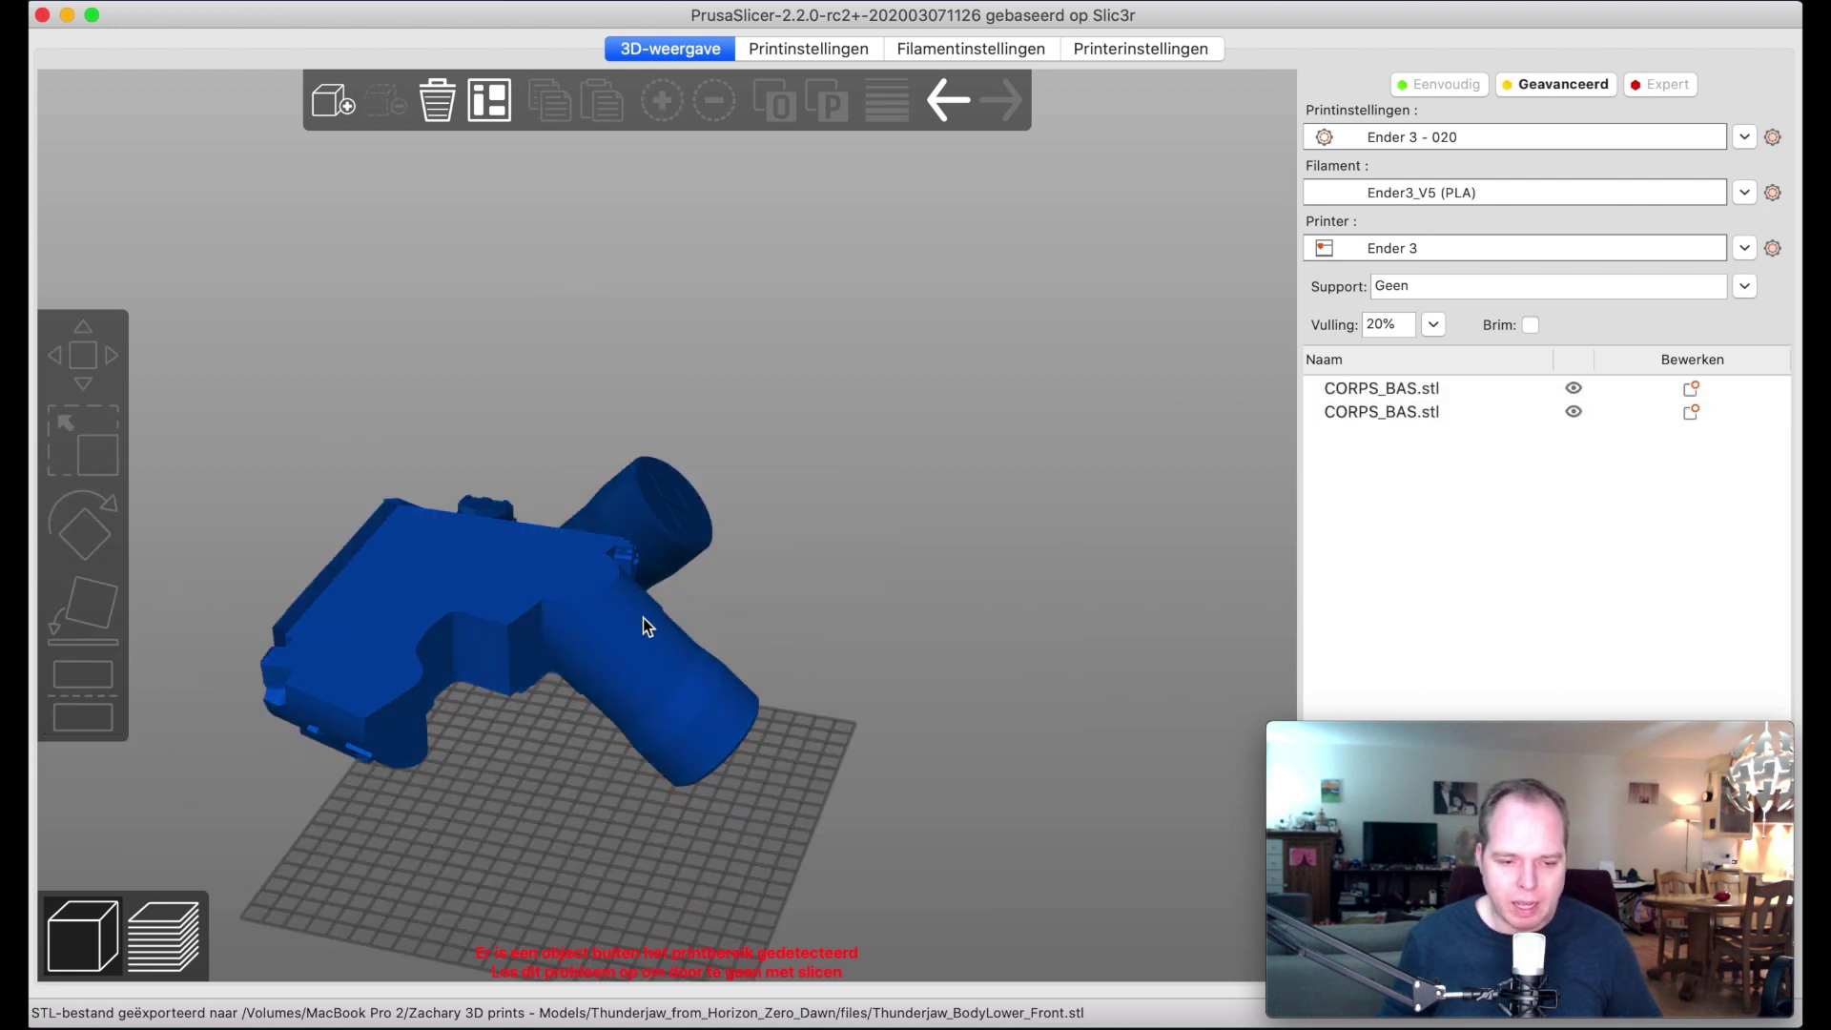
{"action": "left_click", "coordinate": [538, 603]}
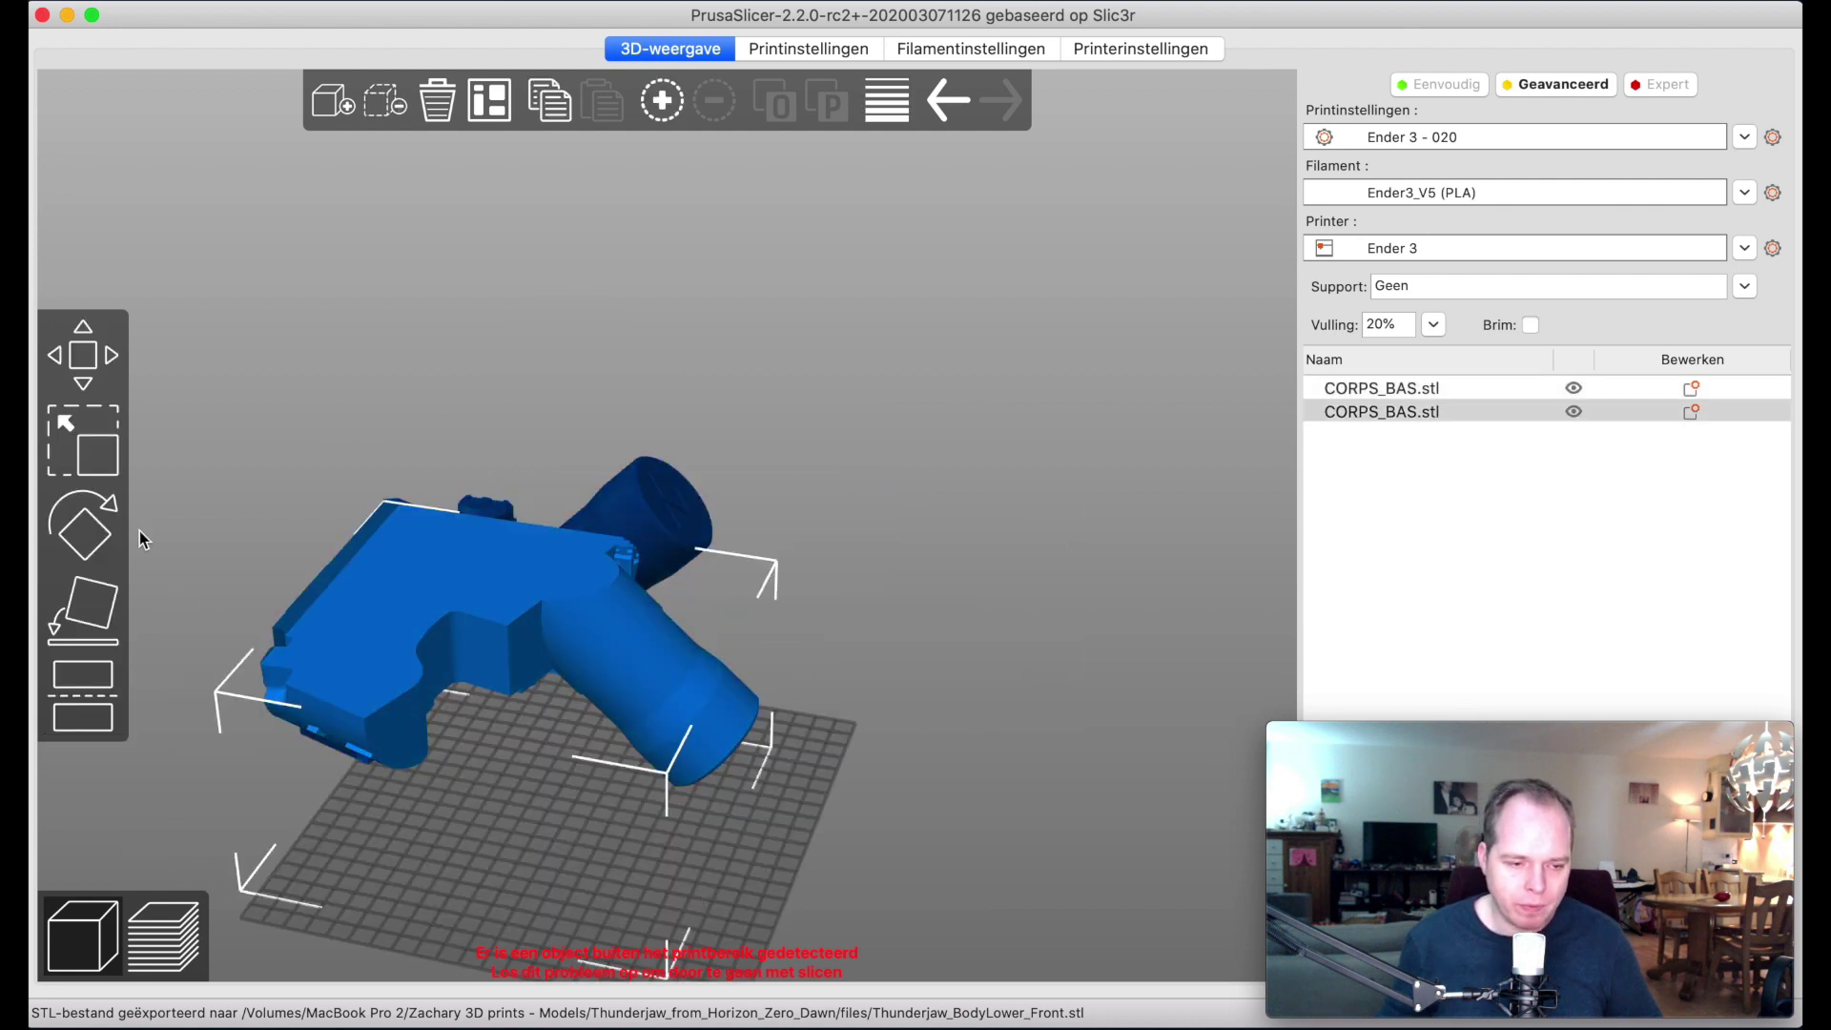
{"action": "left_click", "coordinate": [83, 609]}
{"action": "left_click", "coordinate": [513, 605]}
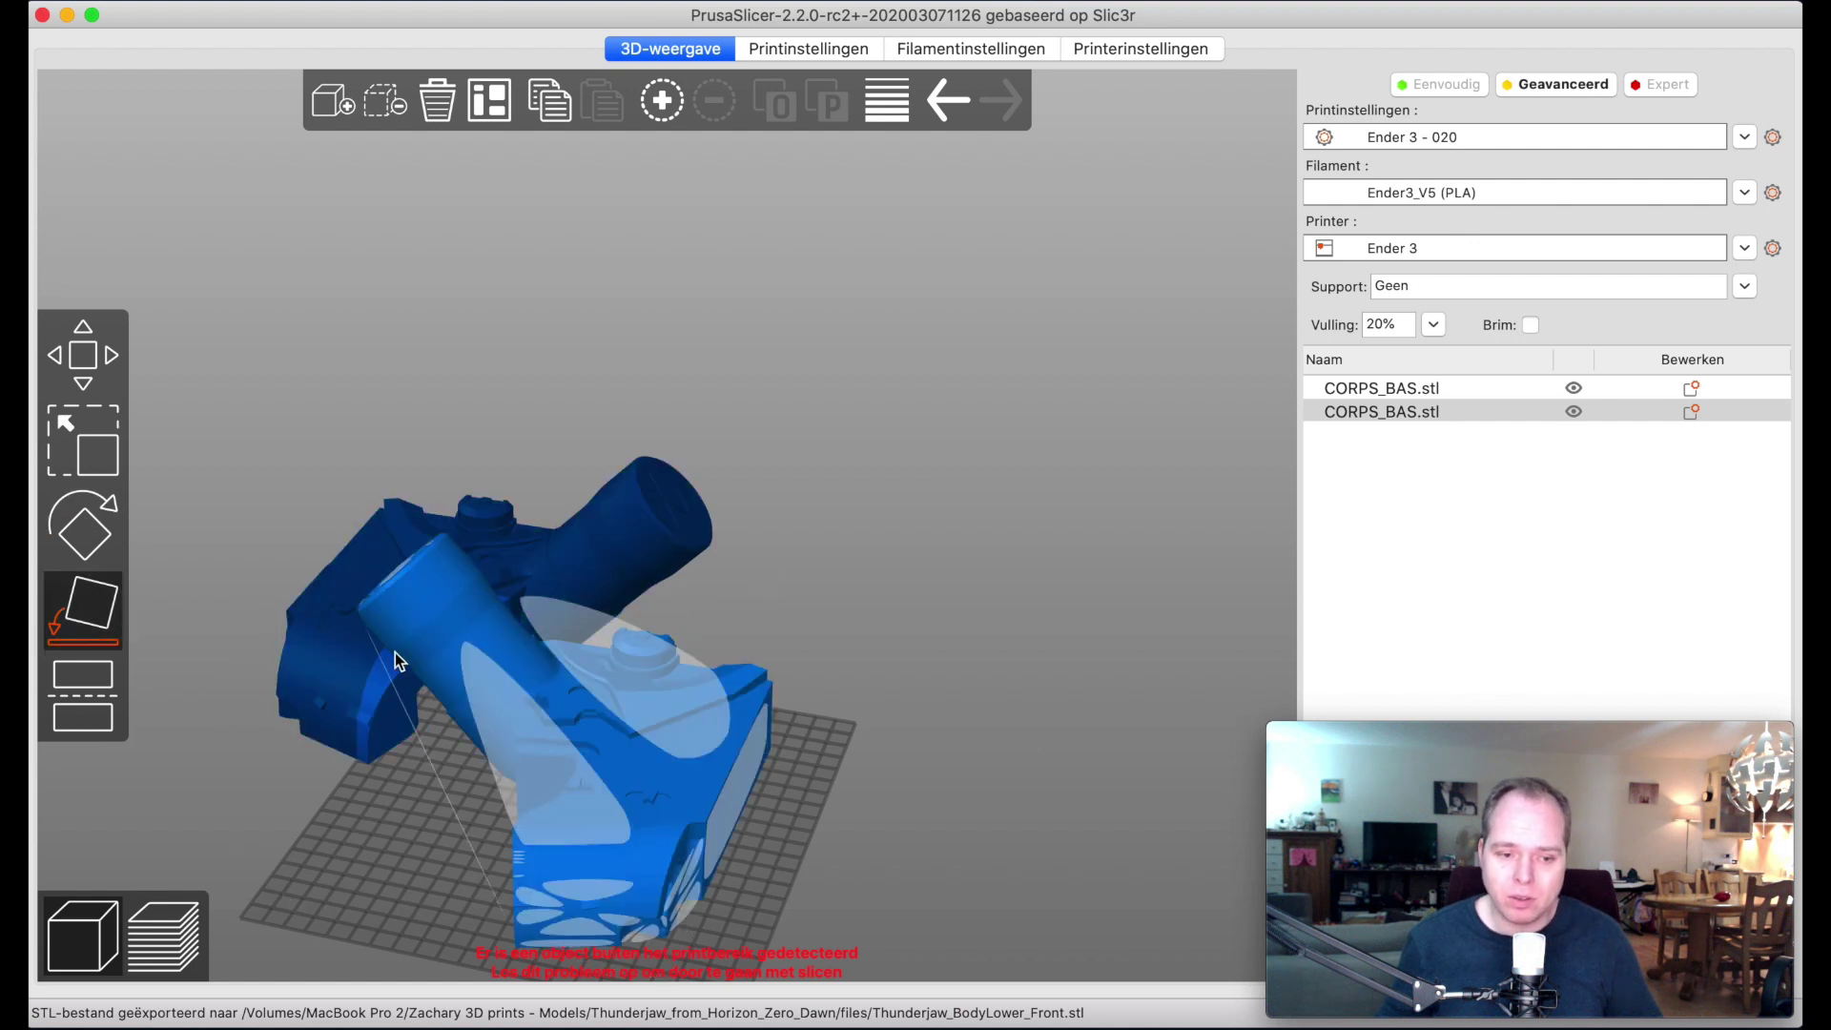
{"action": "right_click_drag", "start_coordinate": [302, 806], "coordinate": [406, 742]}
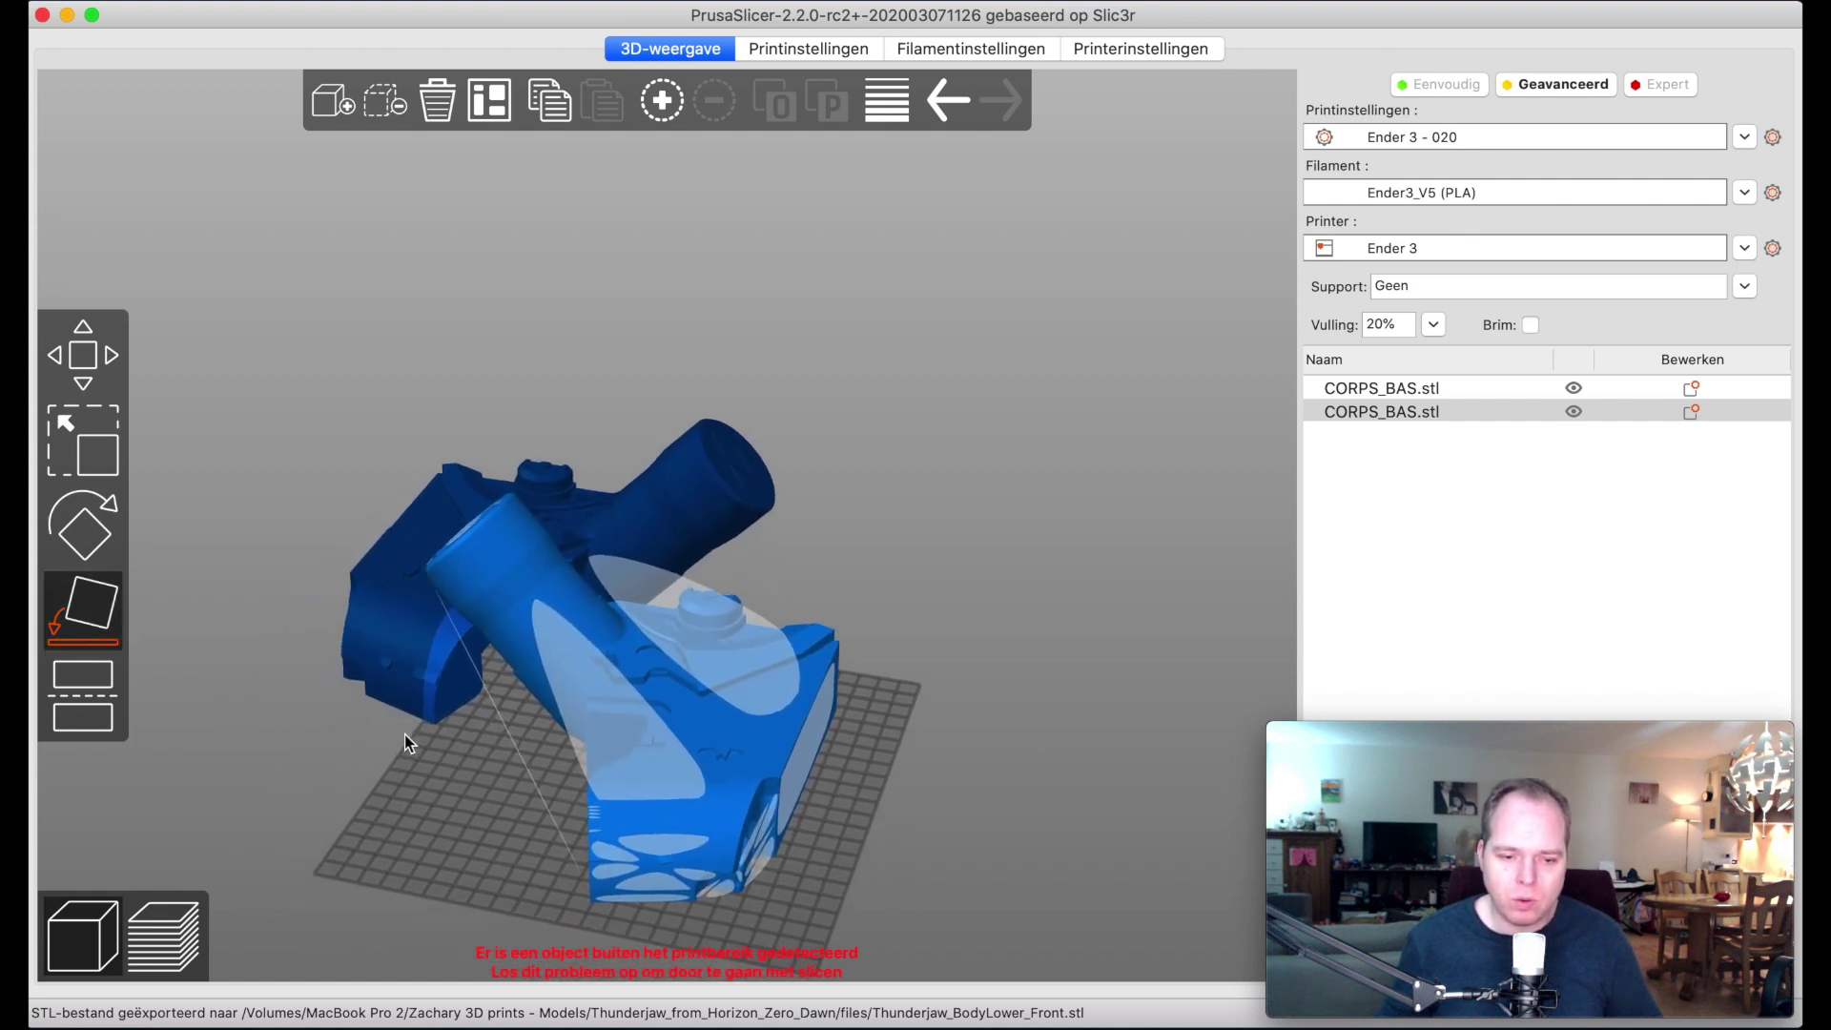
{"action": "left_click_drag", "start_coordinate": [312, 787], "coordinate": [329, 520]}
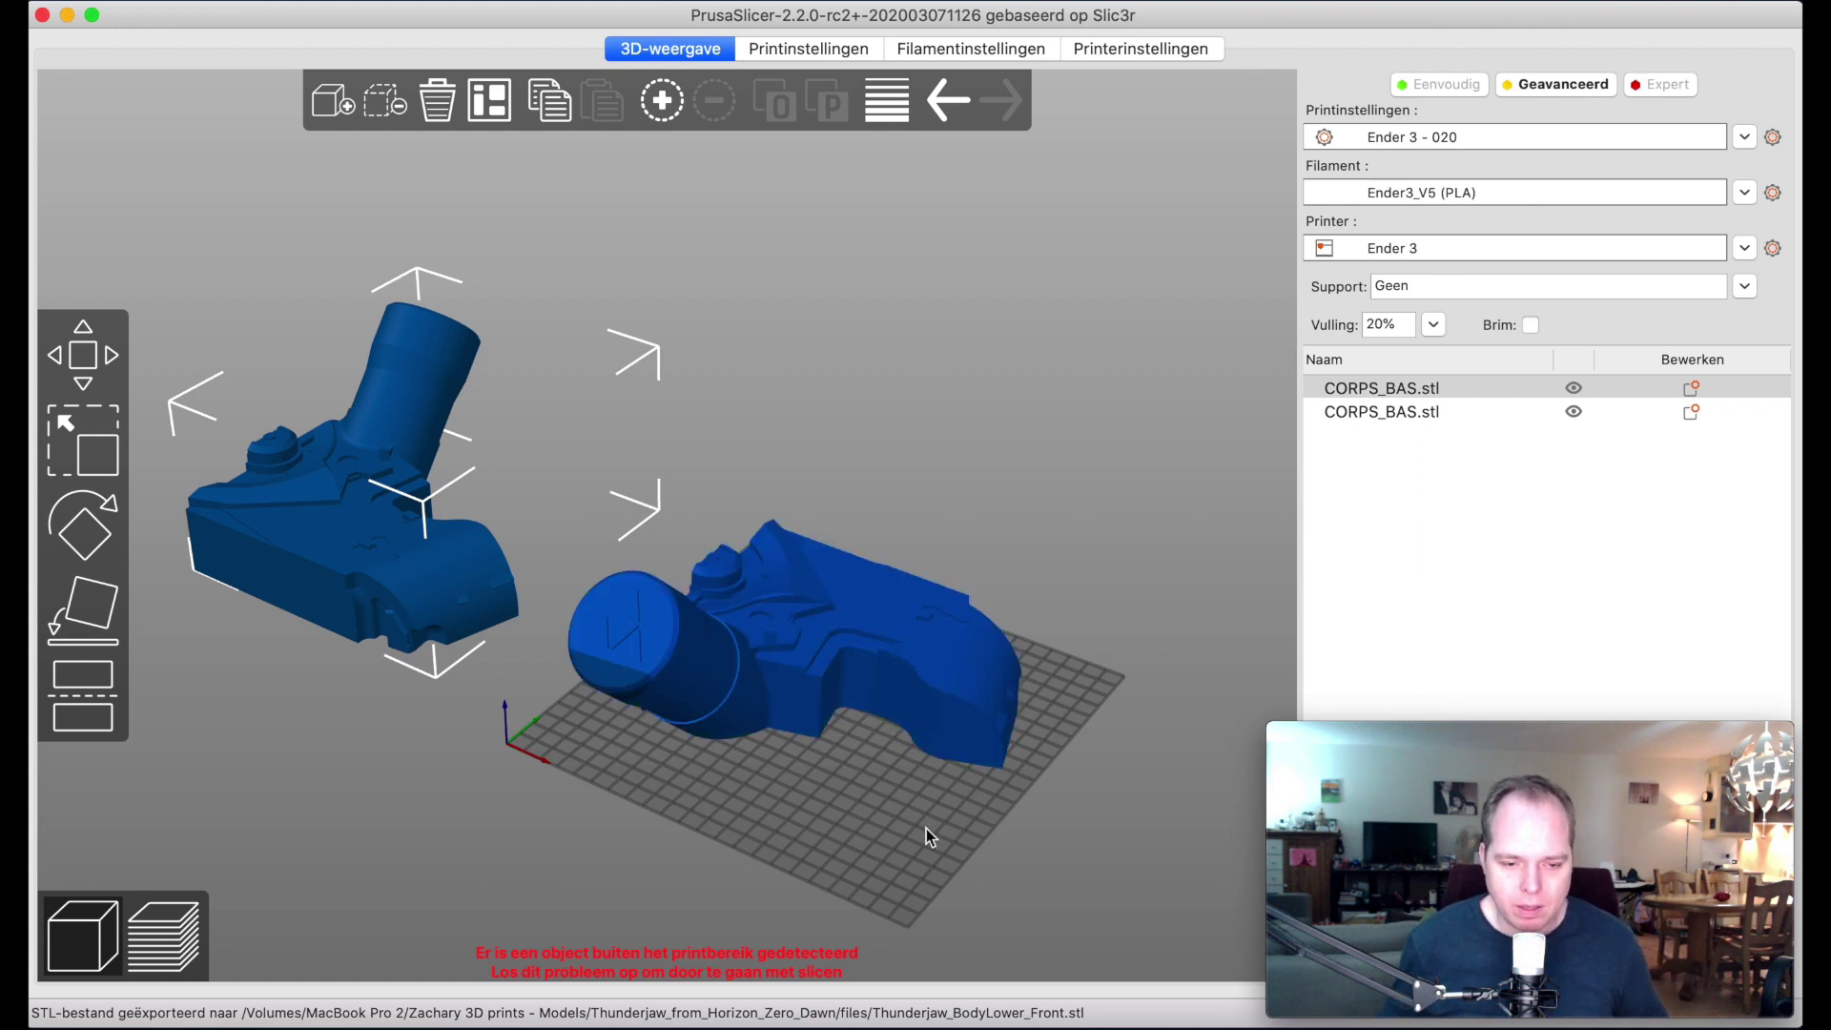
{"action": "left_click_drag", "start_coordinate": [924, 828], "coordinate": [801, 668]}
Step: Export the second cut half as Thunderjaw_BodyLower_BackRight.stl
{"action": "left_click", "coordinate": [781, 574]}
{"action": "right_click", "coordinate": [781, 574]}
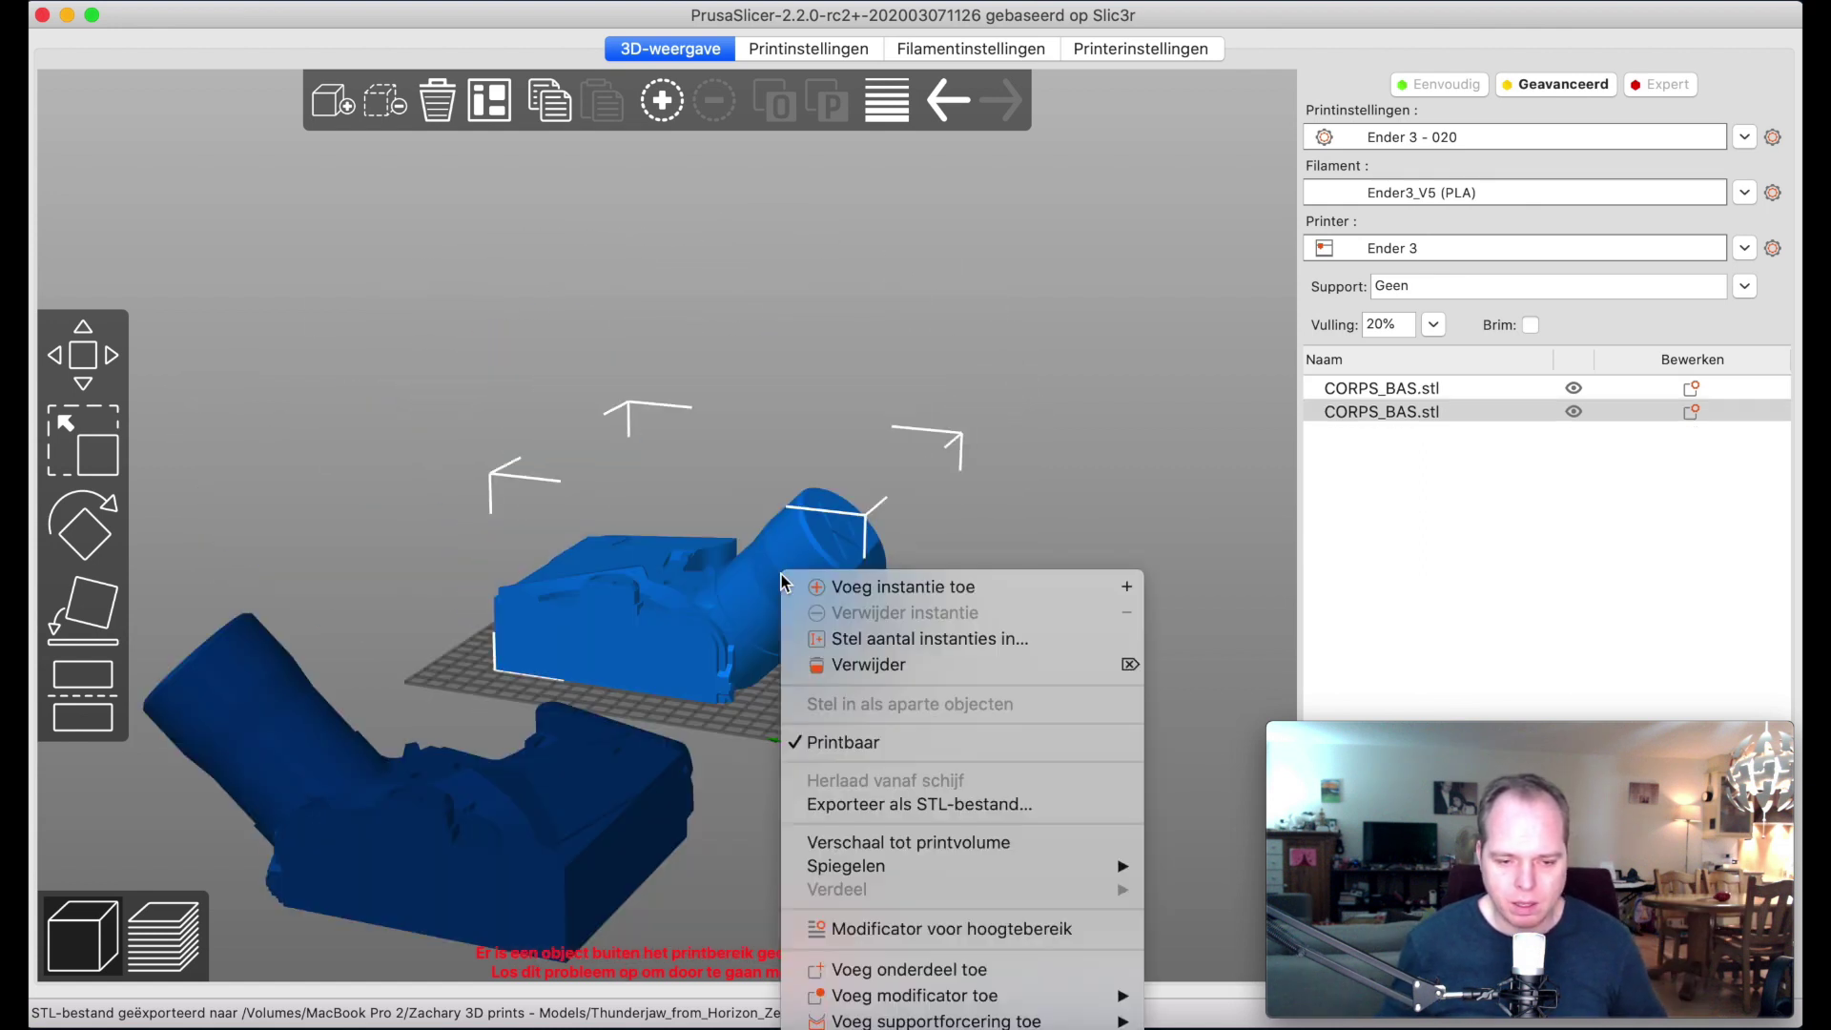
{"action": "left_click", "coordinate": [883, 804]}
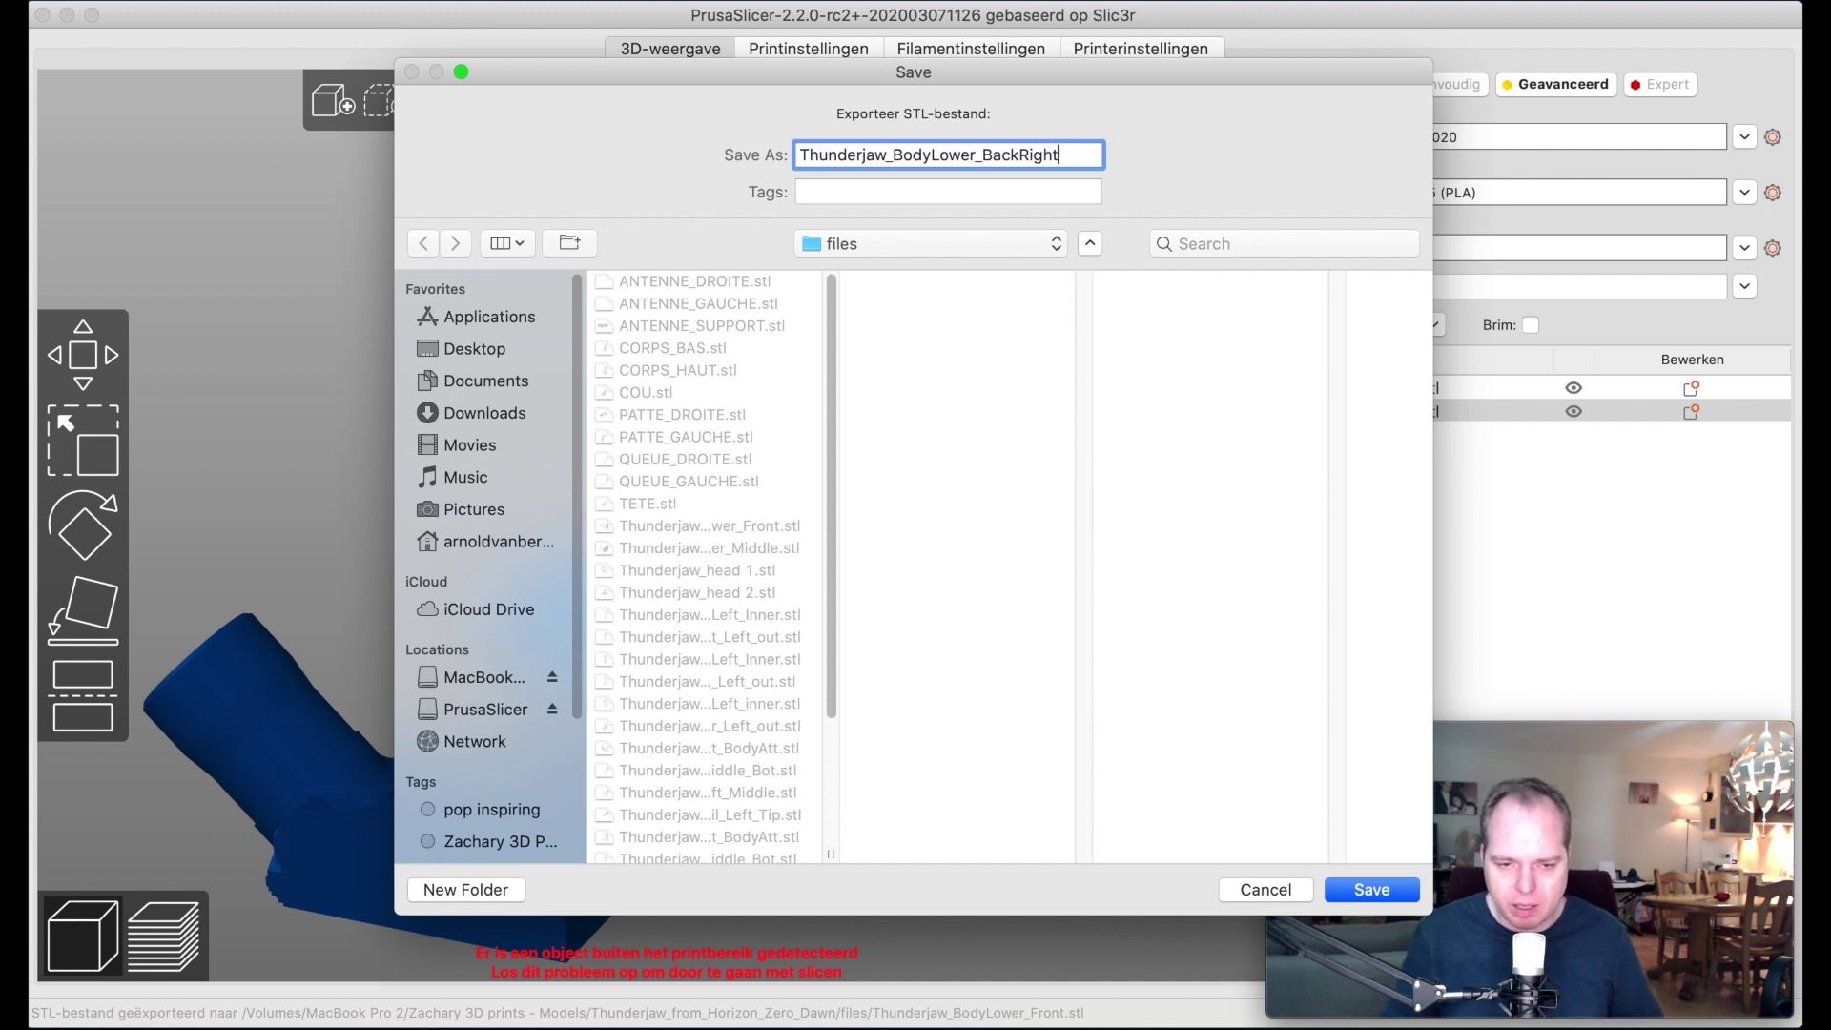
{"action": "key", "text": "Return"}
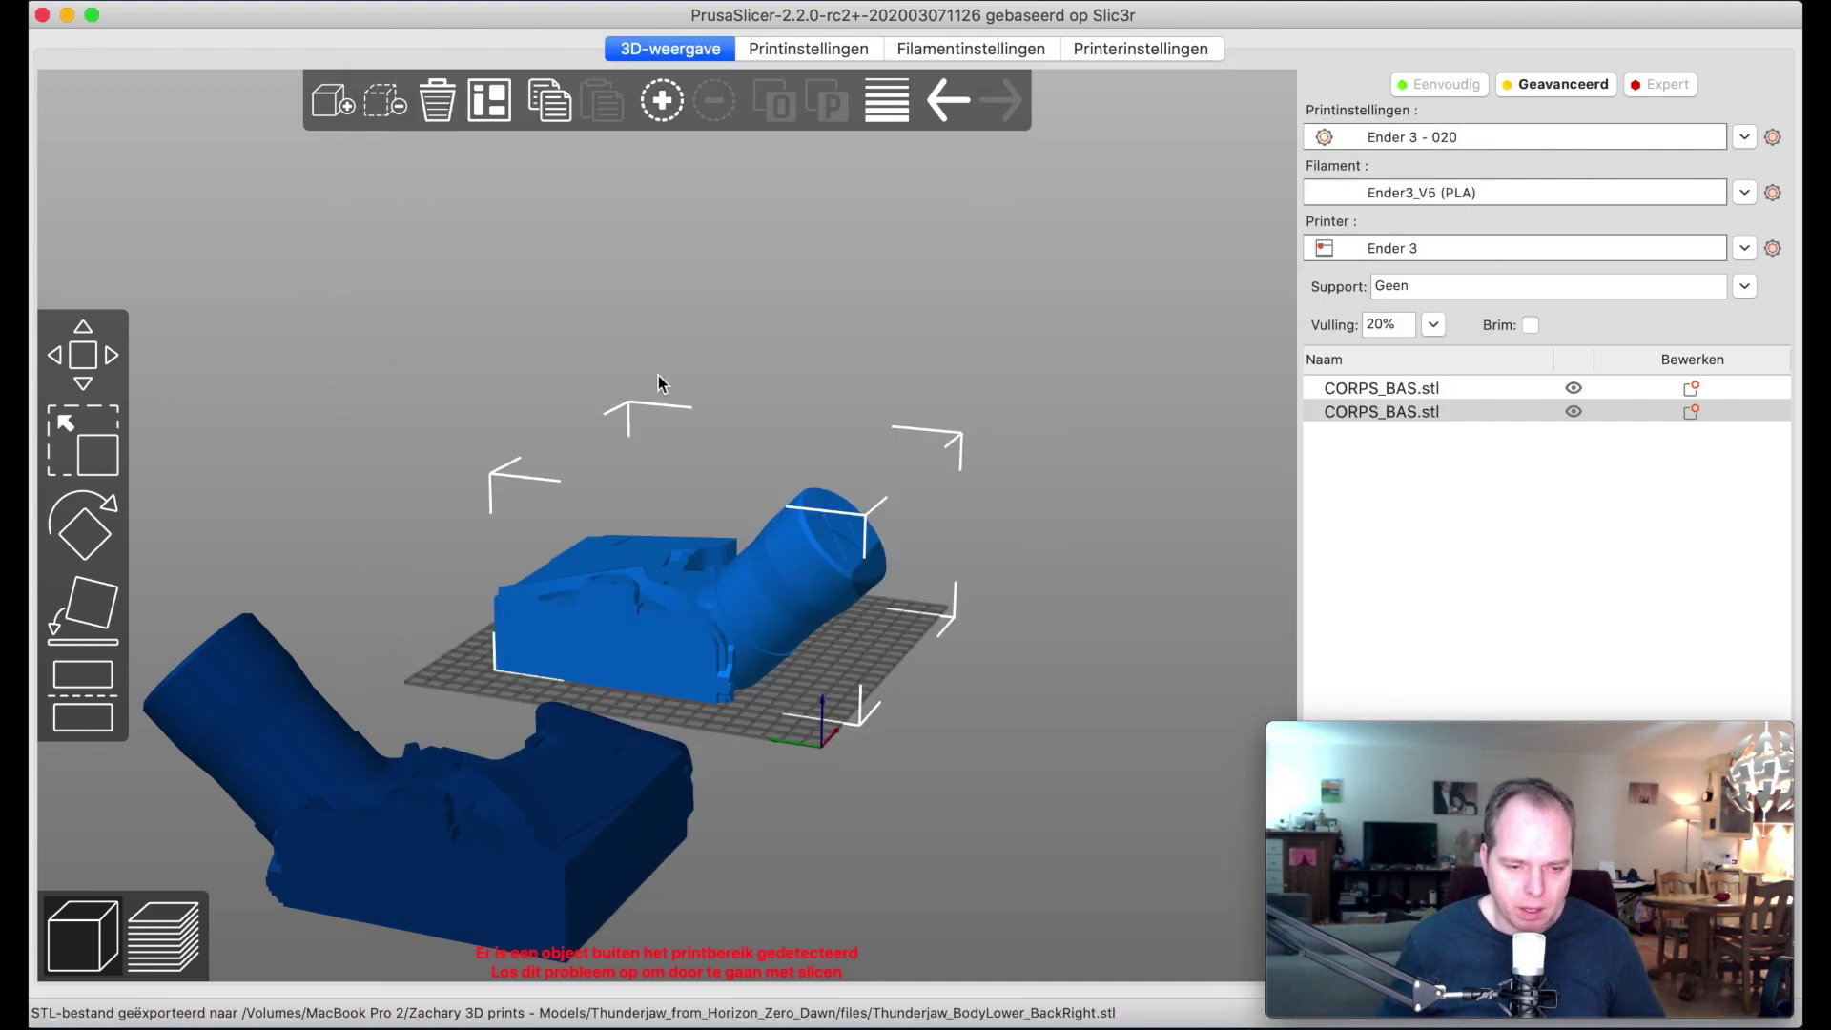
Step: Delete the exported half and move the remaining CORPS_BAS.stl half onto the bed
{"action": "right_click", "coordinate": [619, 597]}
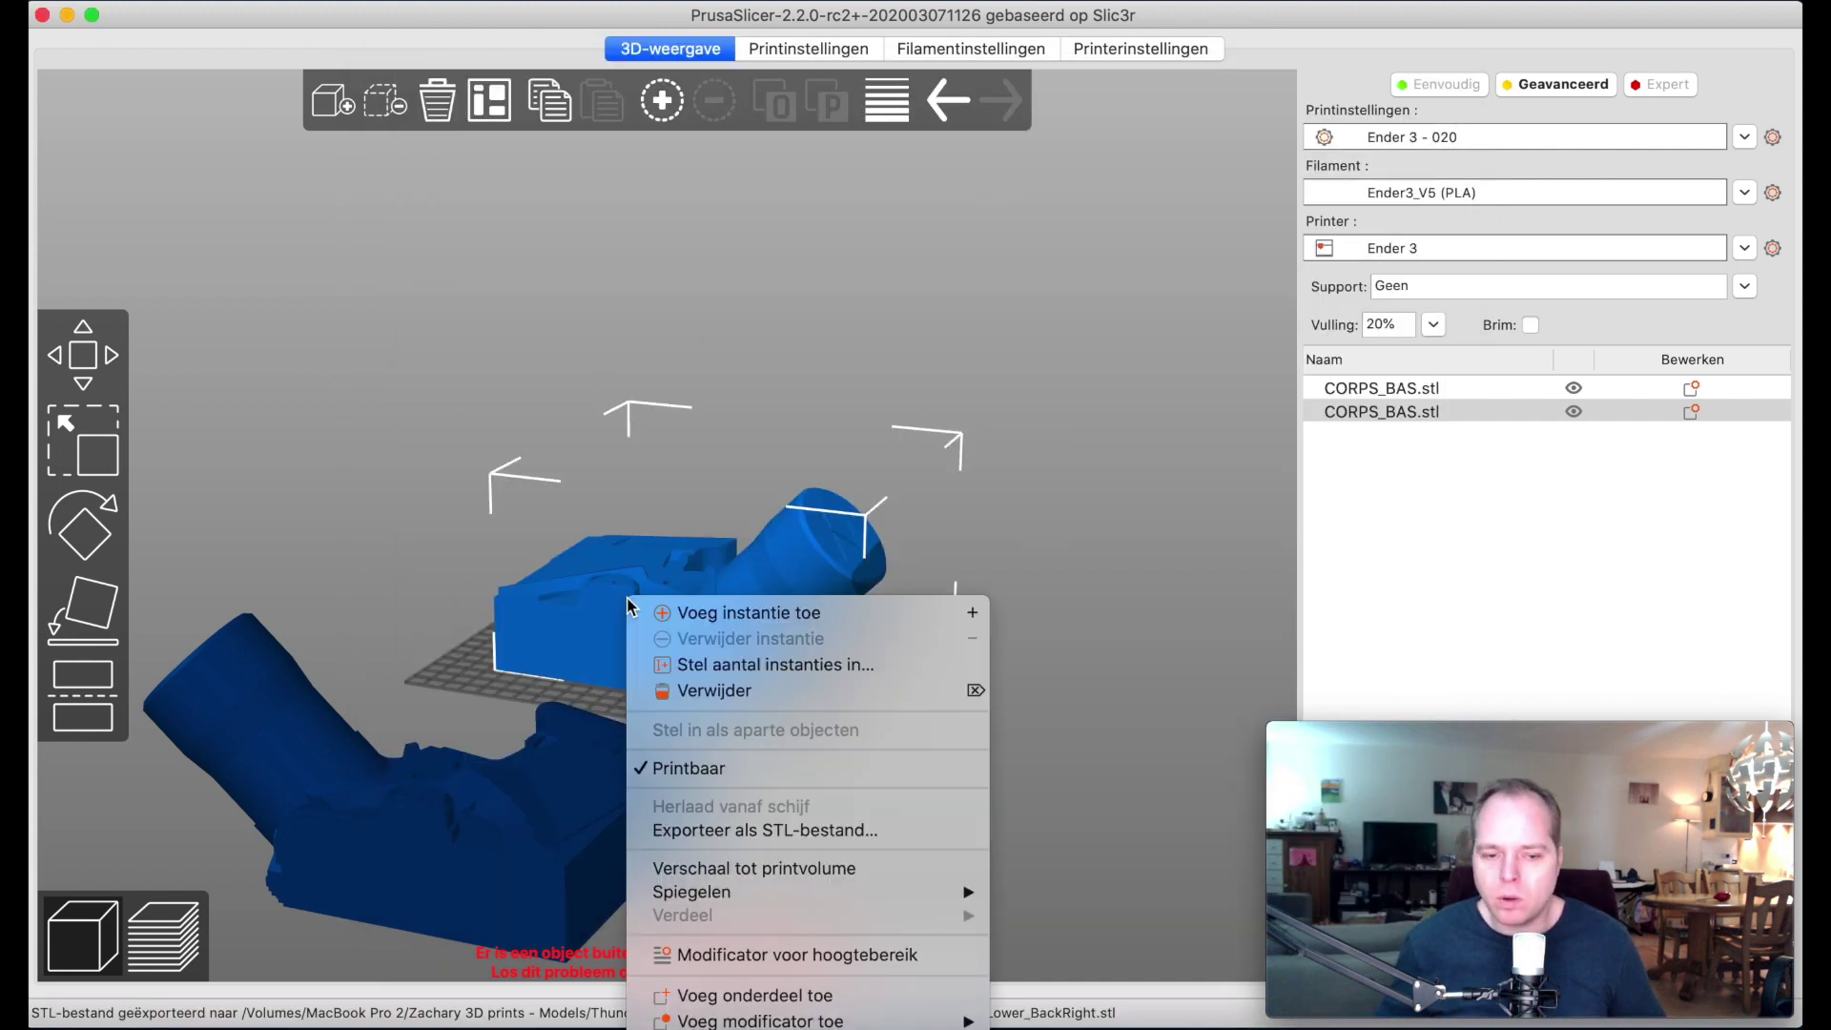
{"action": "left_click", "coordinate": [720, 696]}
{"action": "left_click_drag", "start_coordinate": [474, 874], "coordinate": [742, 641]}
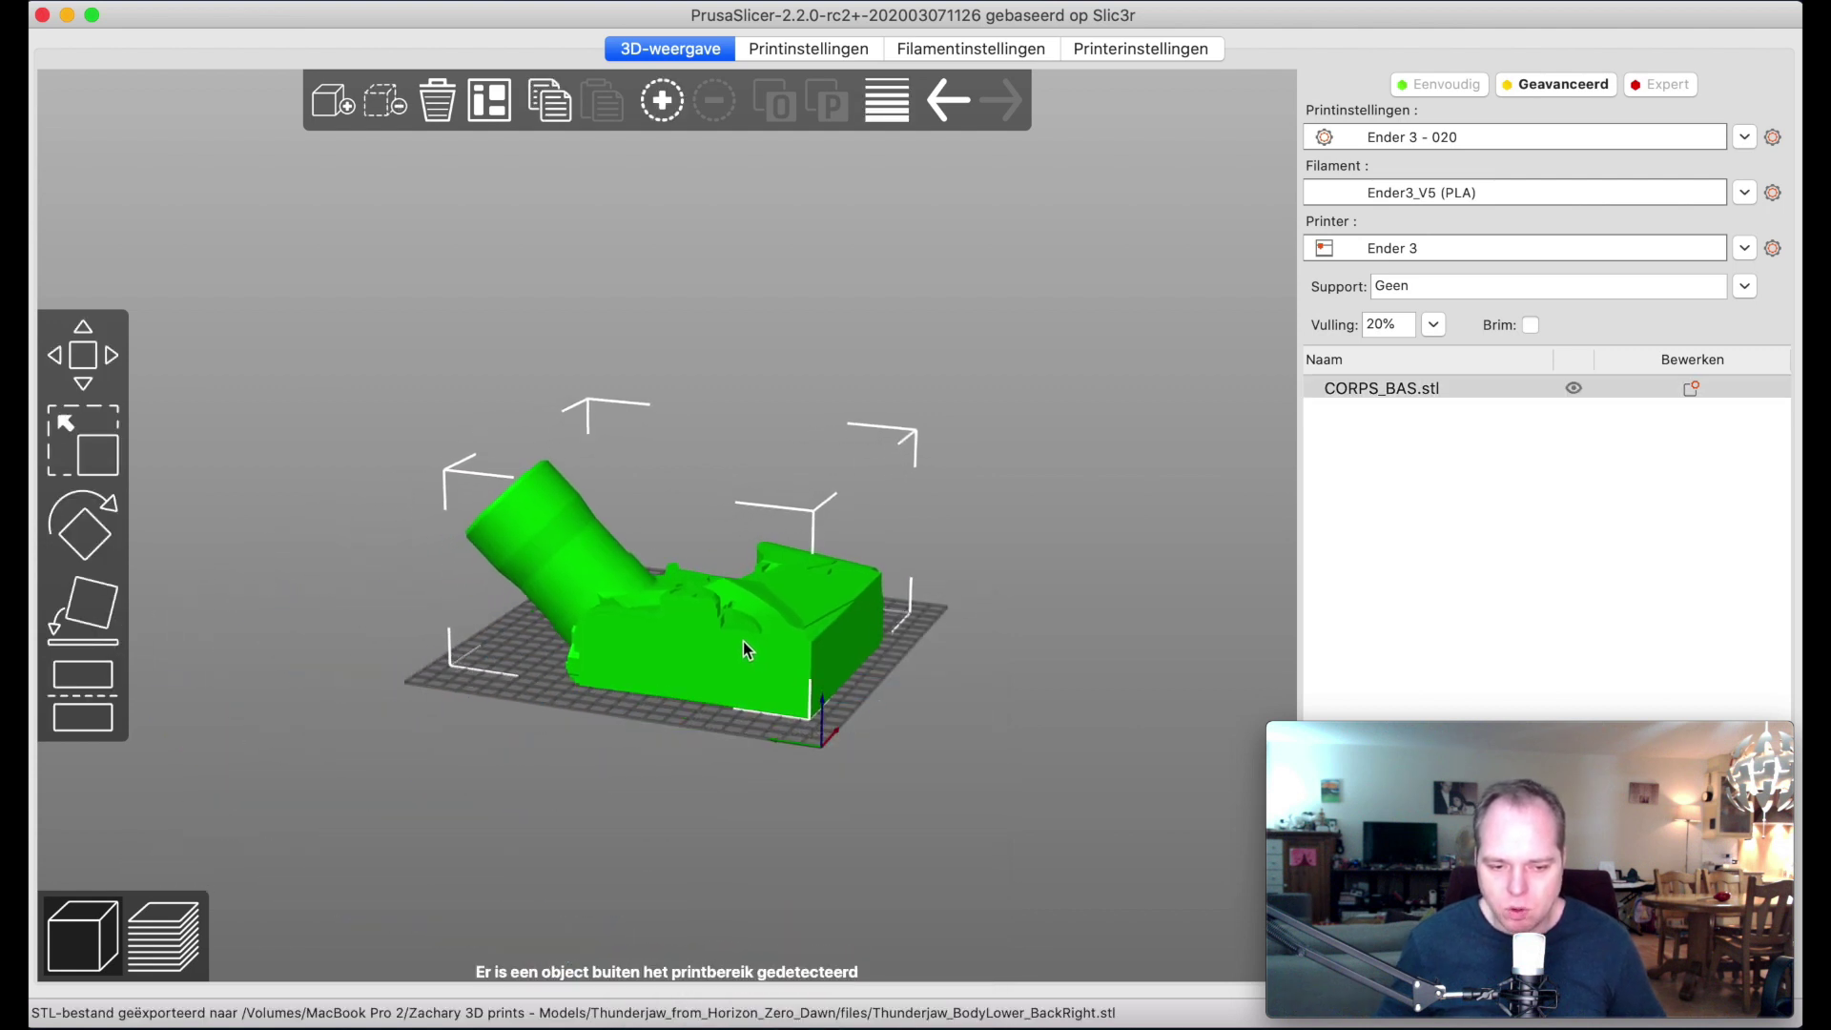
{"action": "left_click", "coordinate": [575, 783]}
{"action": "left_click_drag", "start_coordinate": [575, 784], "coordinate": [730, 806]}
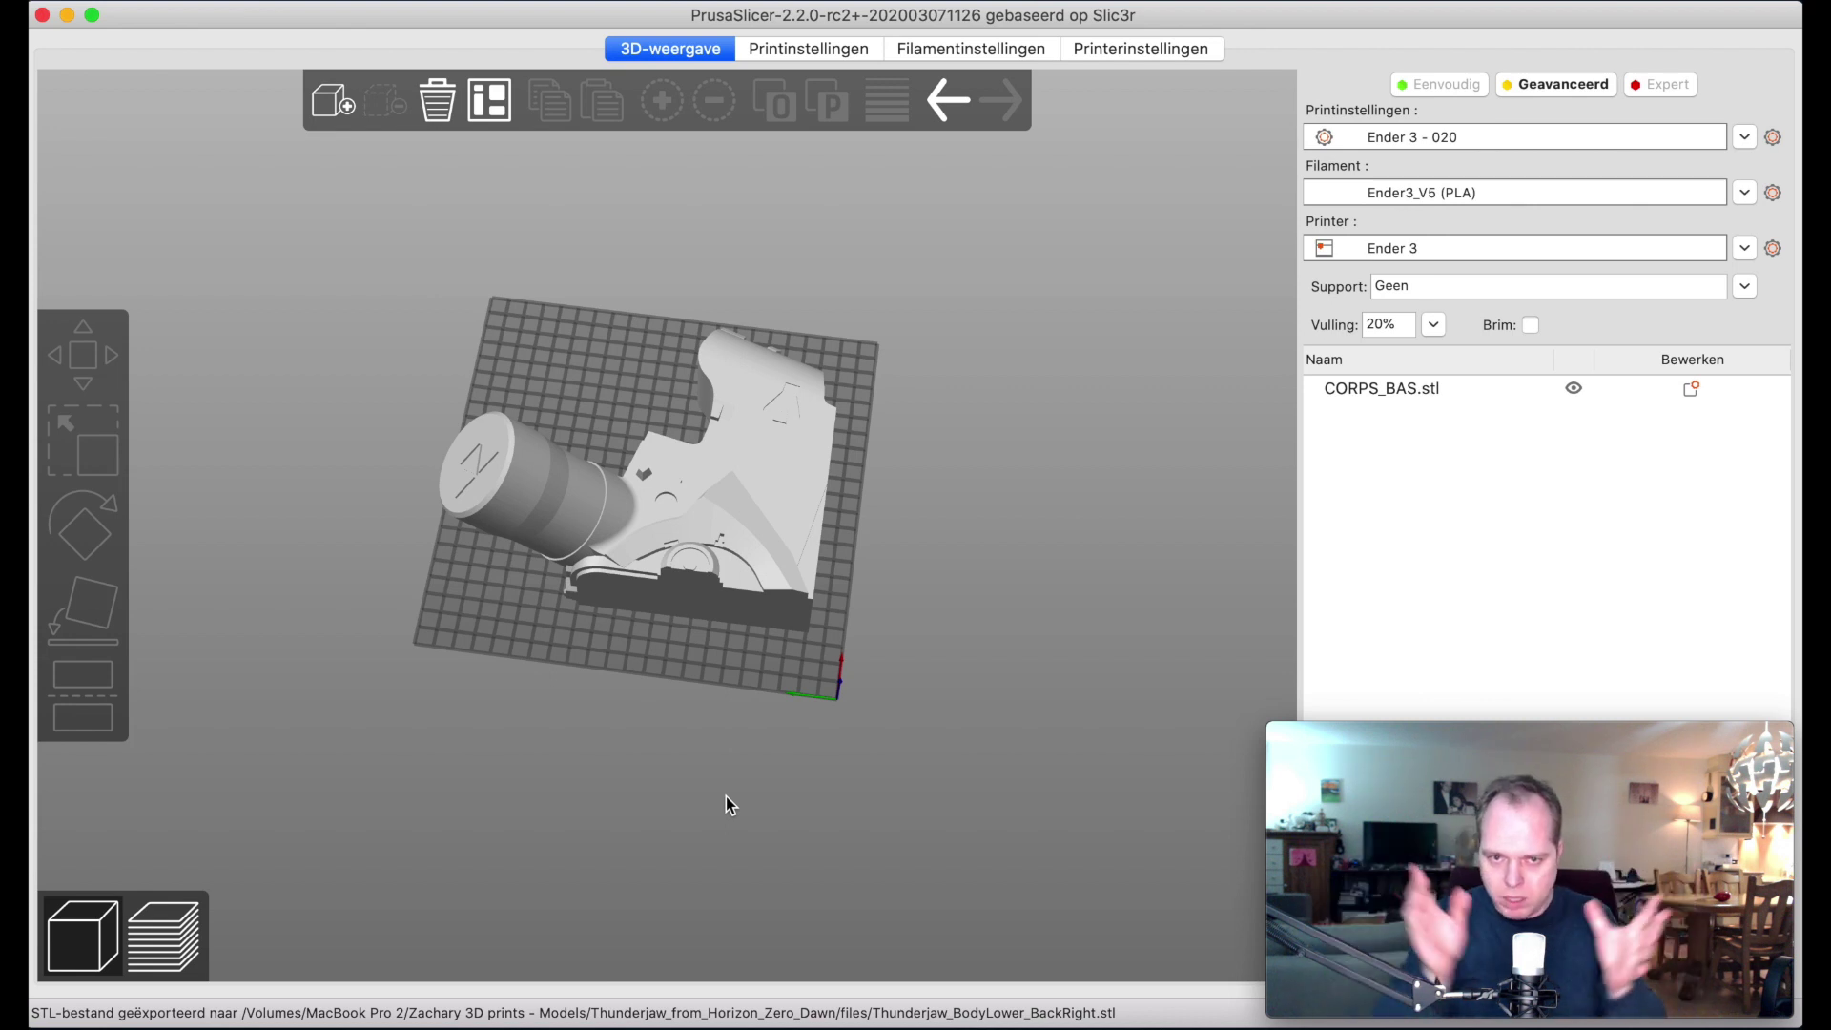
Step: Export the remaining back half as Thunderjaw_BodyLower_Backleft.stl
{"action": "right_click", "coordinate": [654, 563]}
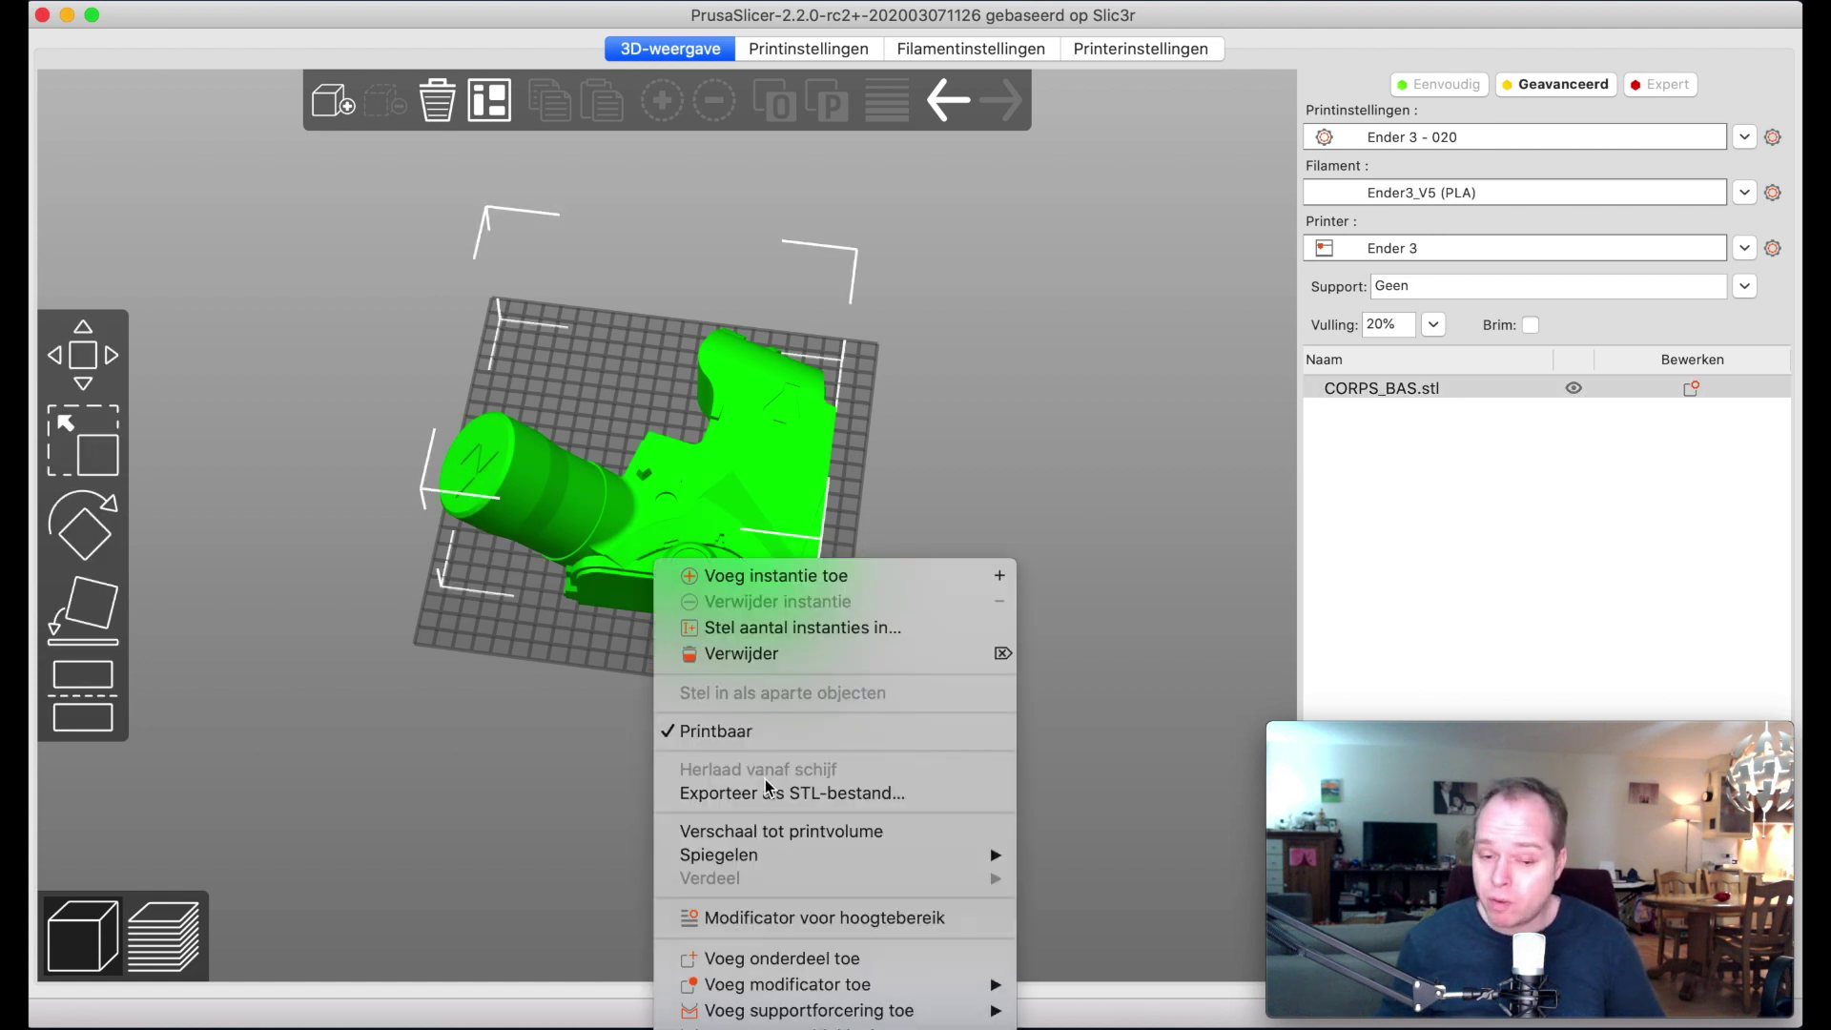
{"action": "left_click", "coordinate": [767, 793]}
{"action": "type", "text": "Thunderjaw_BodyLower_Backleft"}
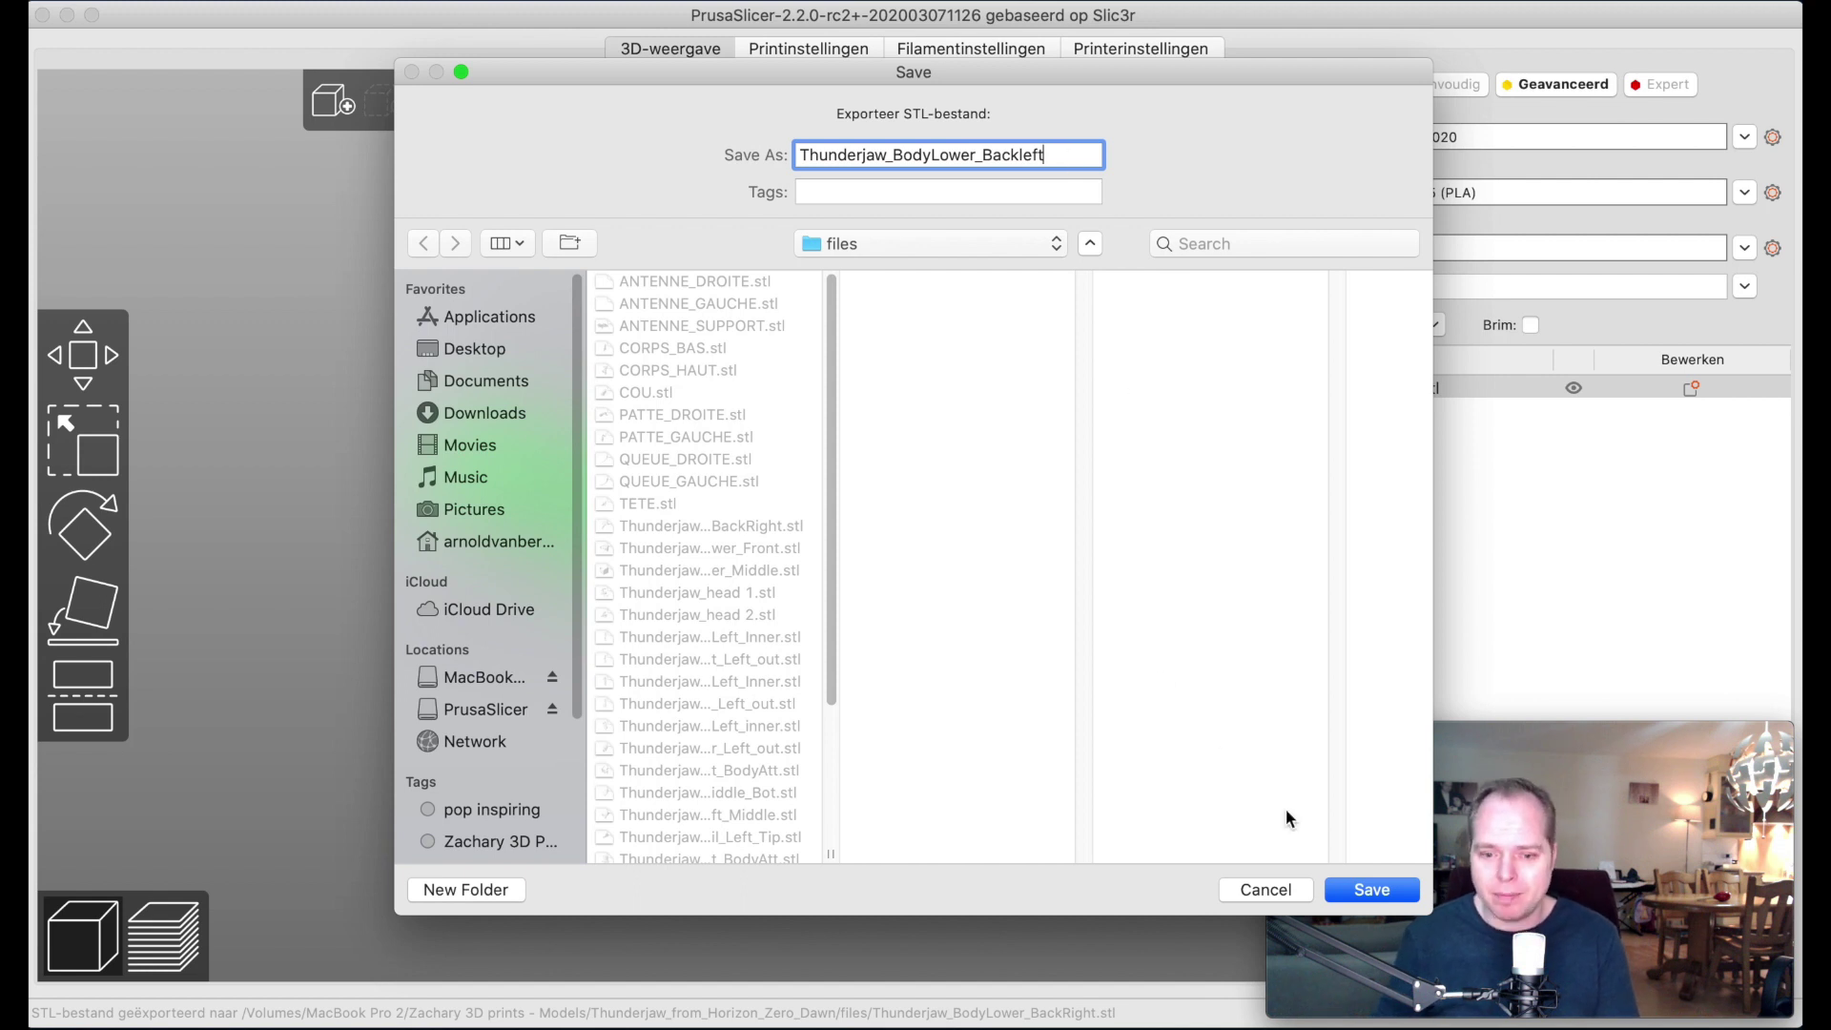
{"action": "left_click", "coordinate": [1371, 889]}
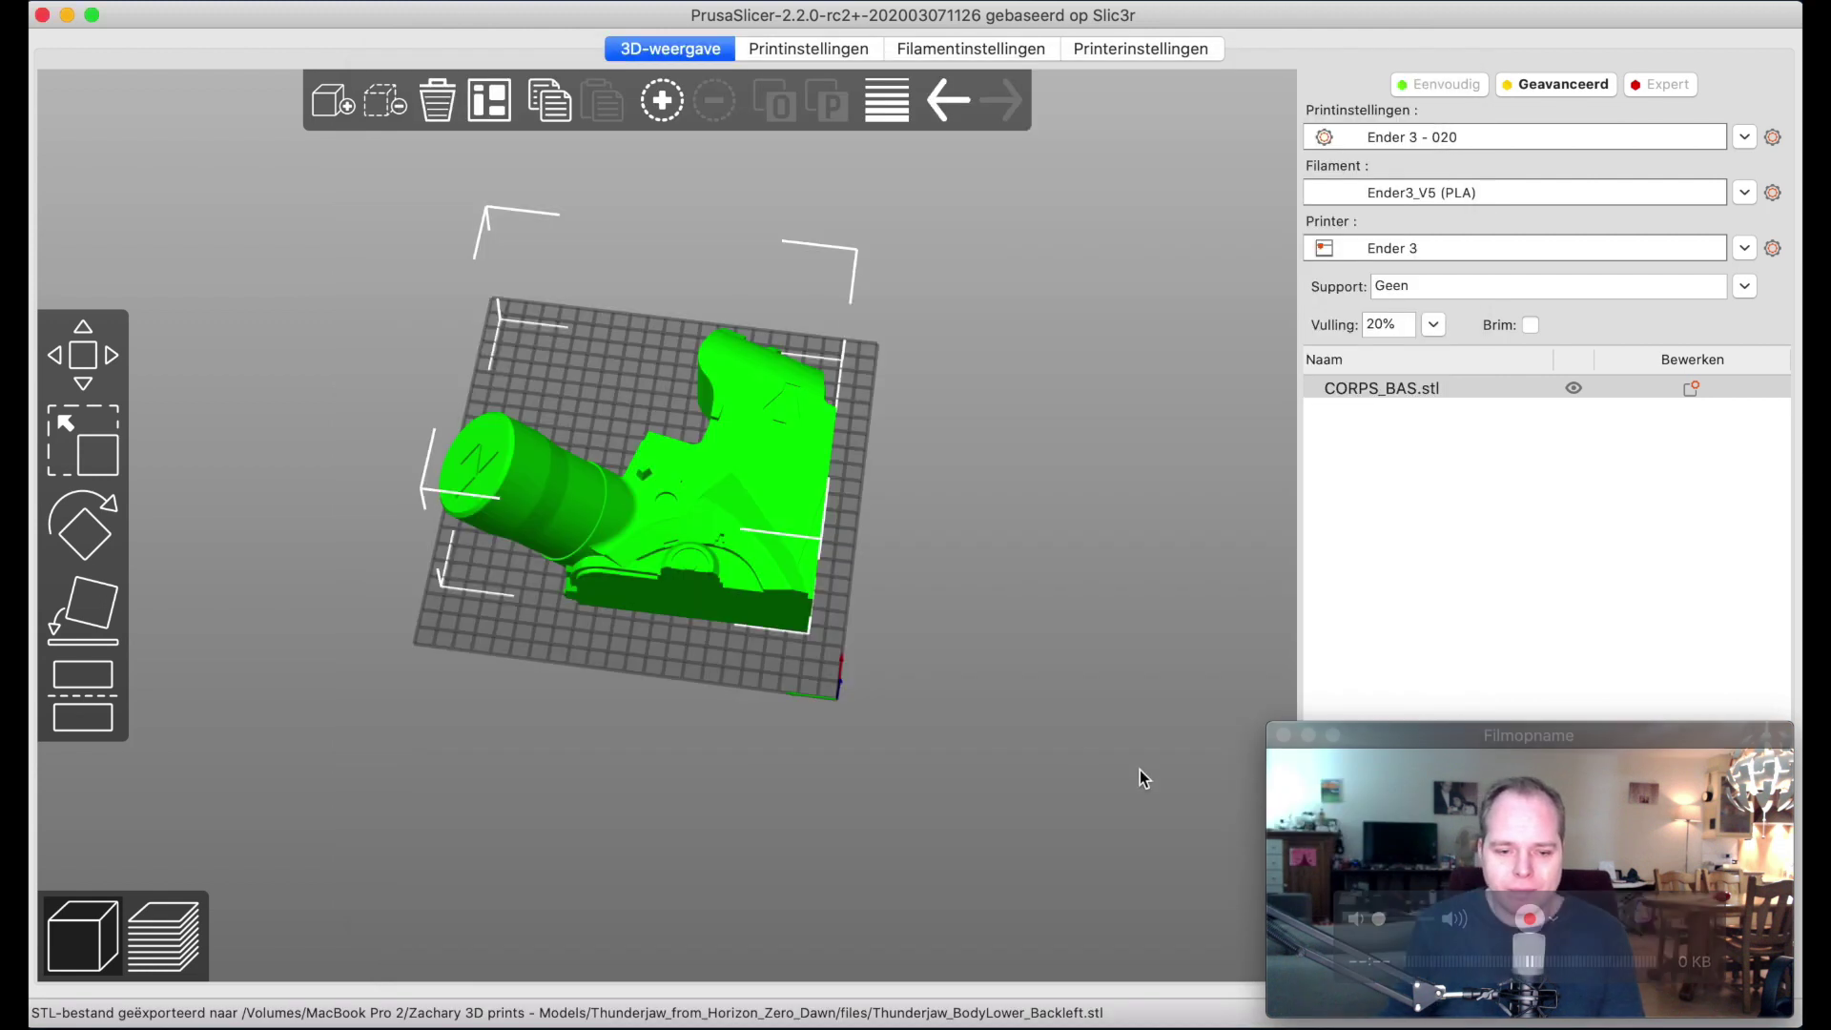
{"action": "right_click", "coordinate": [772, 496]}
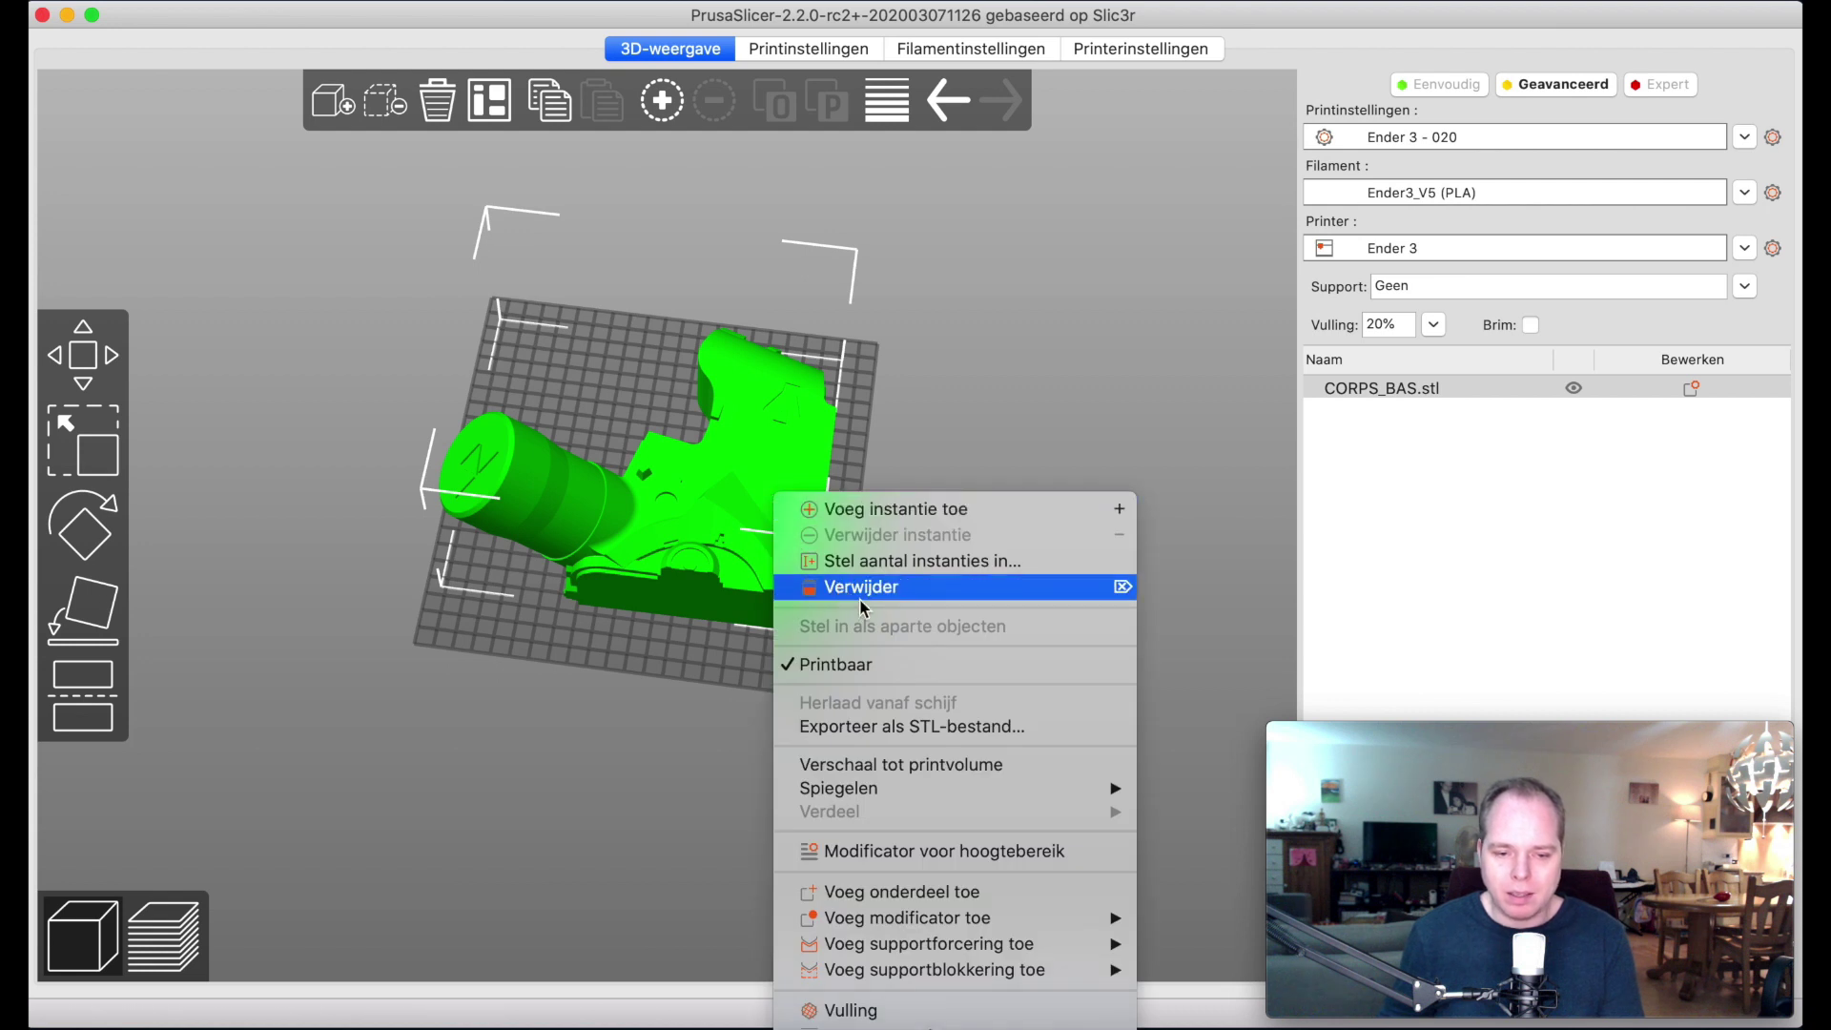